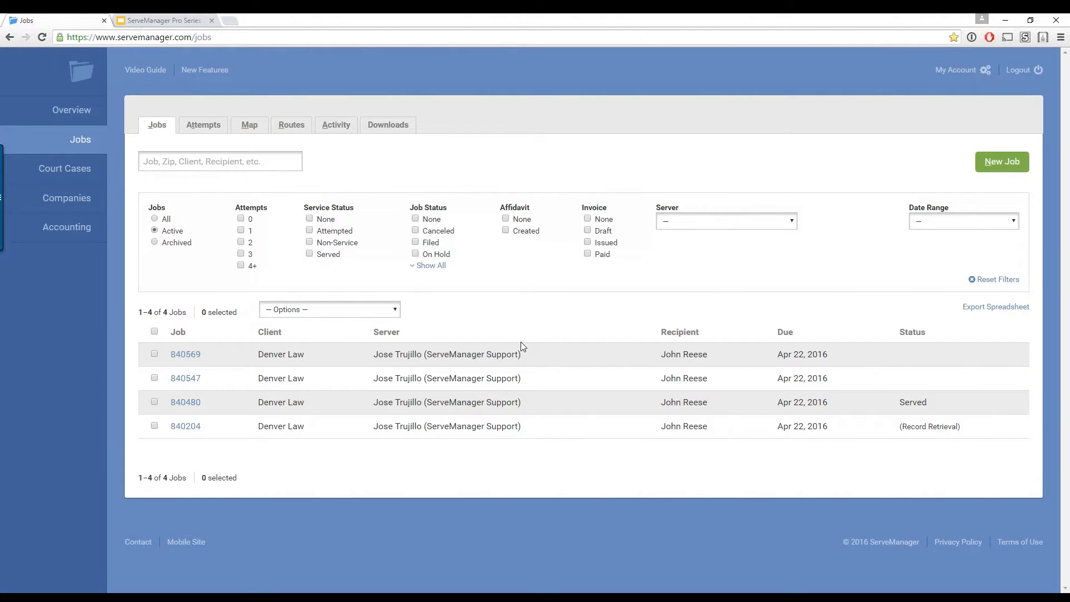
Step: Start a new affidavit for the Record Retrieval job, try selecting the Plaintiff / Petitioner label in Advanced Edit, and cancel the draft
click(191, 428)
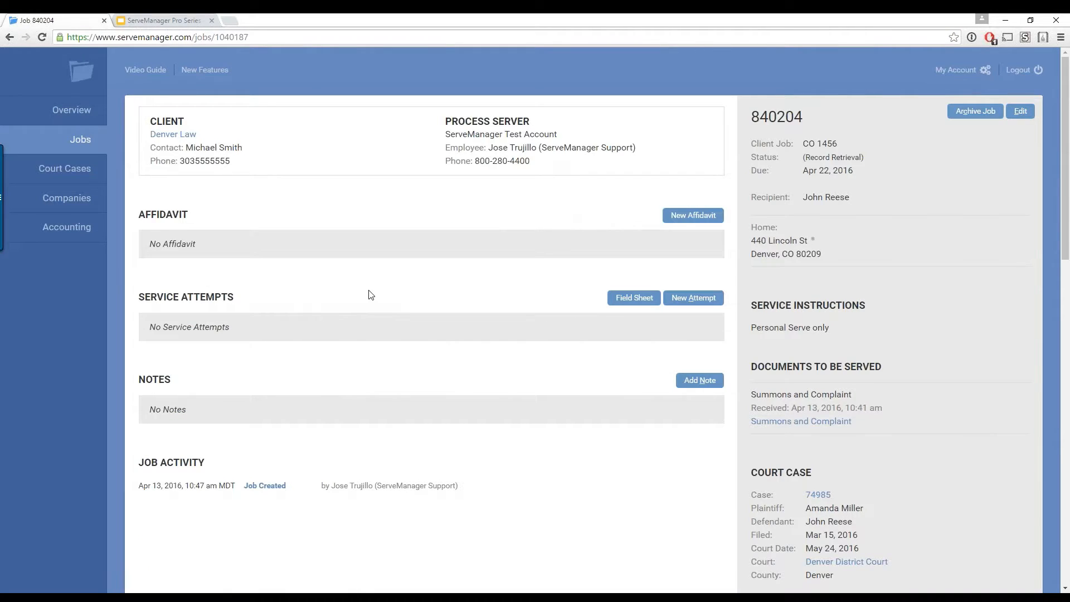
click(687, 220)
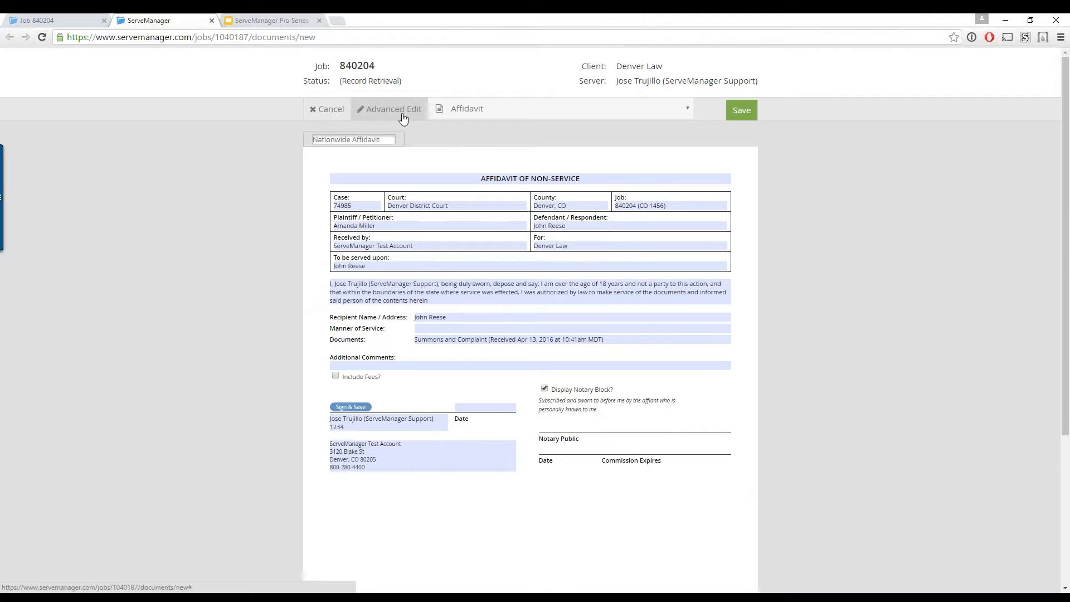
click(403, 118)
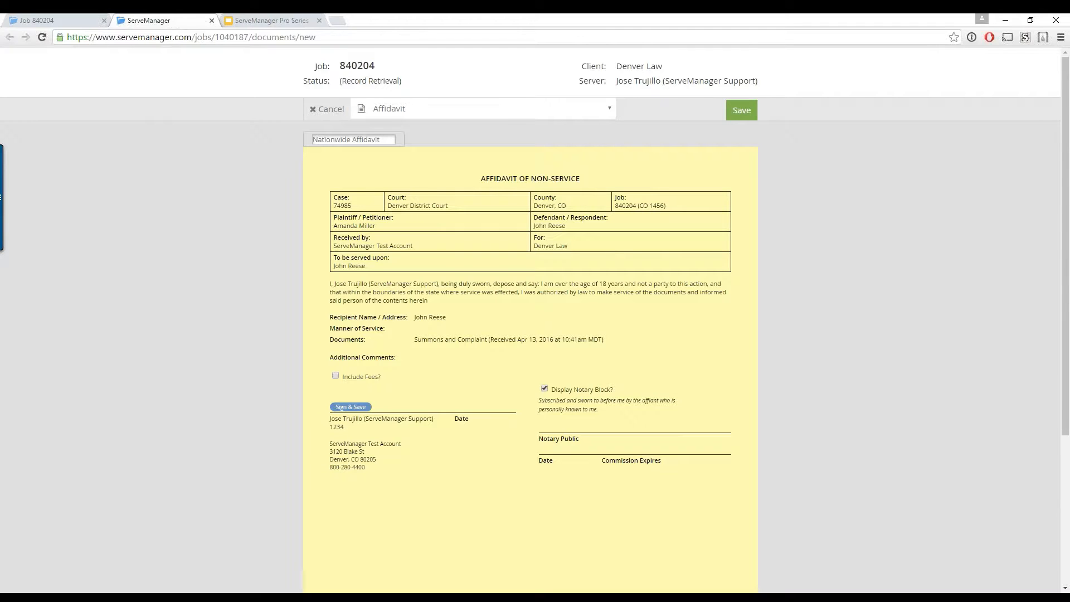
drag(393, 217, 333, 218)
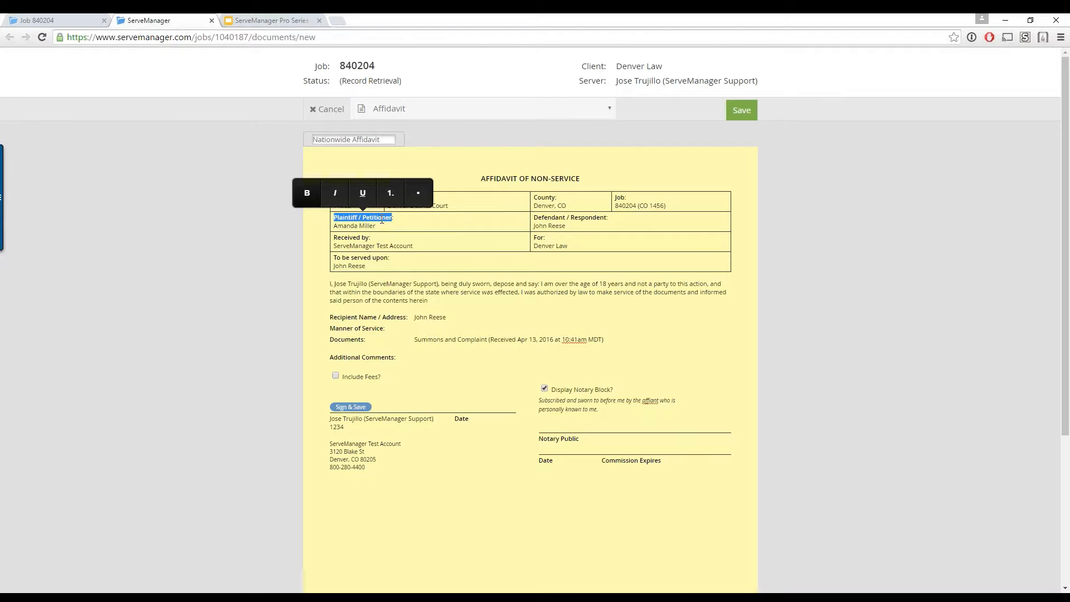
click(381, 220)
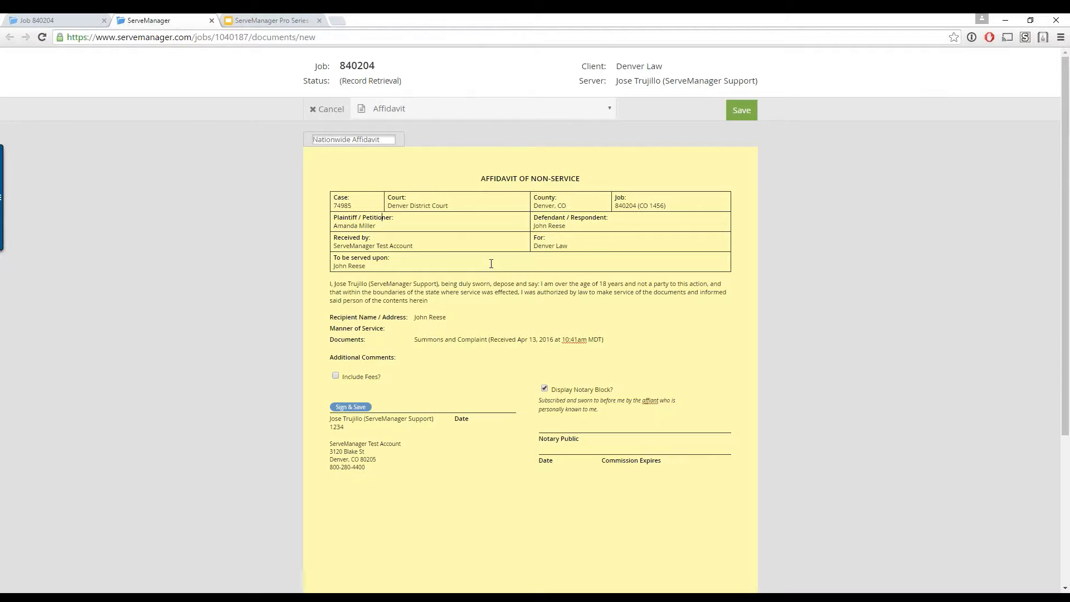
click(322, 114)
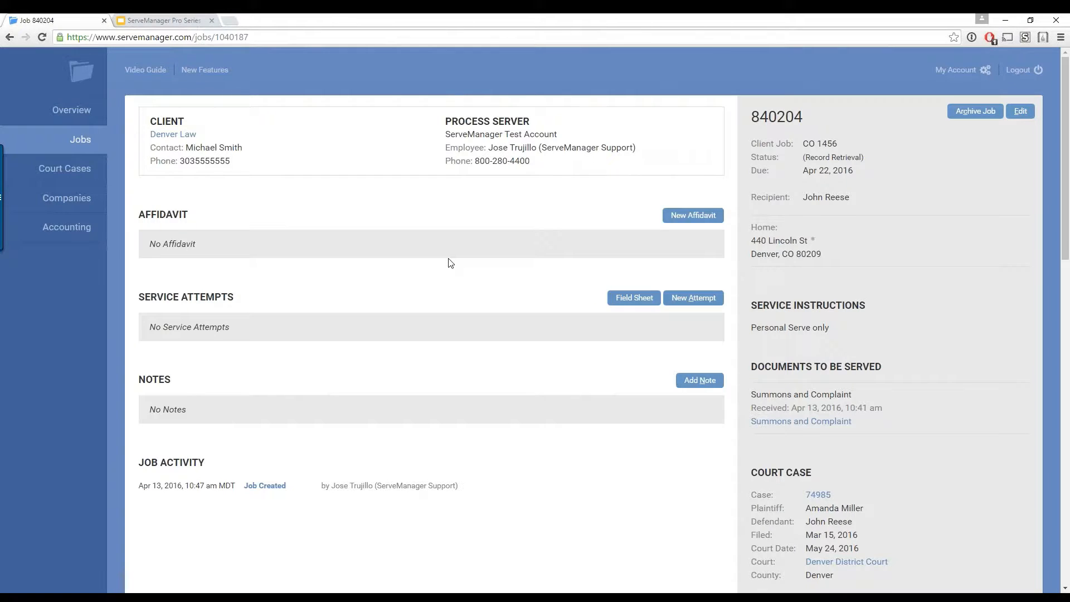
Step: Review the Record Retrieval job's field sheet down to the recipient signature line, close it and return to the jobs list
click(622, 305)
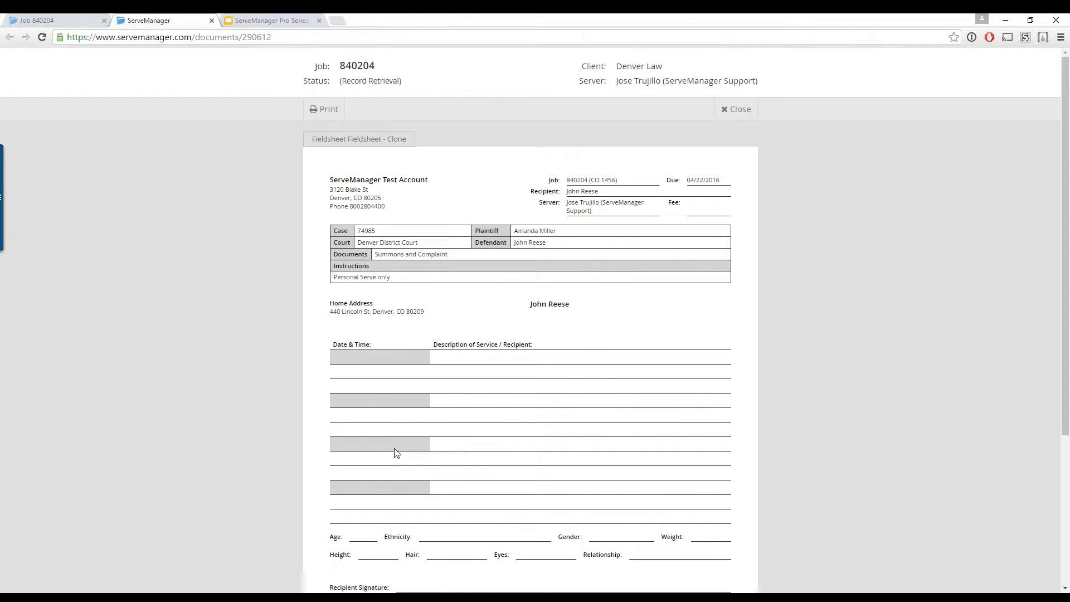
scroll(394, 451, down, 2)
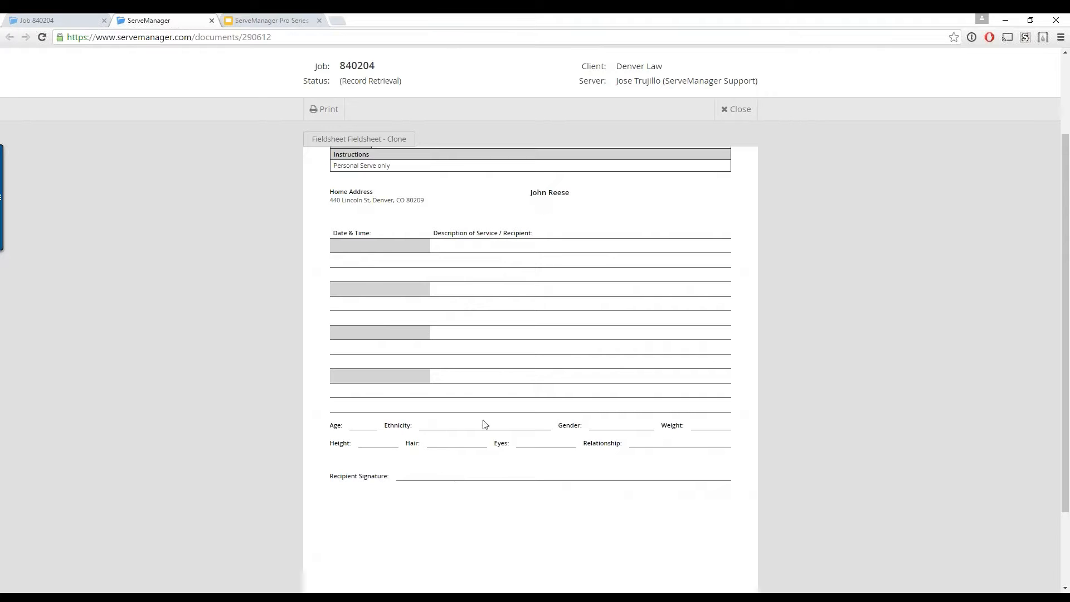
click(740, 119)
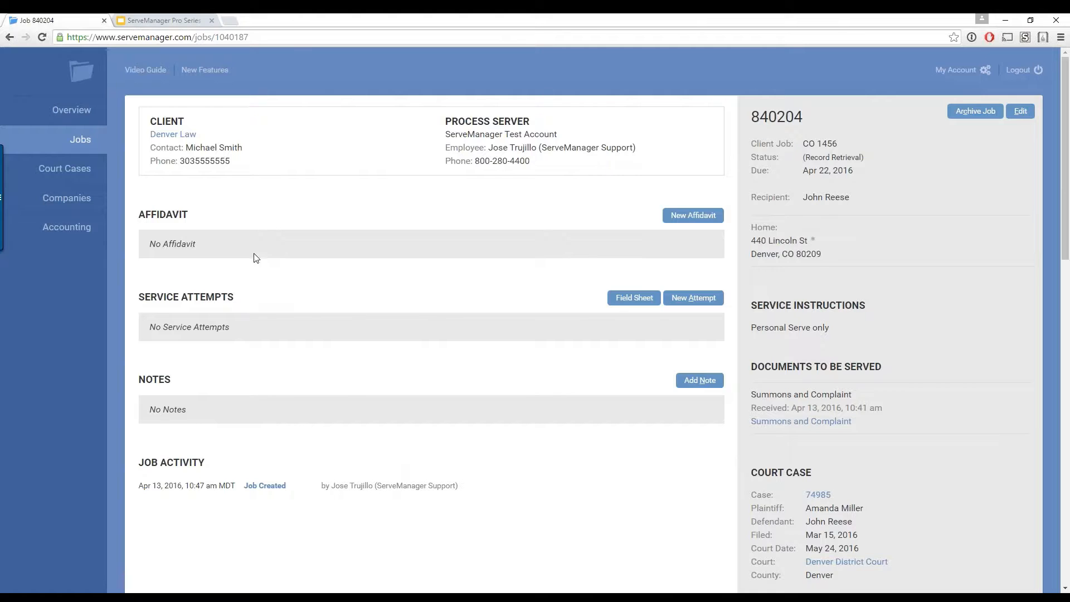
click(90, 141)
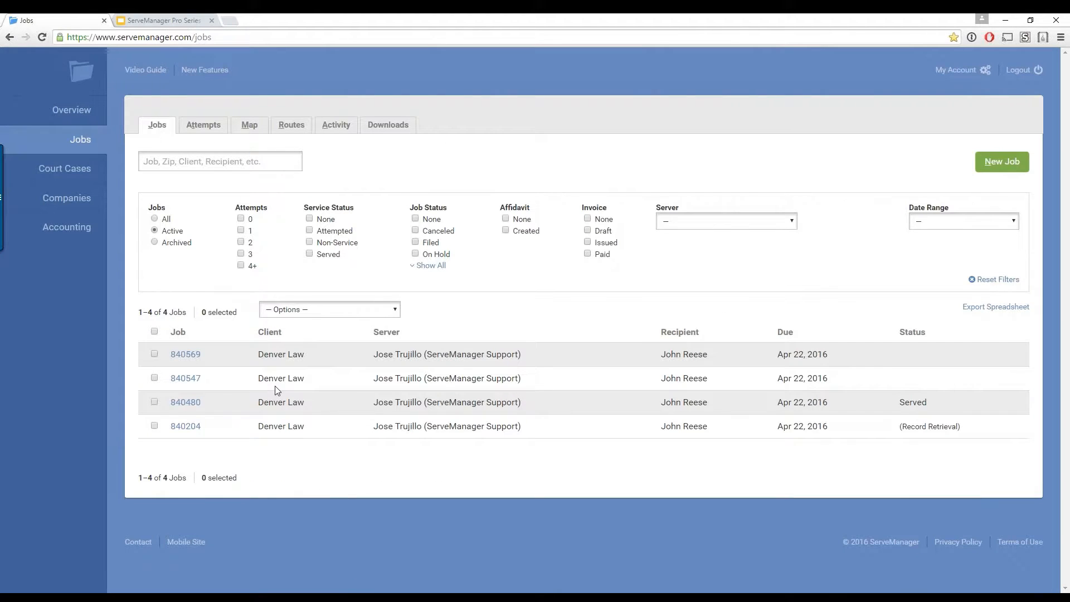
Step: Review the Served attempt's details and GPS data on the job with status Served, and return to that job
click(191, 406)
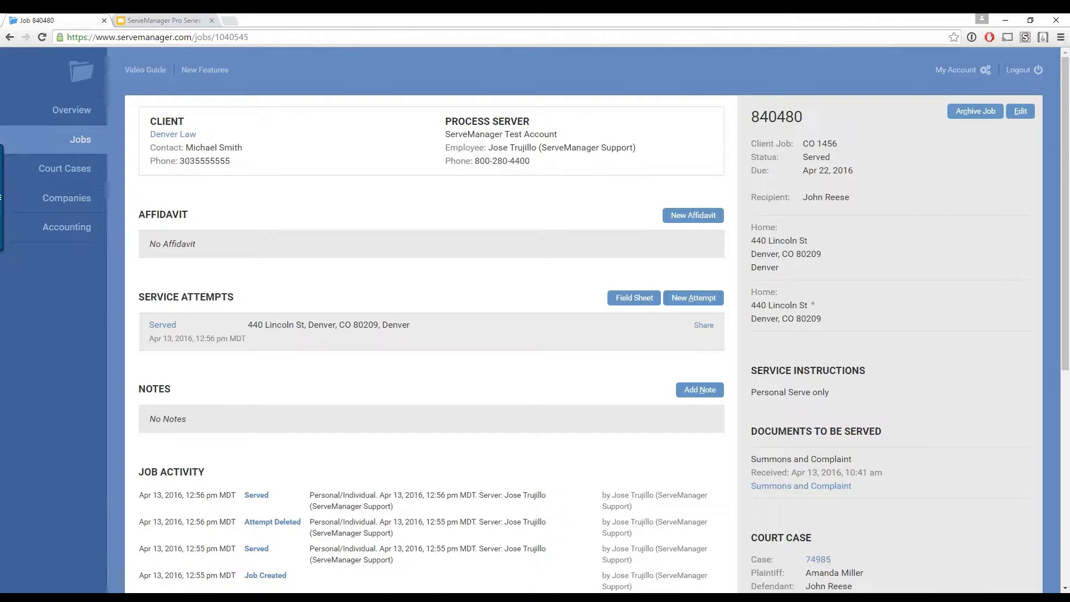
click(168, 325)
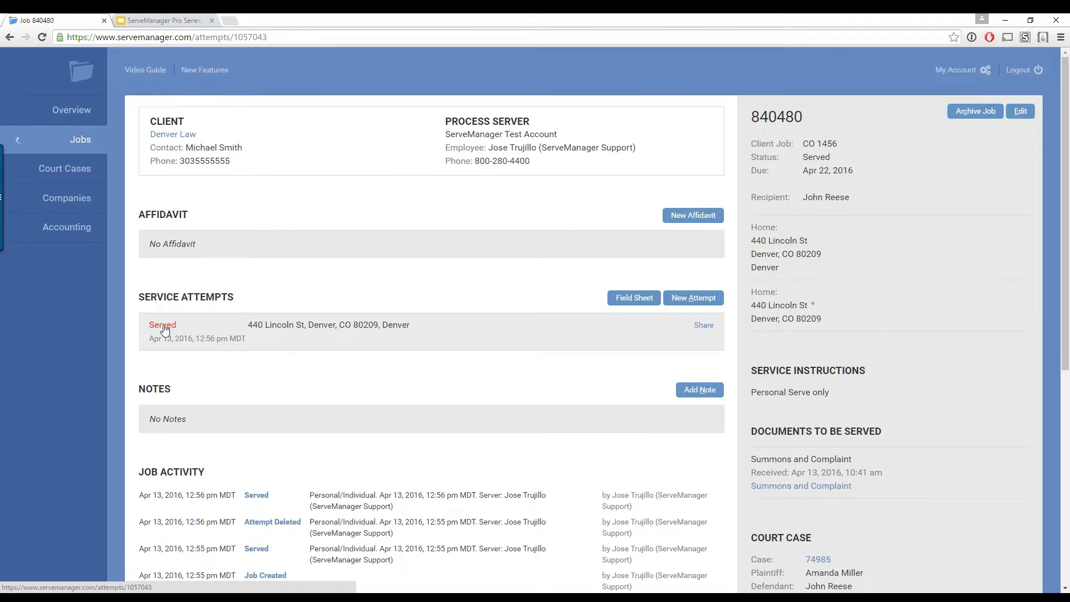
scroll(228, 332, down, 4)
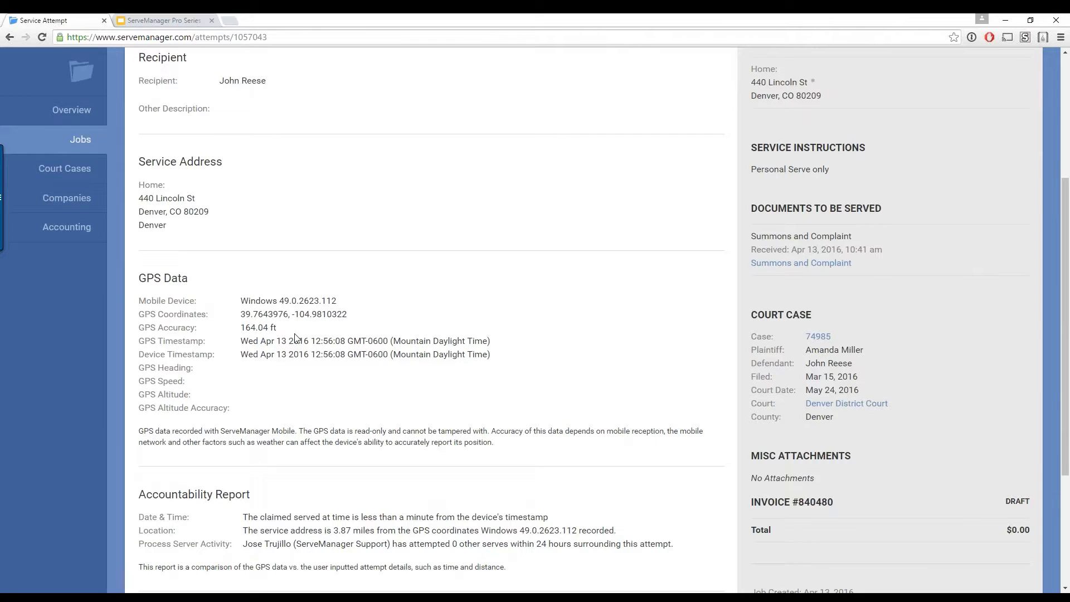
scroll(295, 334, up, 4)
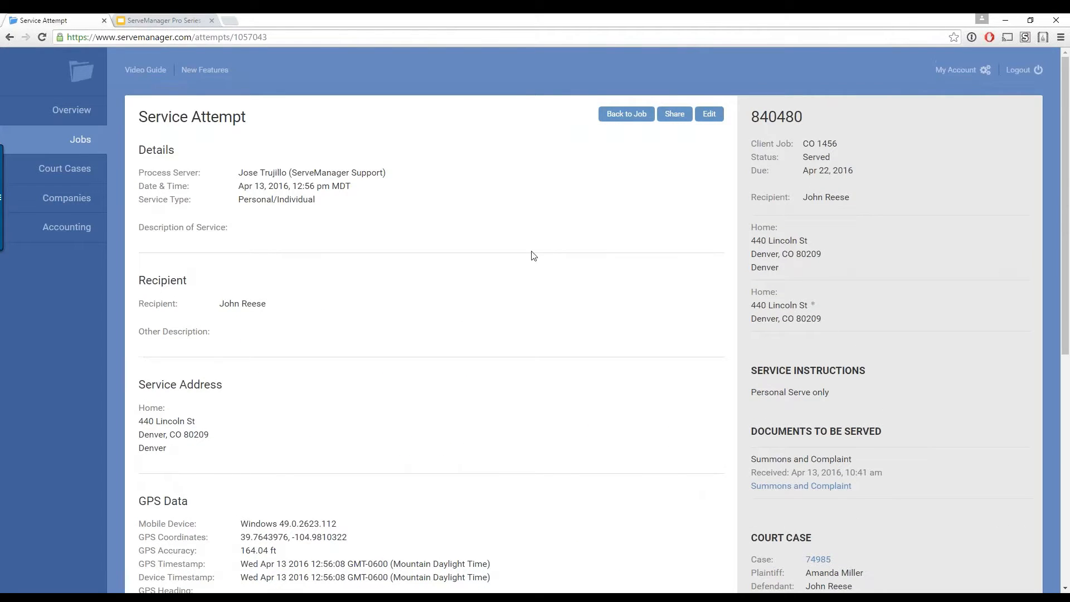
click(619, 114)
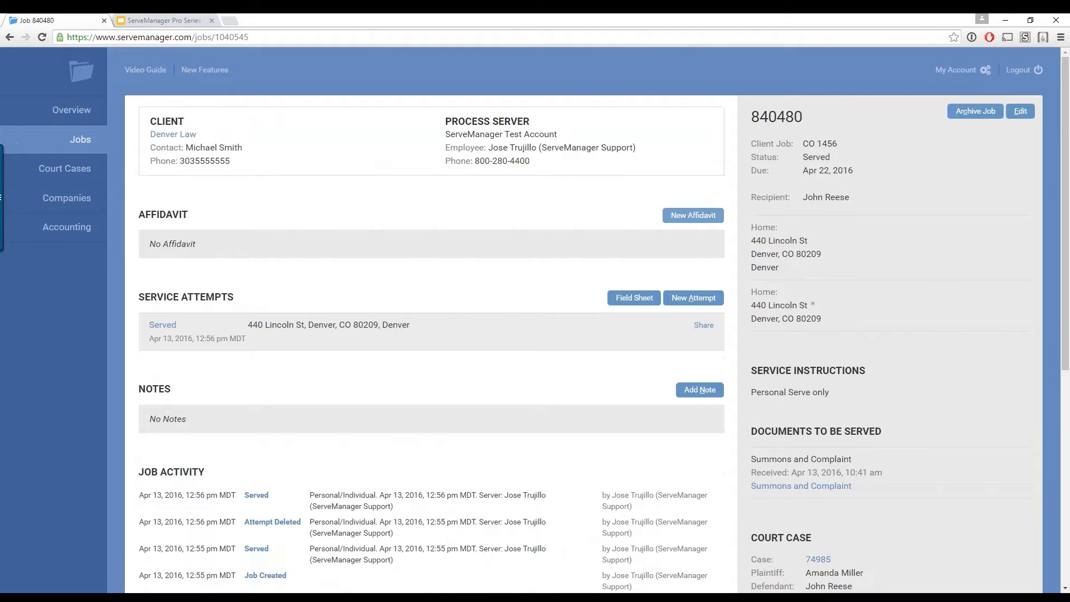
Step: Preview a new affidavit for the served job using the Affidavit template from My Templates, and cancel it without saving
click(704, 218)
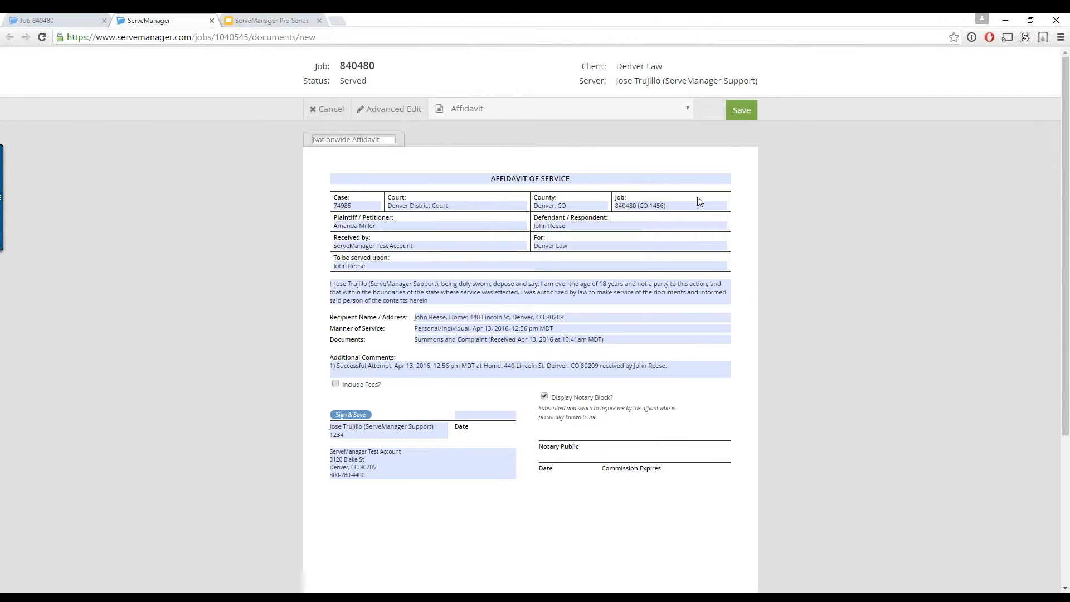
click(630, 112)
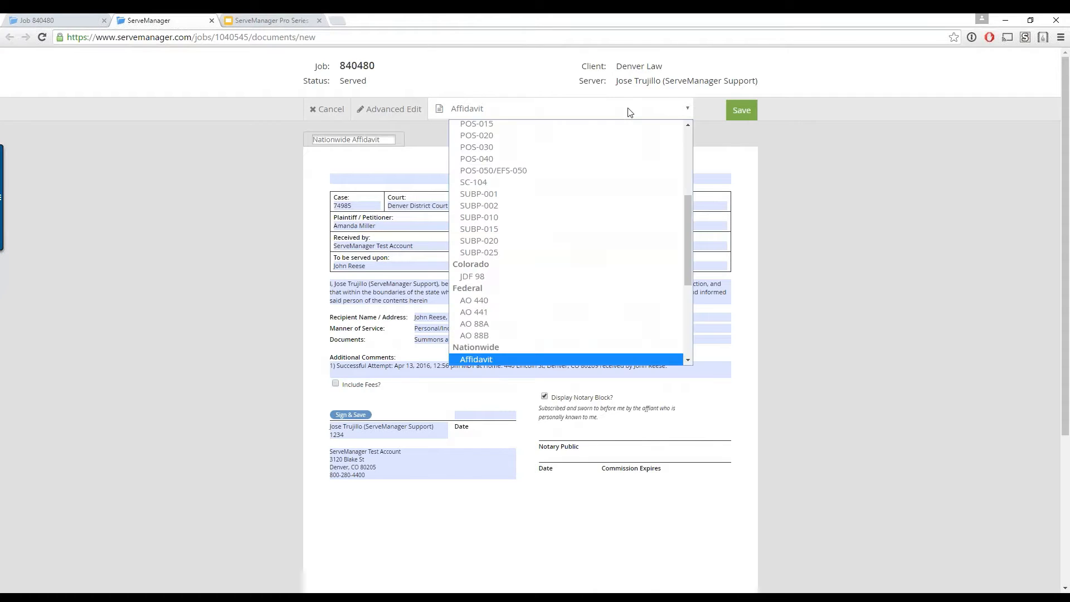
drag(690, 207, 691, 135)
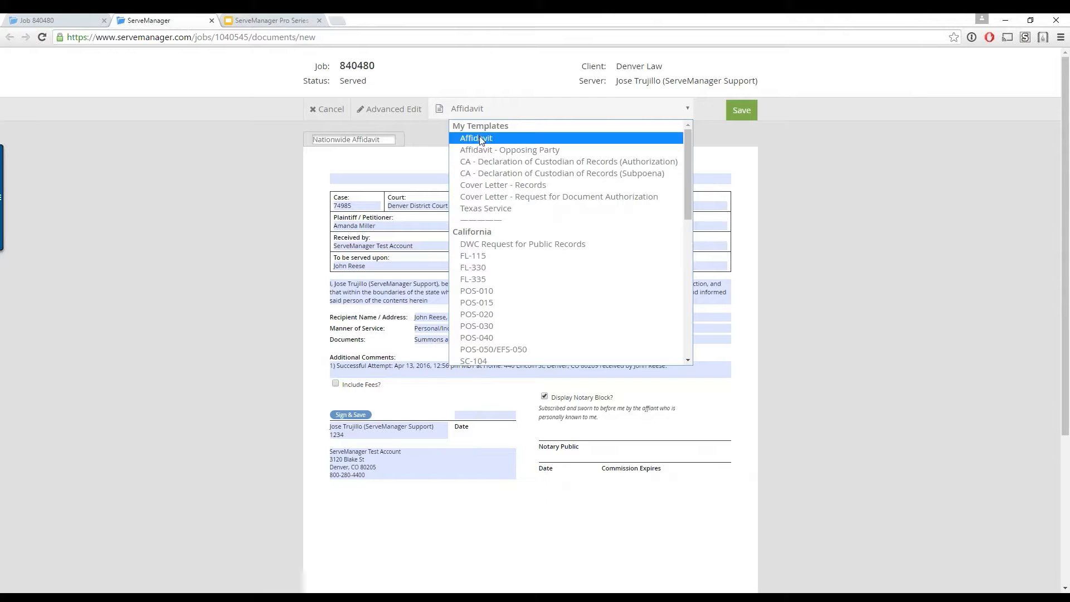
click(521, 141)
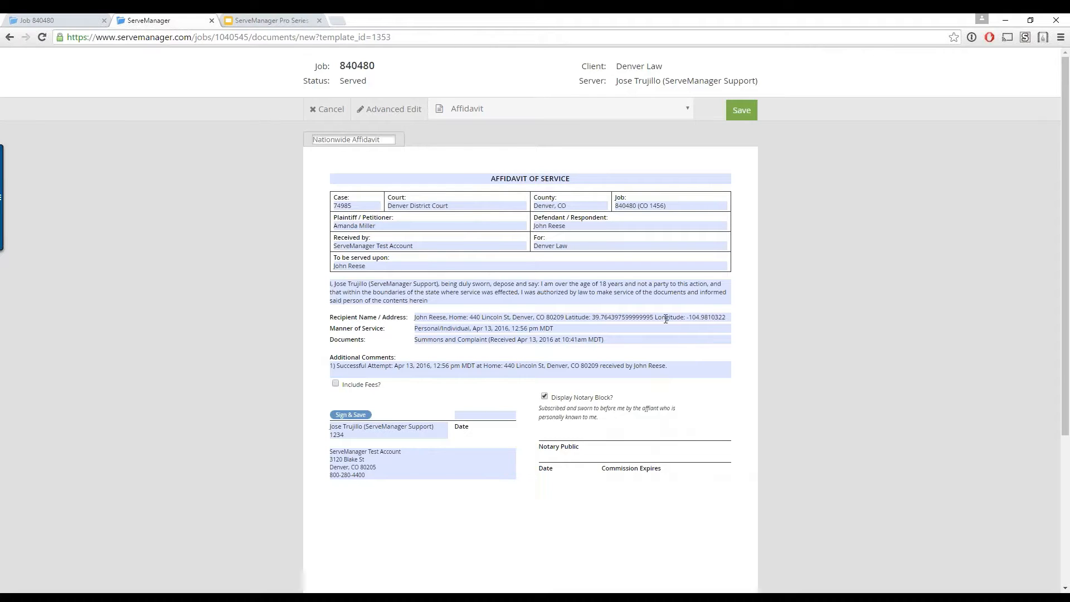
click(339, 117)
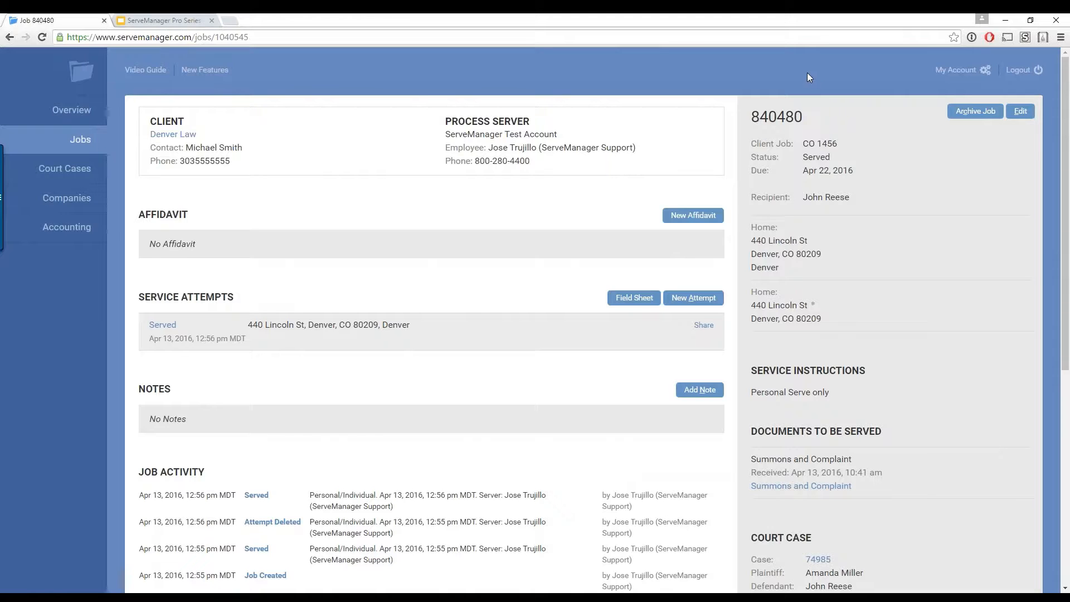
Step: Locate the optional county field setting for addresses in the account settings
click(955, 71)
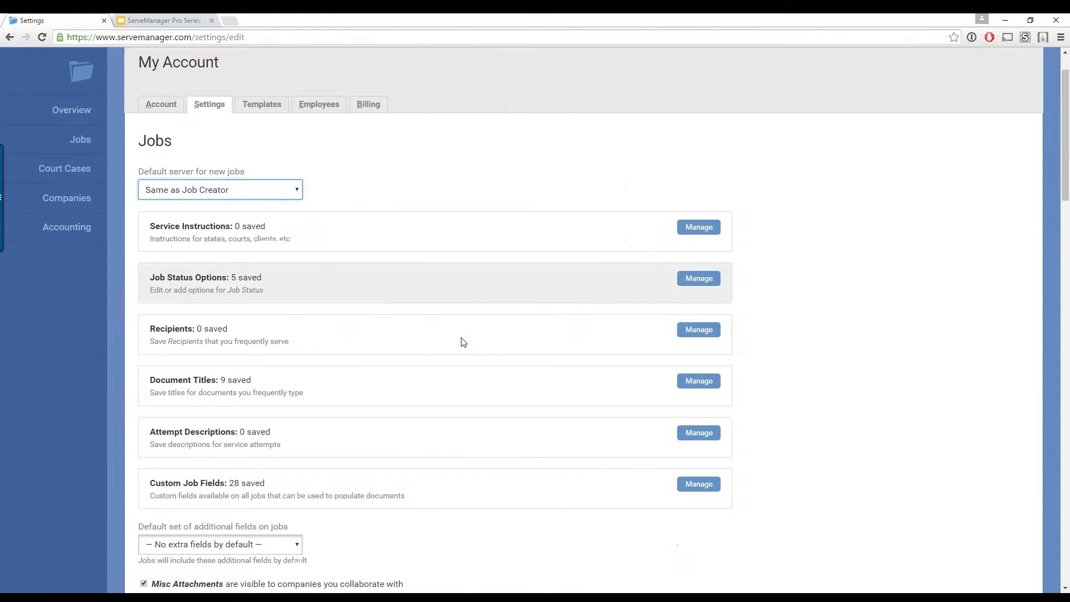
scroll(458, 338, down, 15)
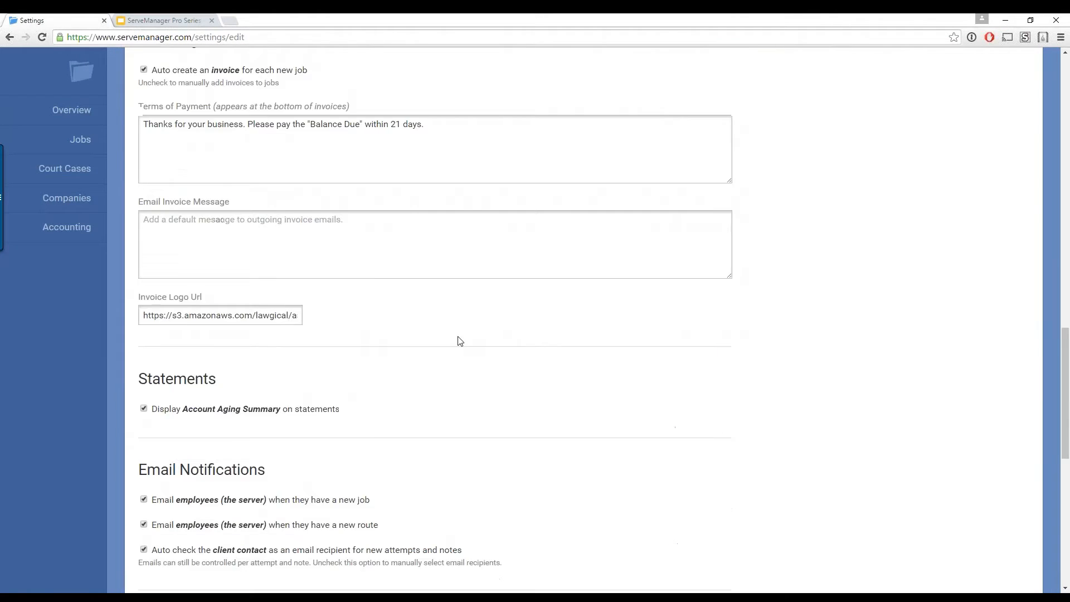
scroll(460, 341, down, 9)
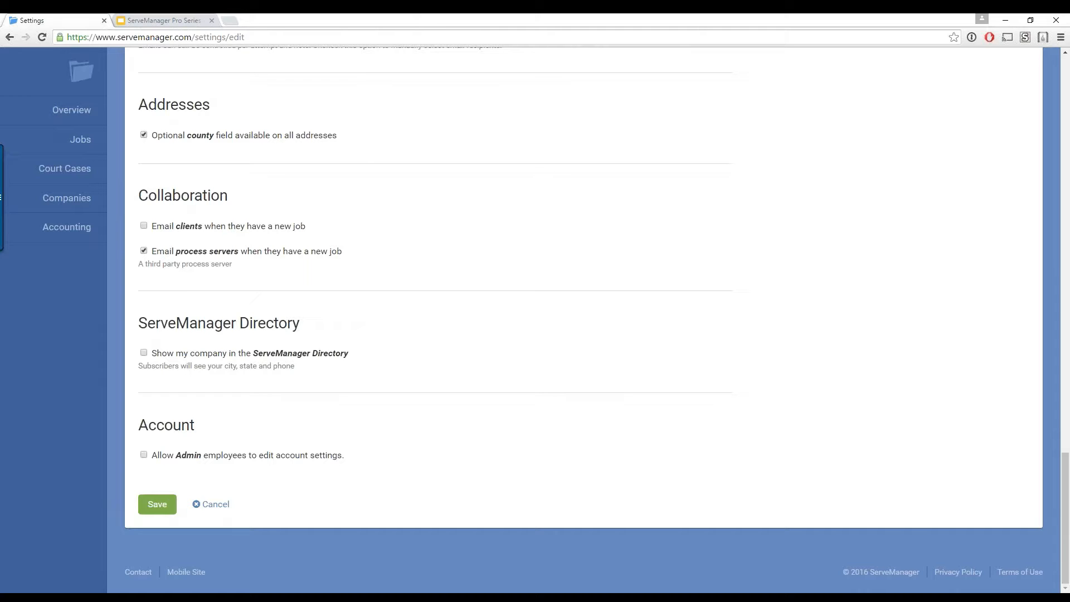
Step: Open a blank new job form, locate the County field under Addresses, and leave the form without saving
click(73, 146)
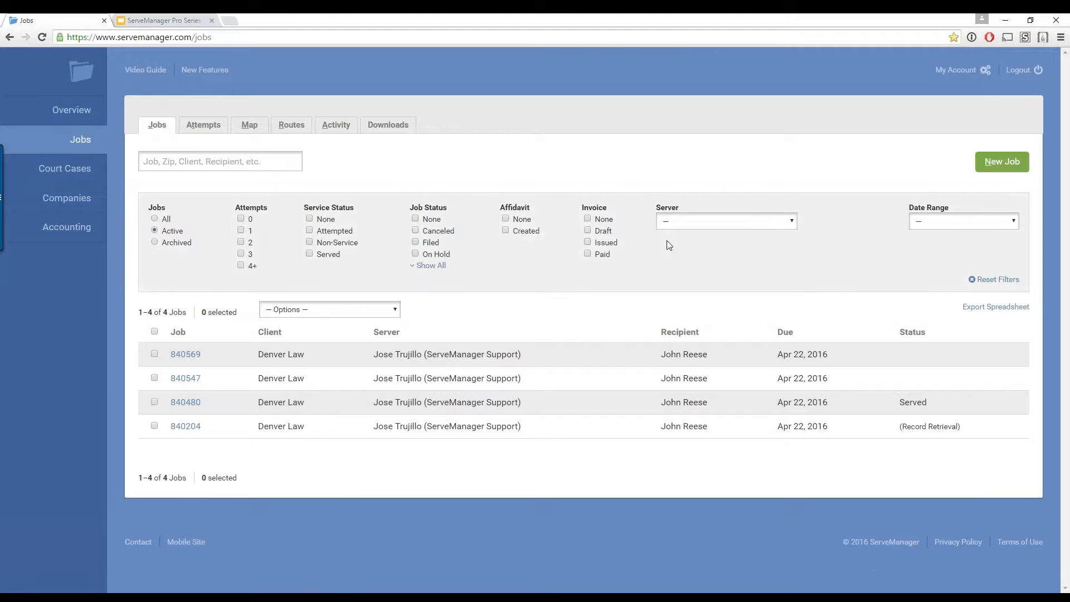
click(992, 169)
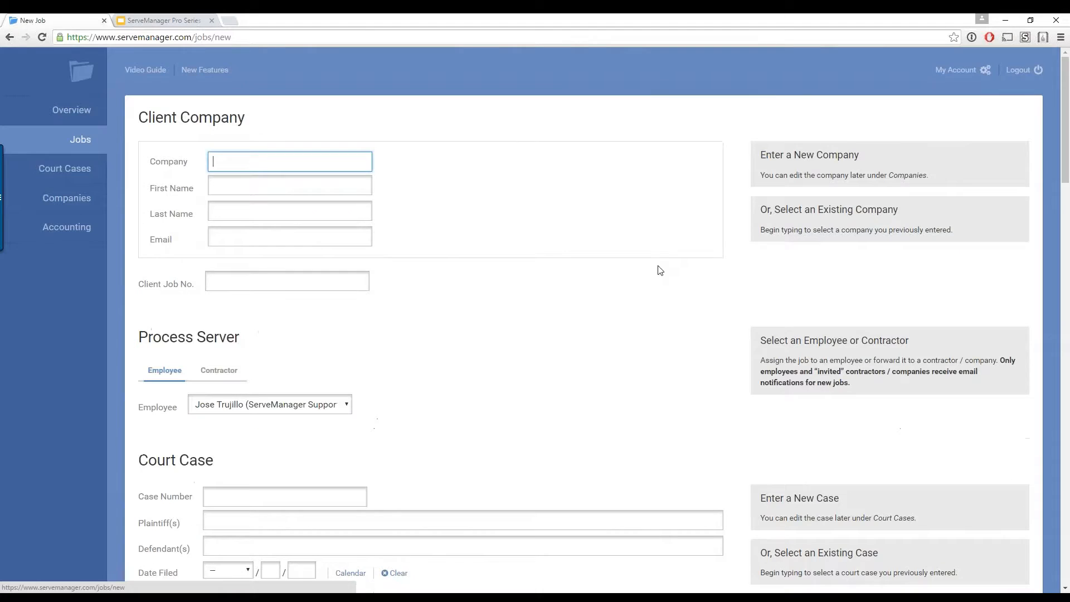
scroll(641, 299, down, 13)
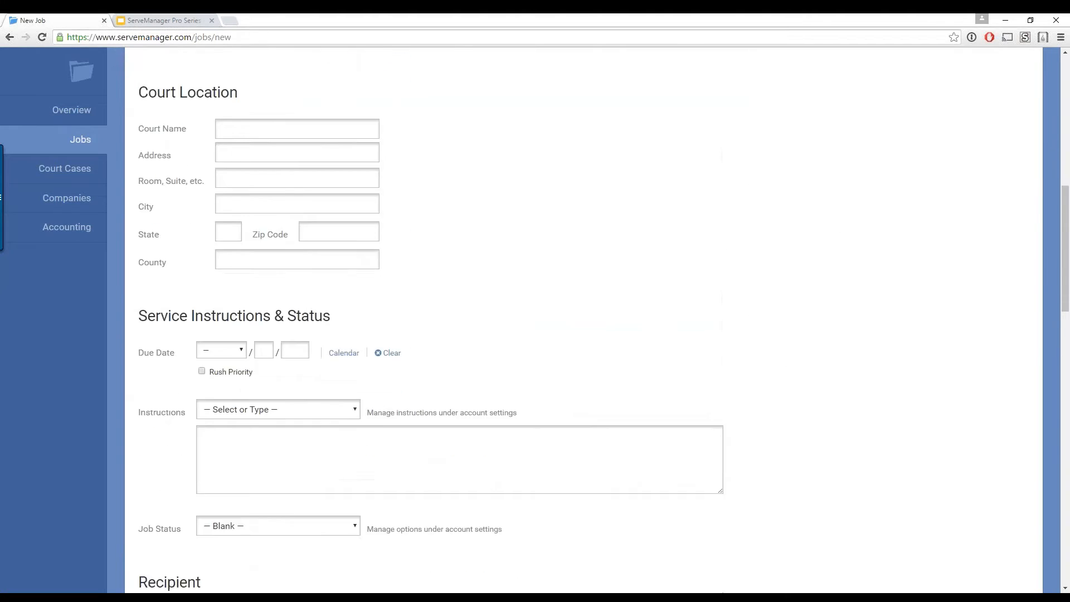
scroll(363, 352, down, 8)
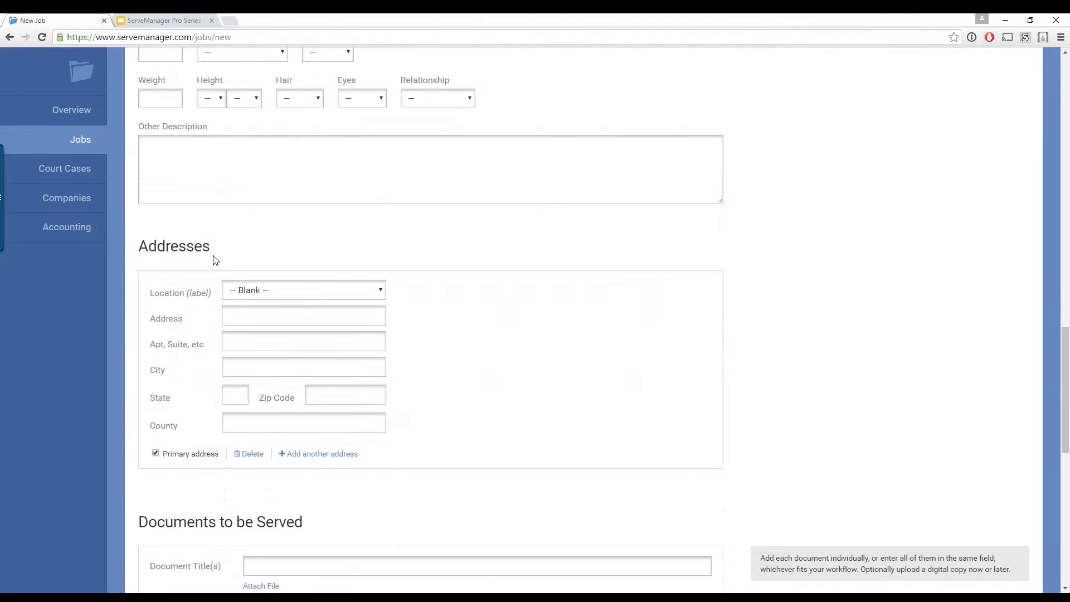
click(236, 426)
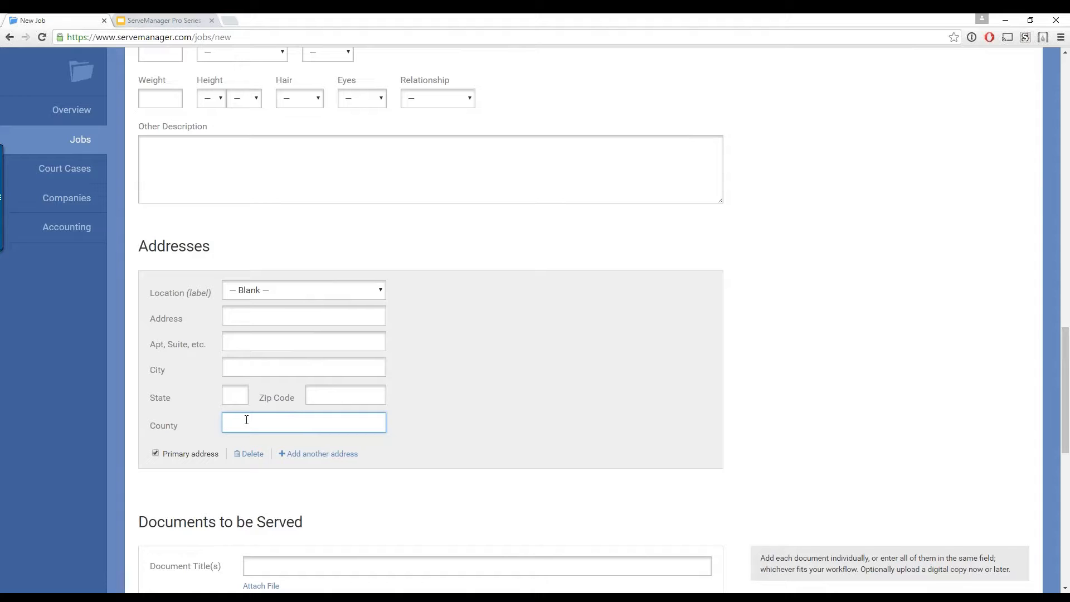
click(89, 147)
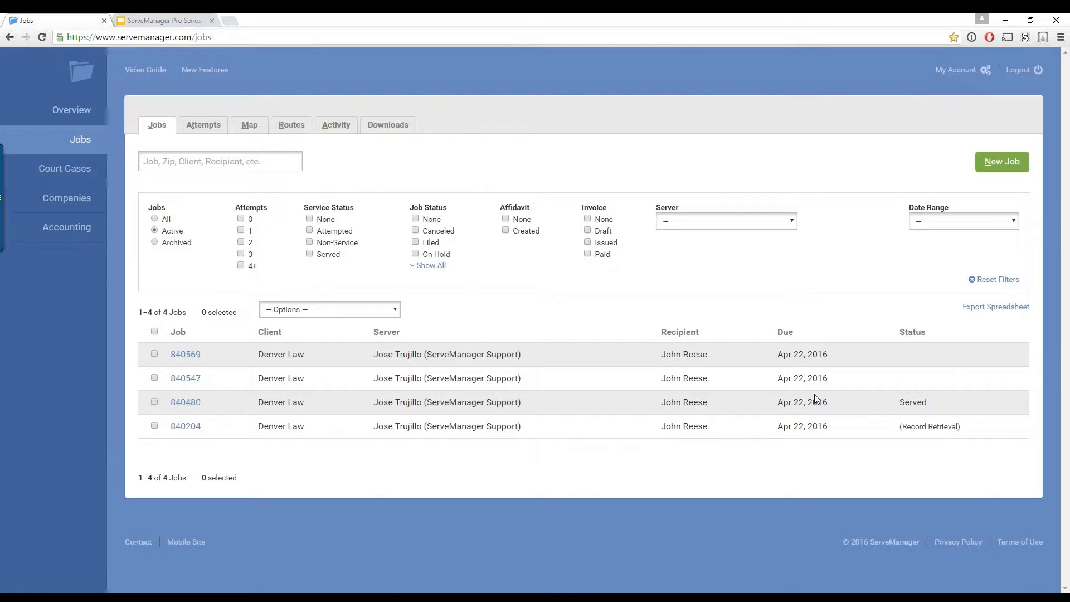
Step: Preview a new affidavit for the served job with the Texas Service template, cancel it and return to the jobs list
click(178, 403)
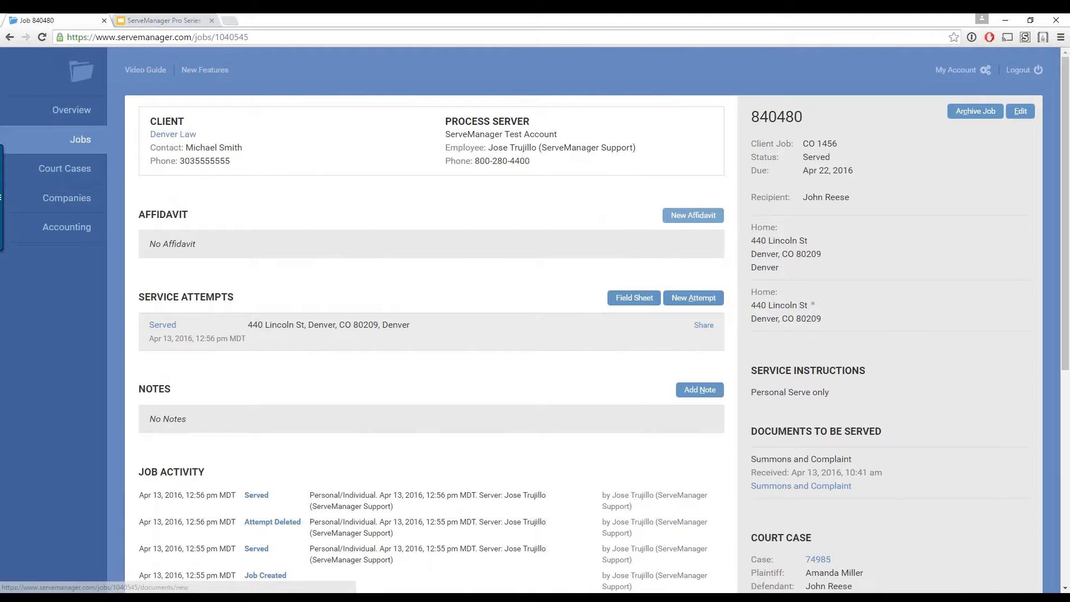
click(693, 215)
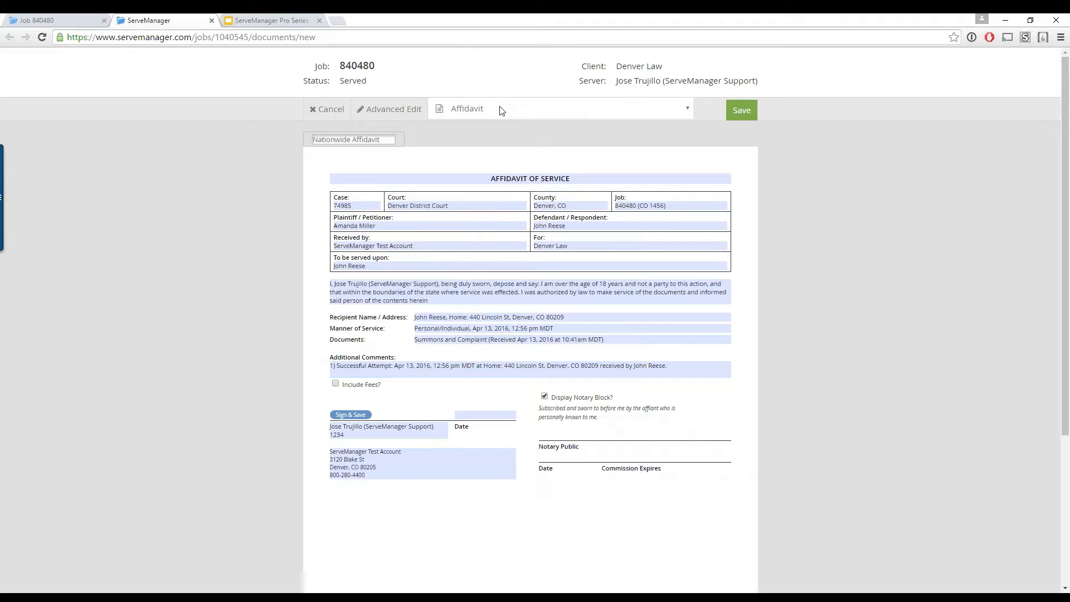
click(498, 115)
drag(687, 270, 688, 156)
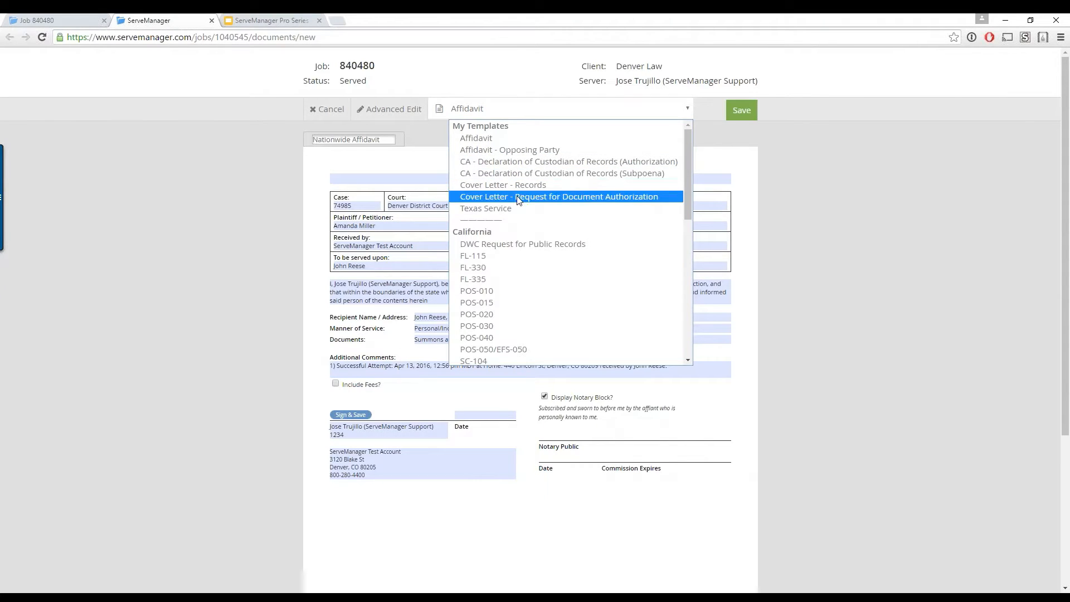
click(557, 209)
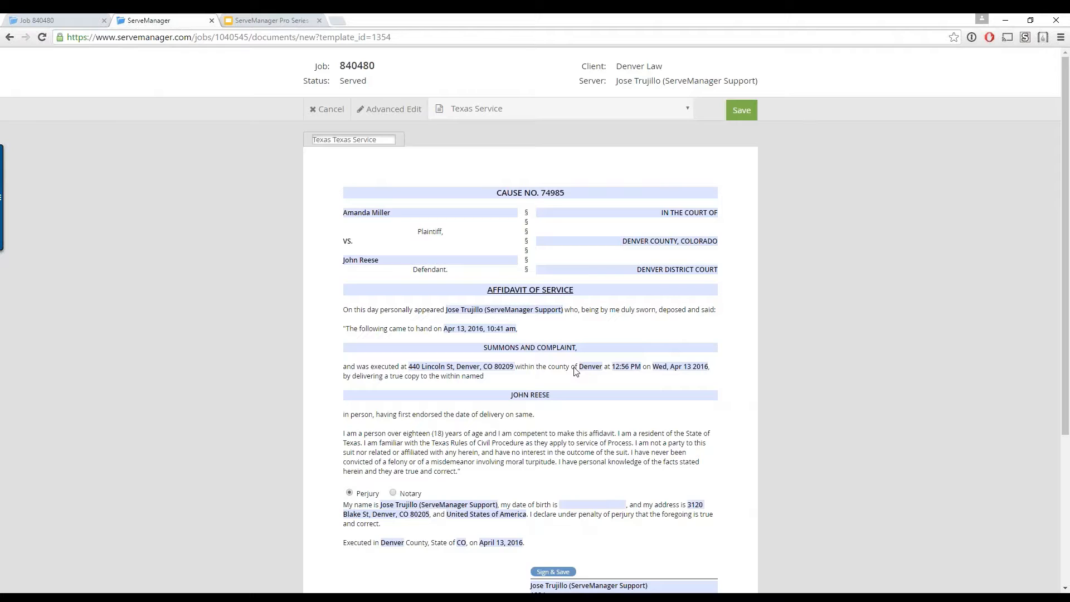
click(330, 111)
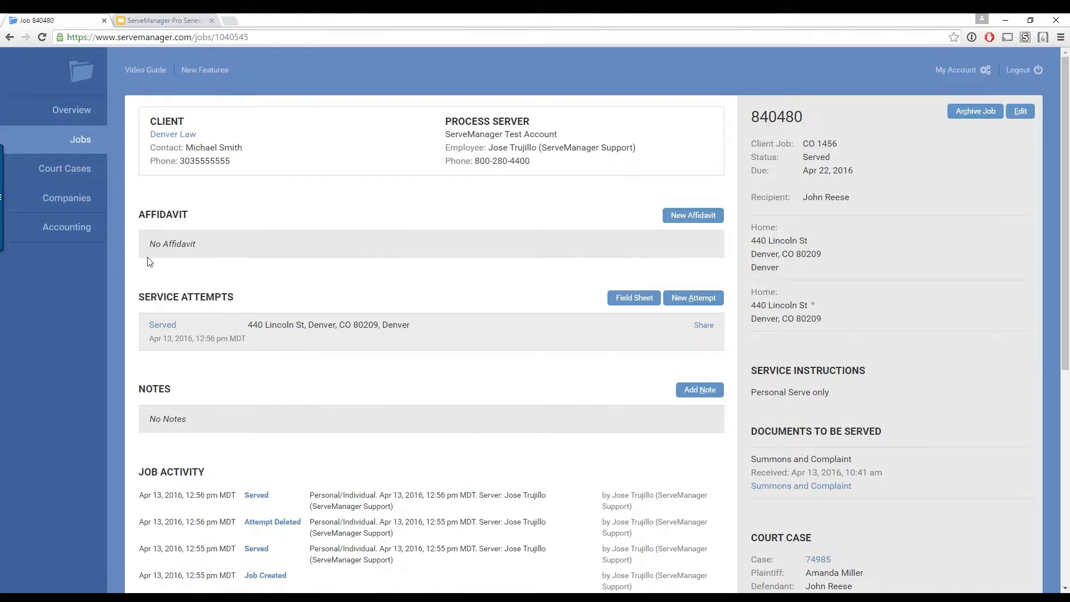
click(67, 148)
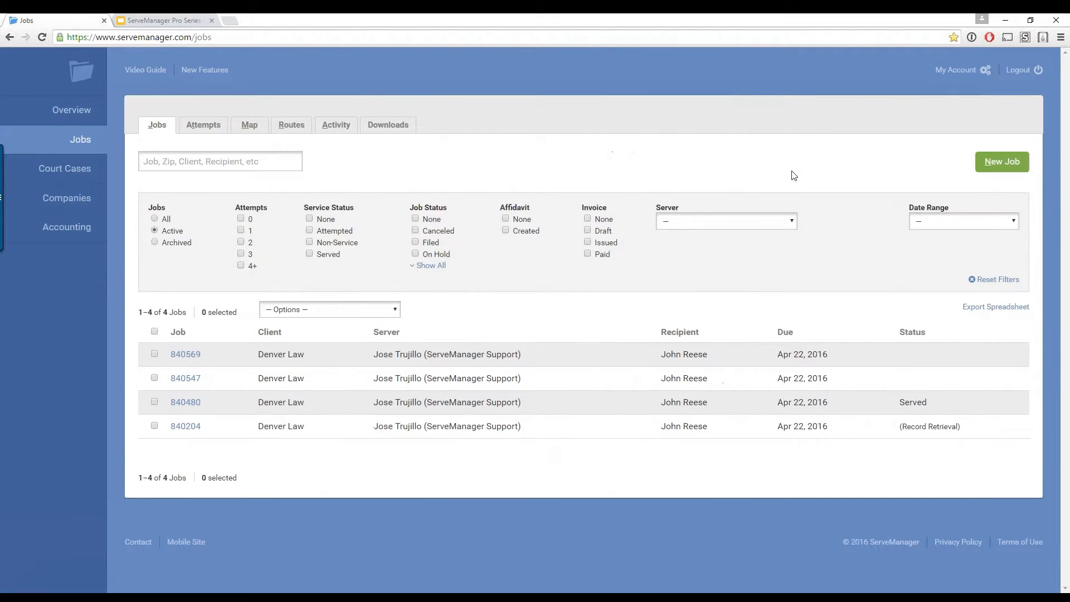
Step: Start a new job and choose the existing company Denver Law as its client
click(1001, 165)
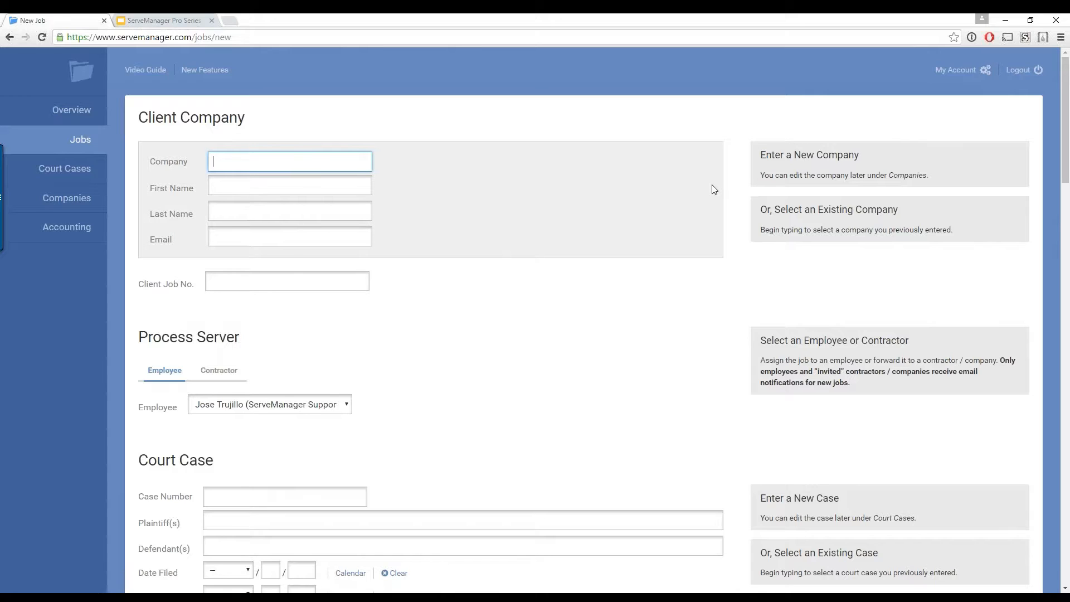
text(Denver)
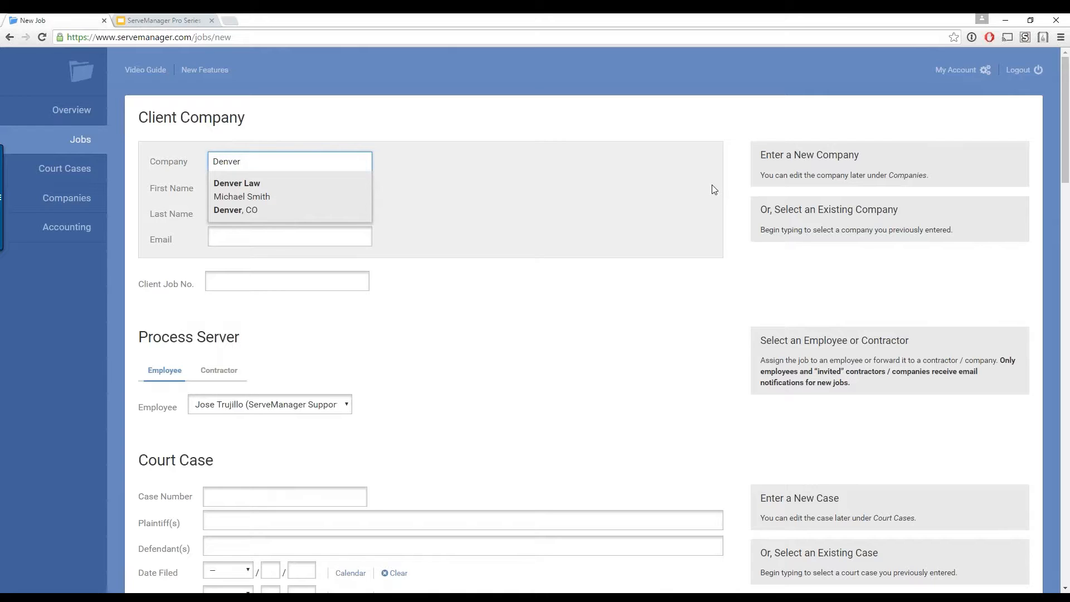
click(315, 209)
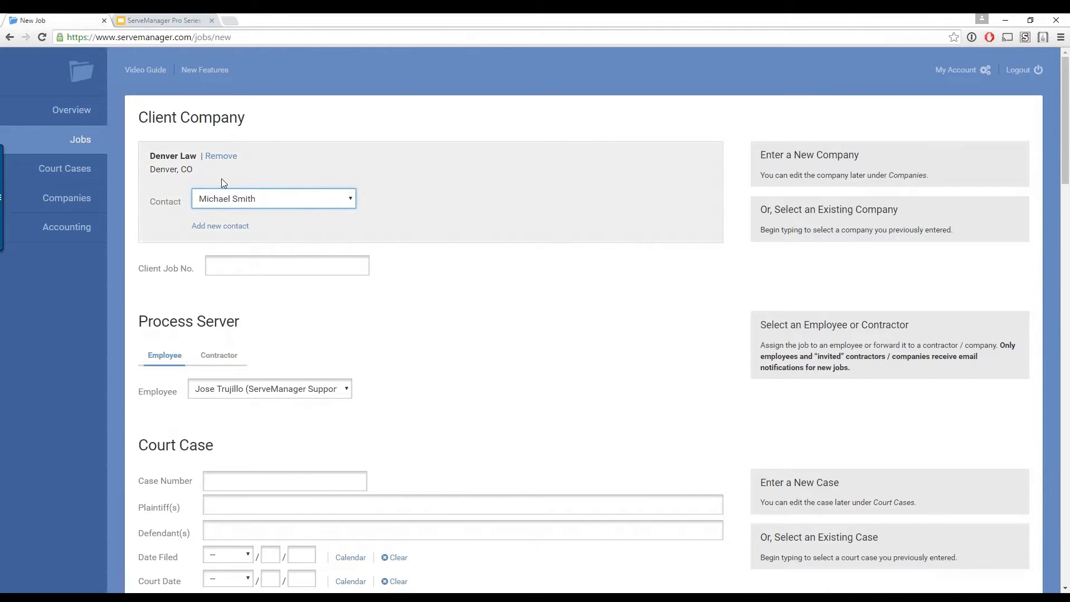
Step: Examine the new job form's sections, including the custom Recipient Info and Service Type fields at its end
scroll(311, 205, down, 2)
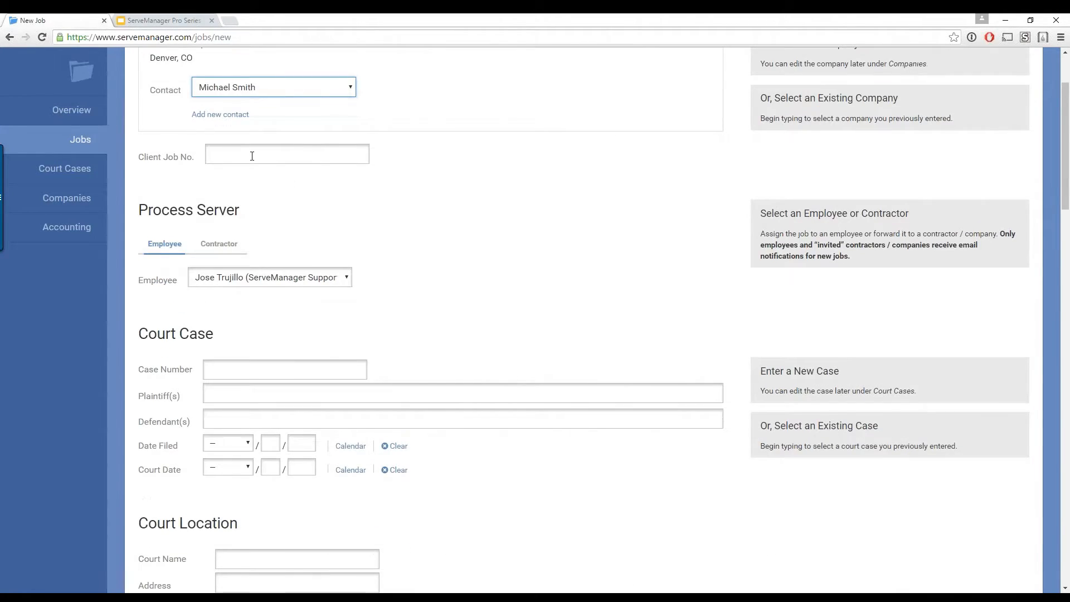
scroll(302, 199, down, 1)
scroll(304, 192, down, 2)
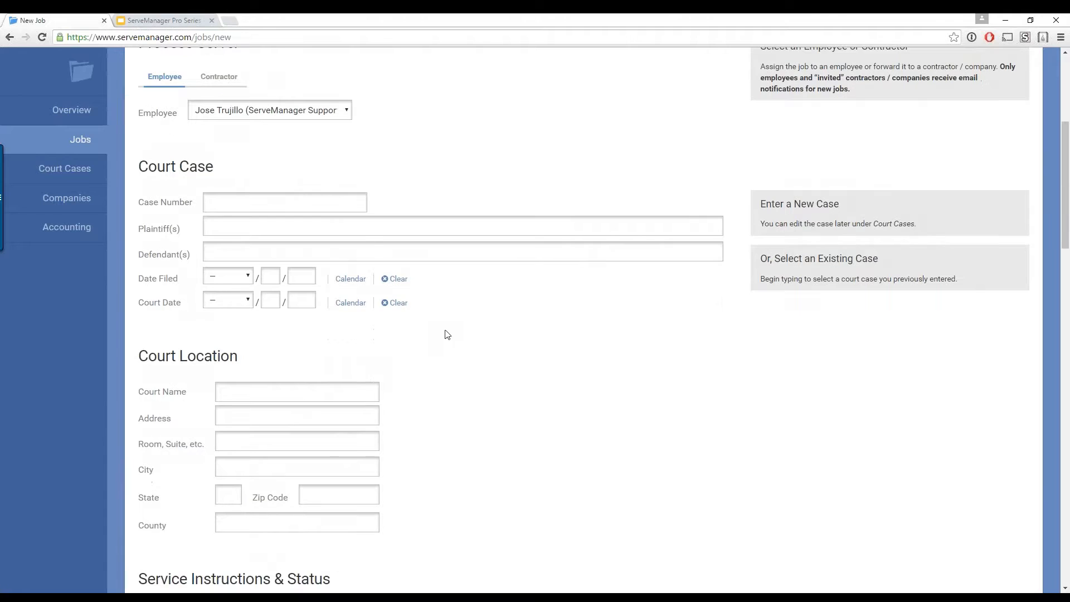
scroll(443, 312, down, 1)
scroll(442, 305, down, 8)
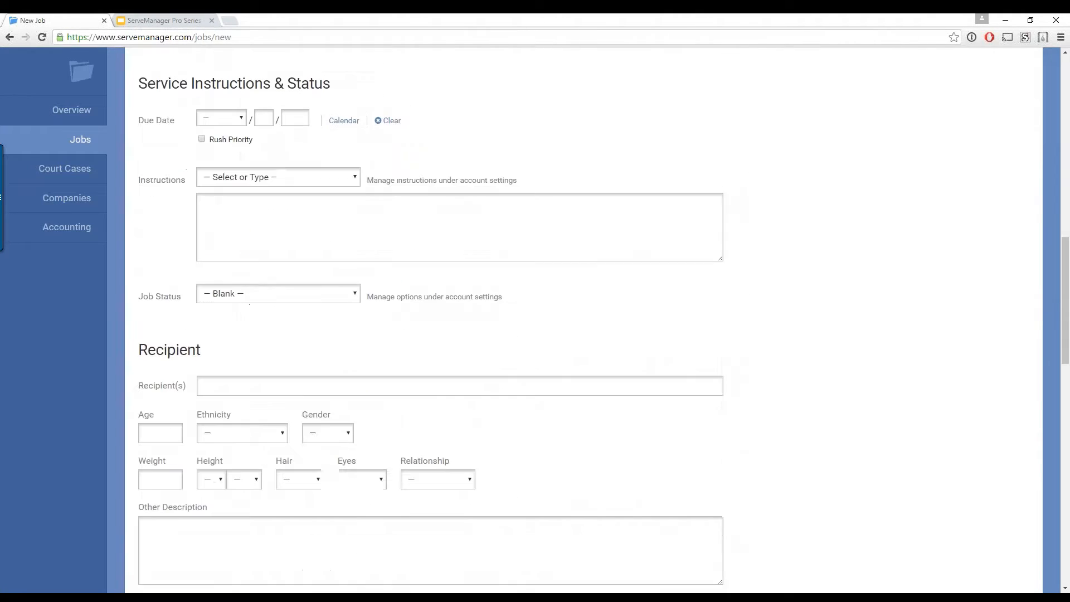
scroll(444, 303, down, 6)
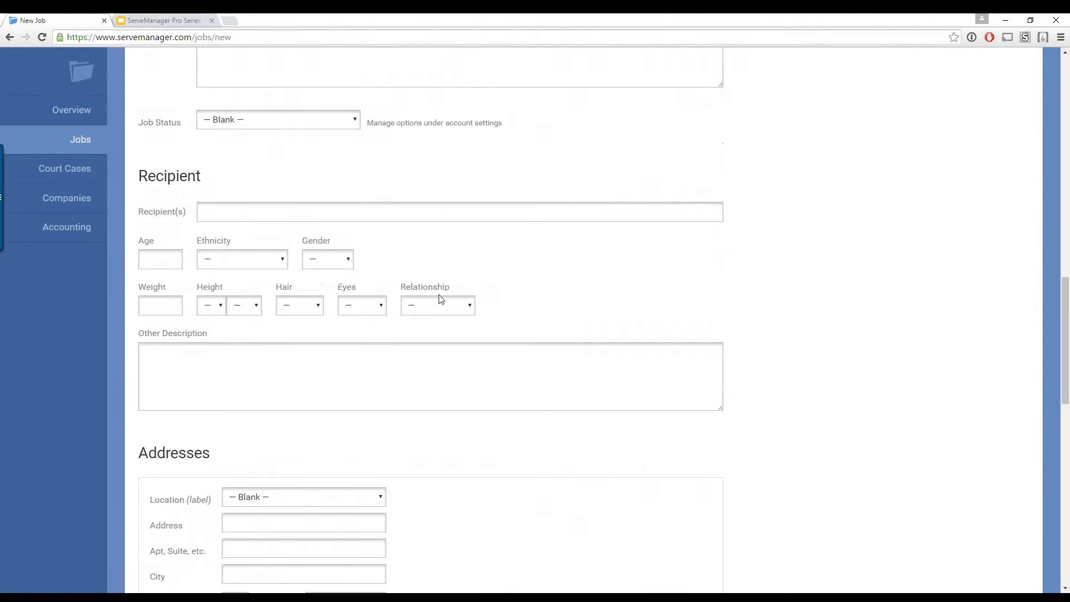
scroll(437, 299, down, 5)
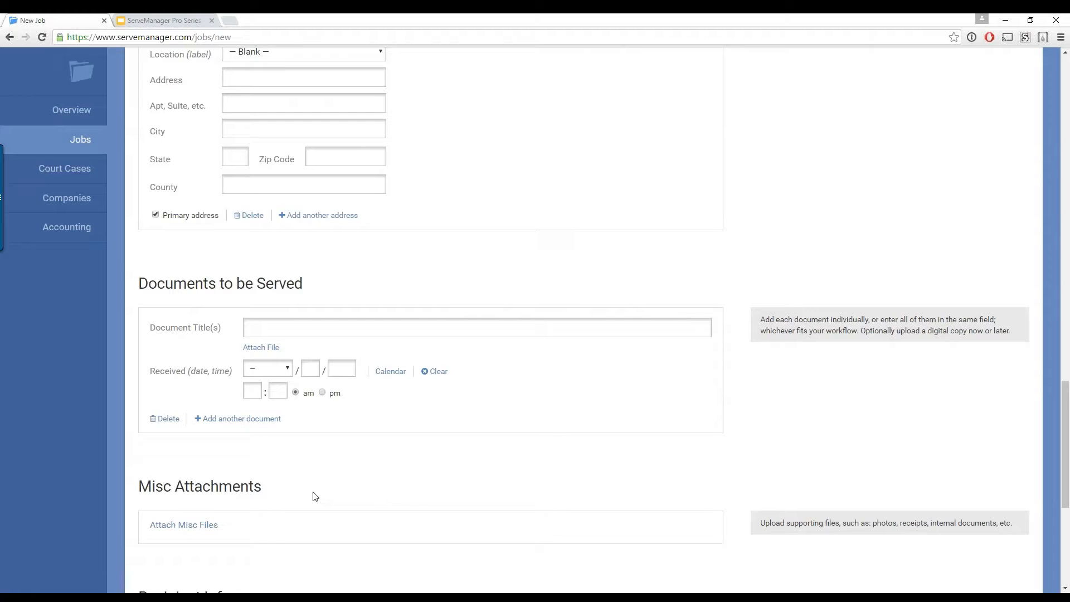
scroll(312, 493, down, 1)
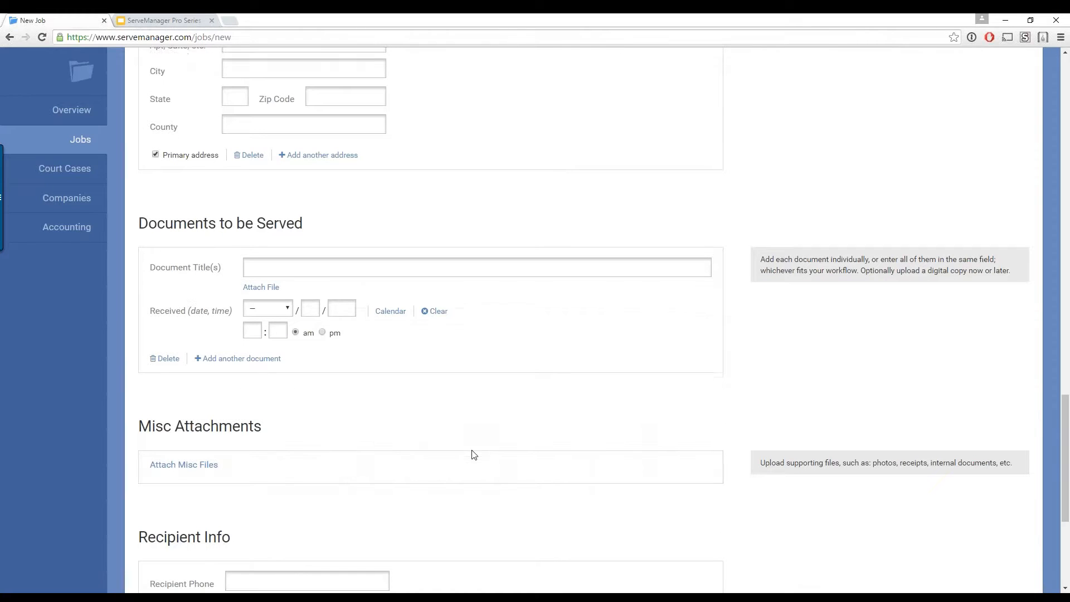
scroll(472, 455, down, 2)
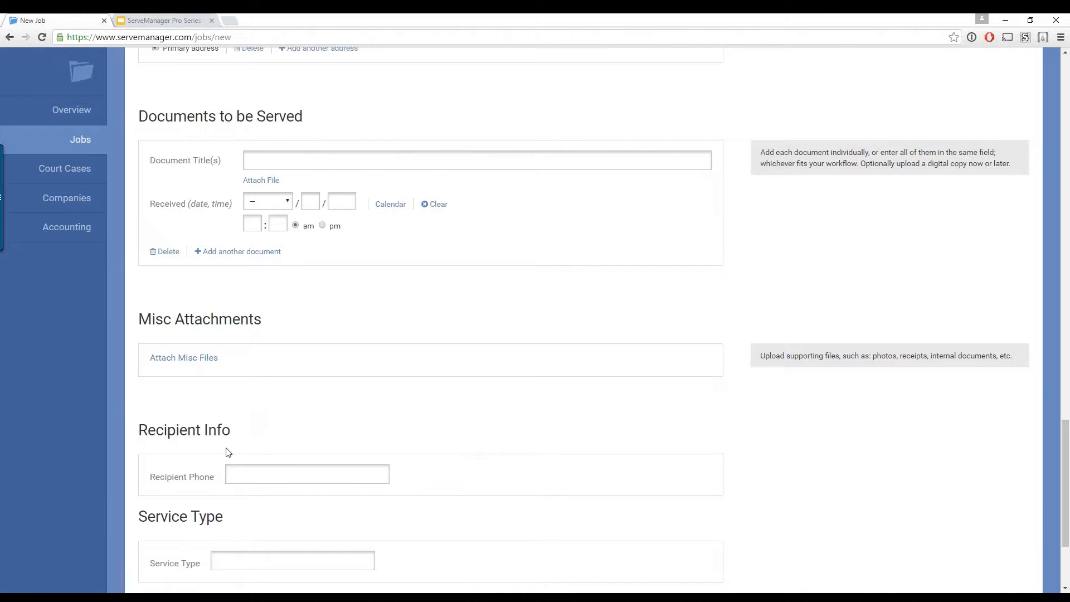
scroll(399, 490, down, 1)
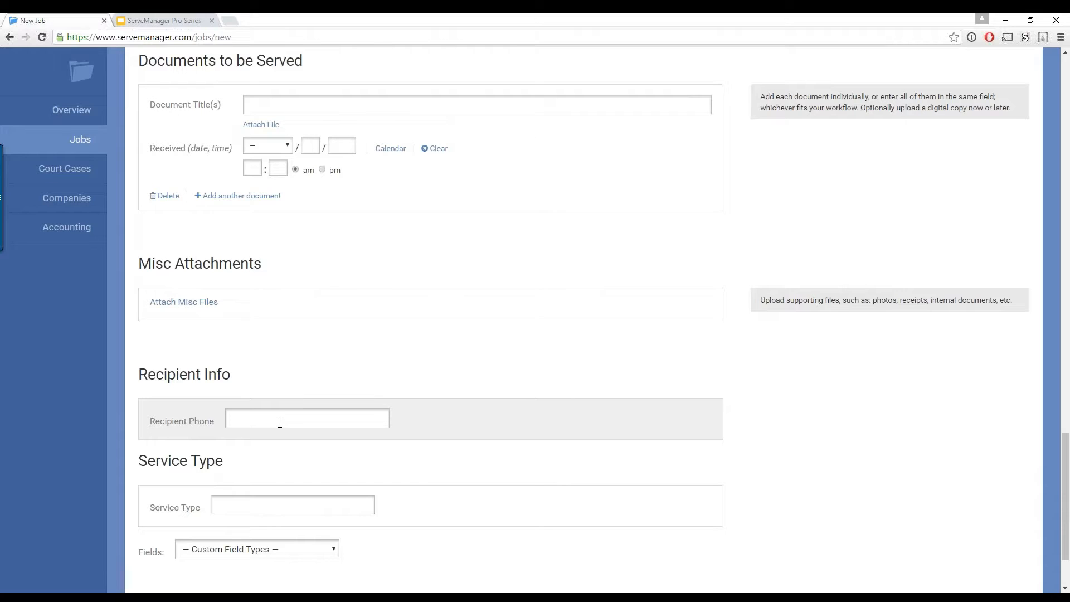
scroll(351, 451, down, 3)
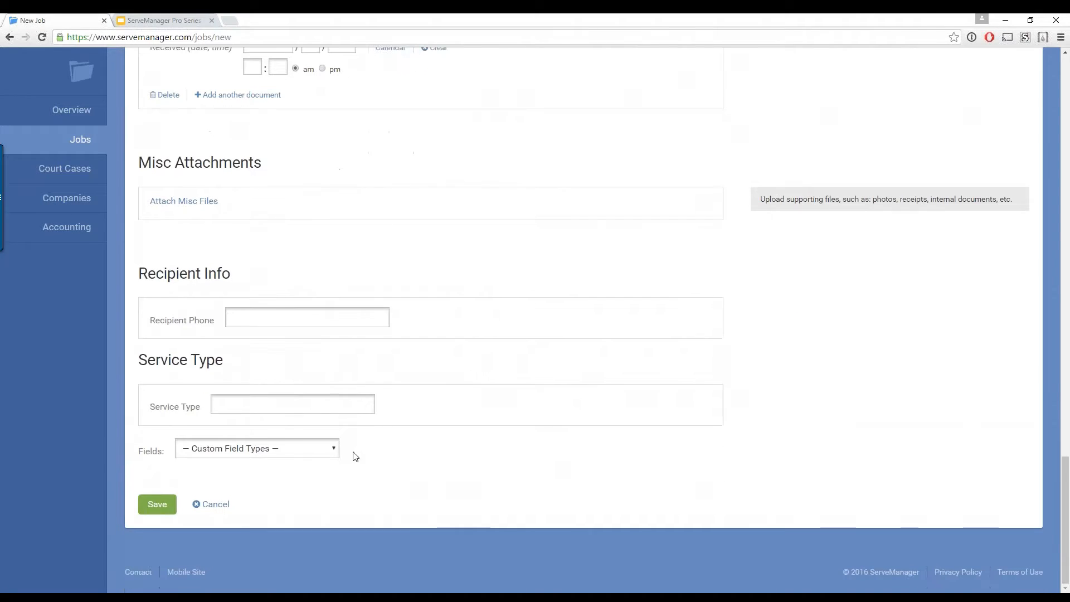
Step: Show the Photocopy custom field type on the new job form, review its fields, and return to the jobs list without saving
click(295, 456)
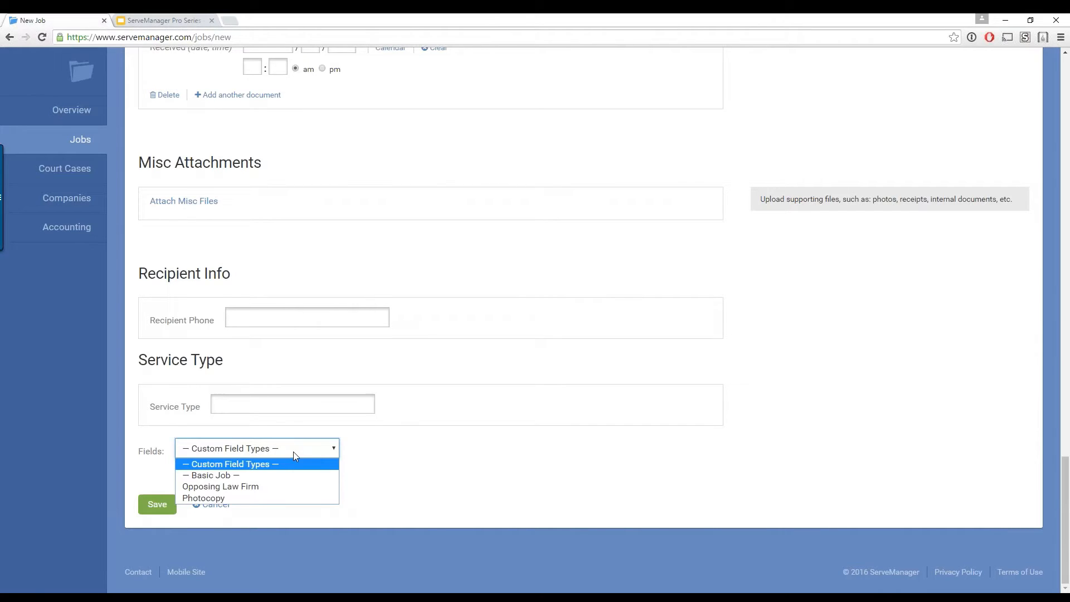
click(284, 498)
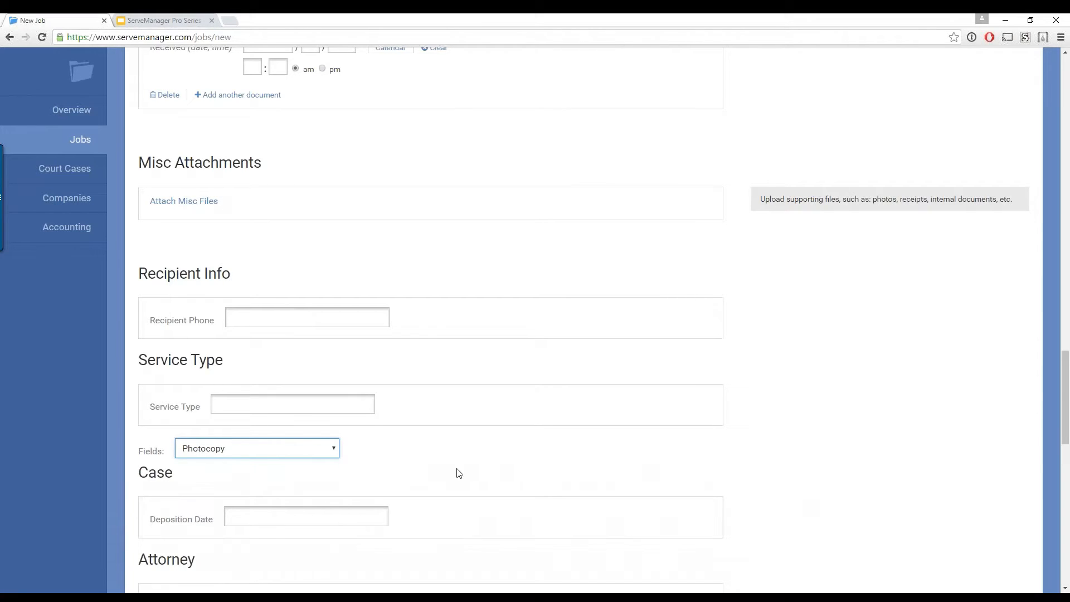
scroll(462, 473, down, 3)
scroll(461, 473, down, 3)
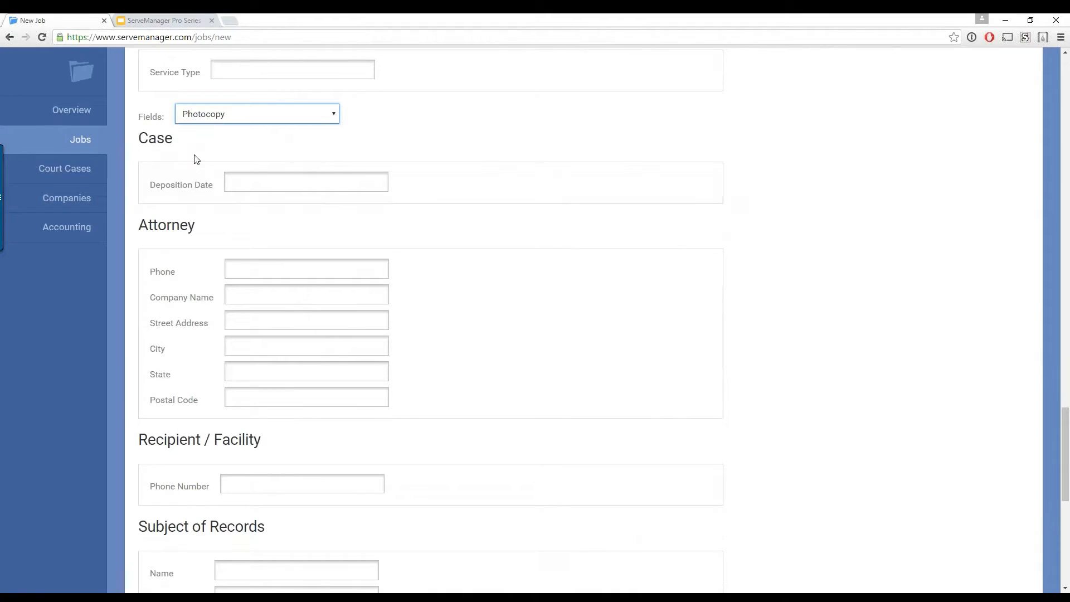
scroll(450, 276, down, 1)
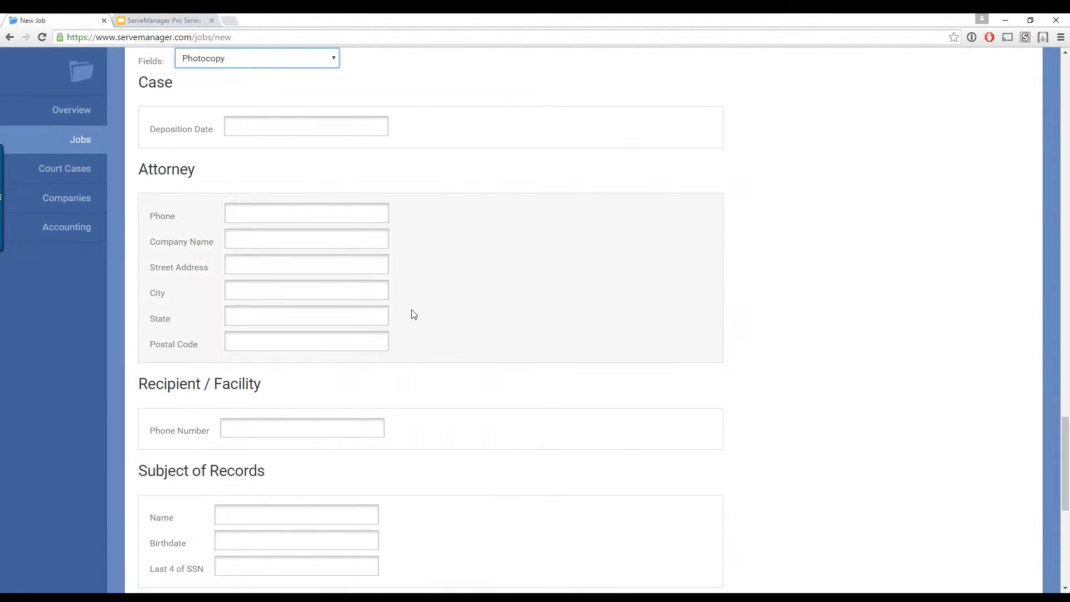
scroll(551, 384, down, 2)
scroll(552, 381, down, 3)
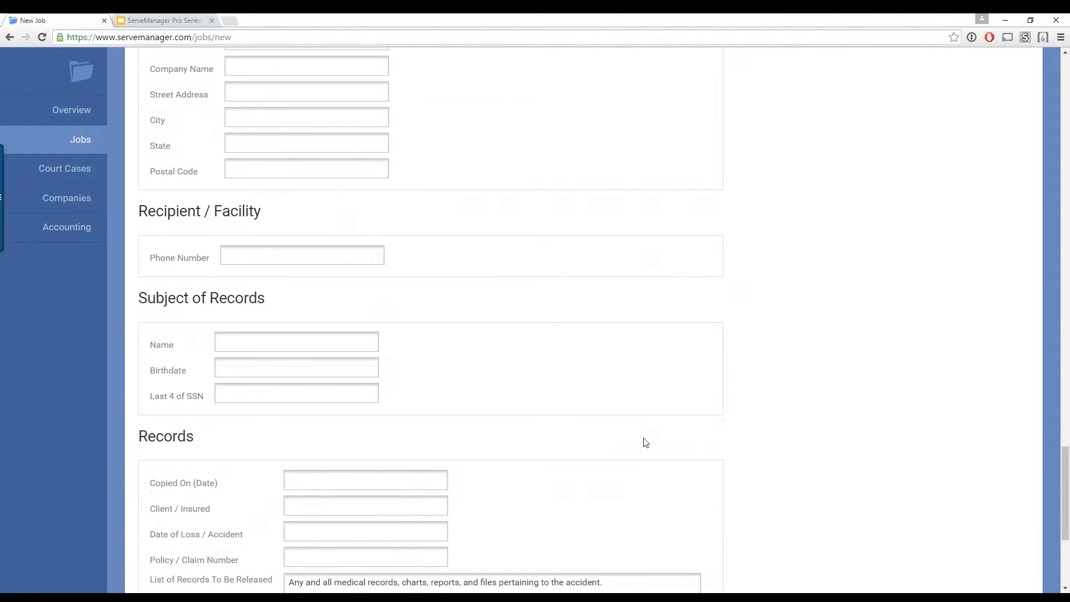
scroll(562, 401, up, 2)
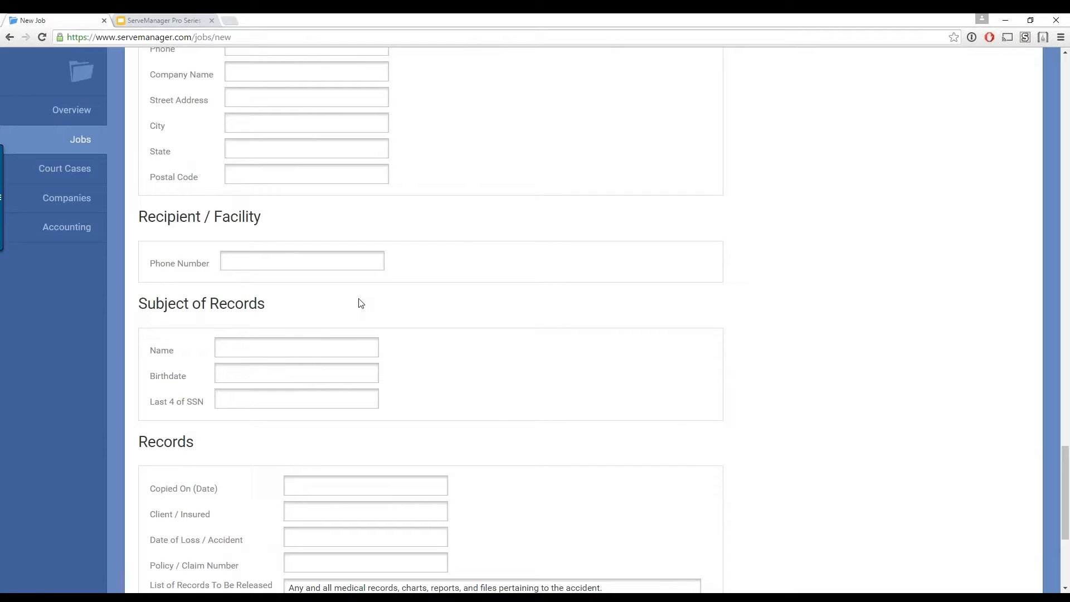
click(80, 144)
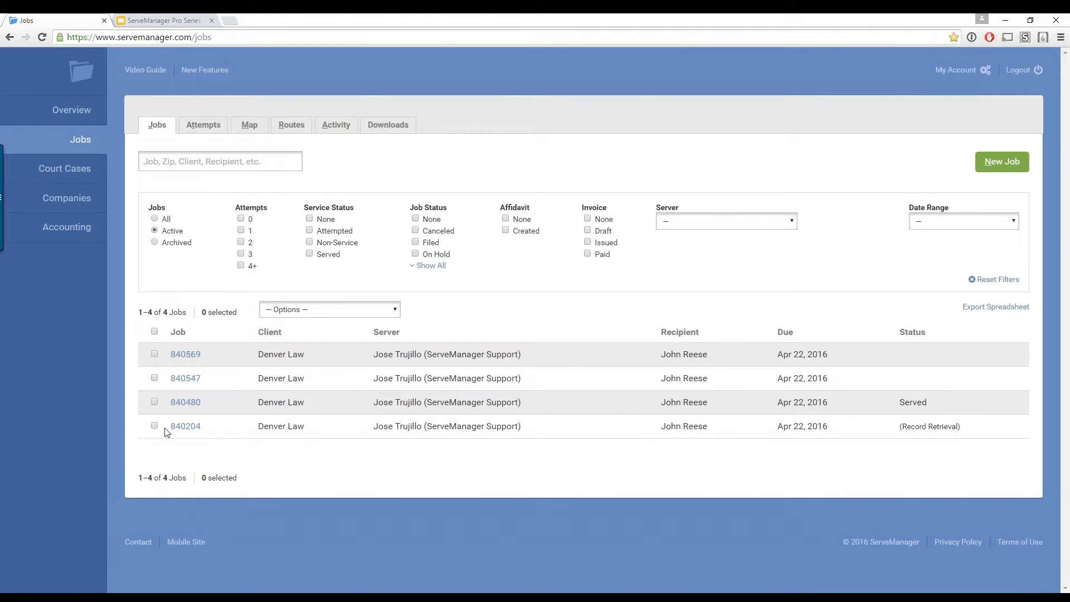
Step: Open the job with Record Retrieval status and review its Case, Attorney, Recipient / Facility, Subject of Records and Records details
click(182, 432)
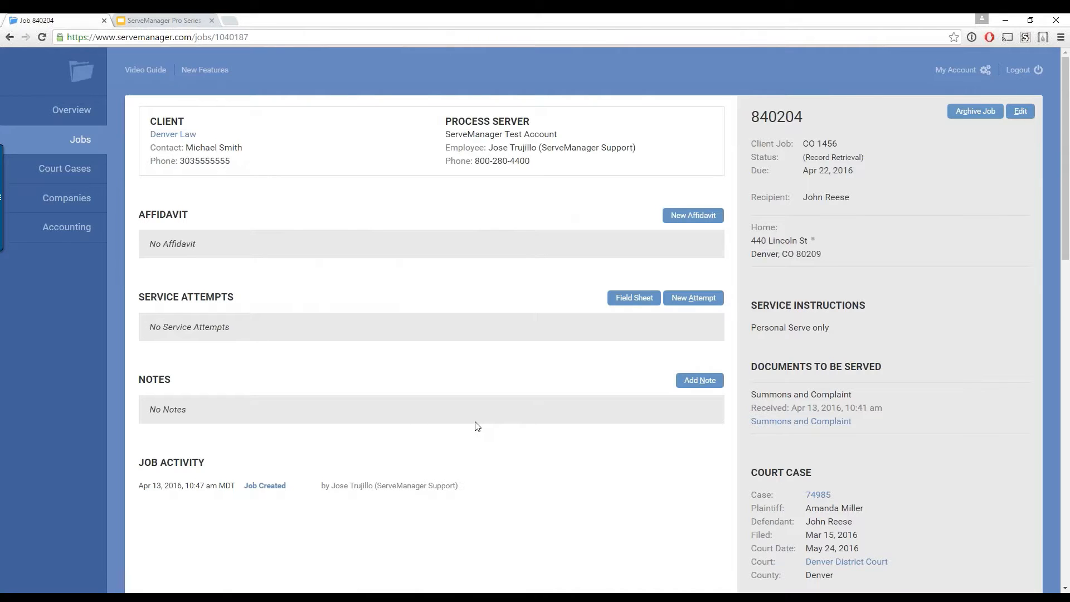
scroll(477, 426, down, 6)
scroll(477, 426, down, 1)
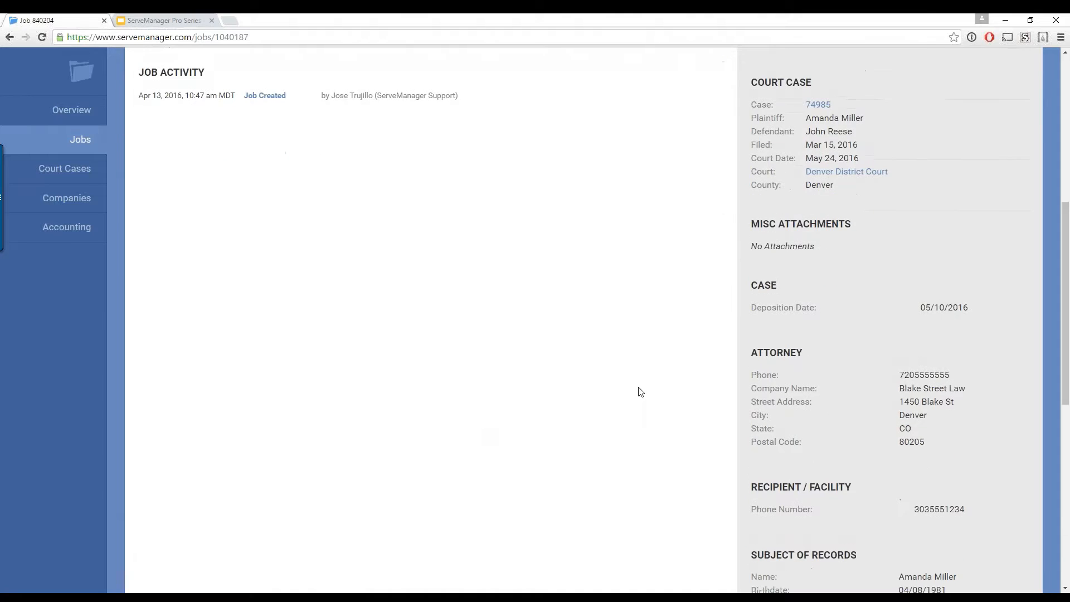
scroll(839, 306, down, 1)
scroll(839, 306, down, 3)
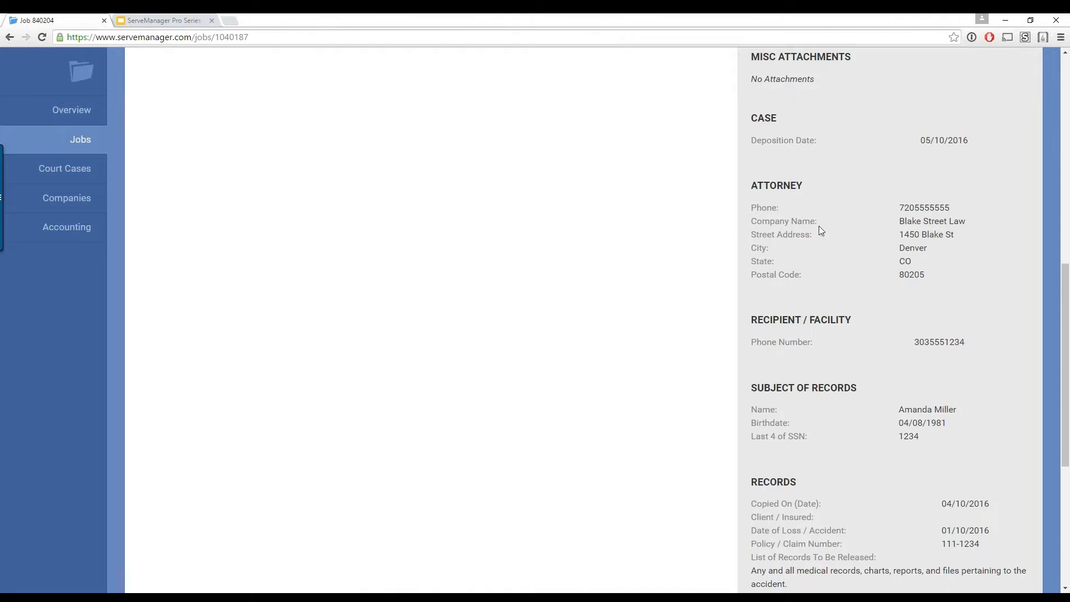
scroll(808, 245, down, 2)
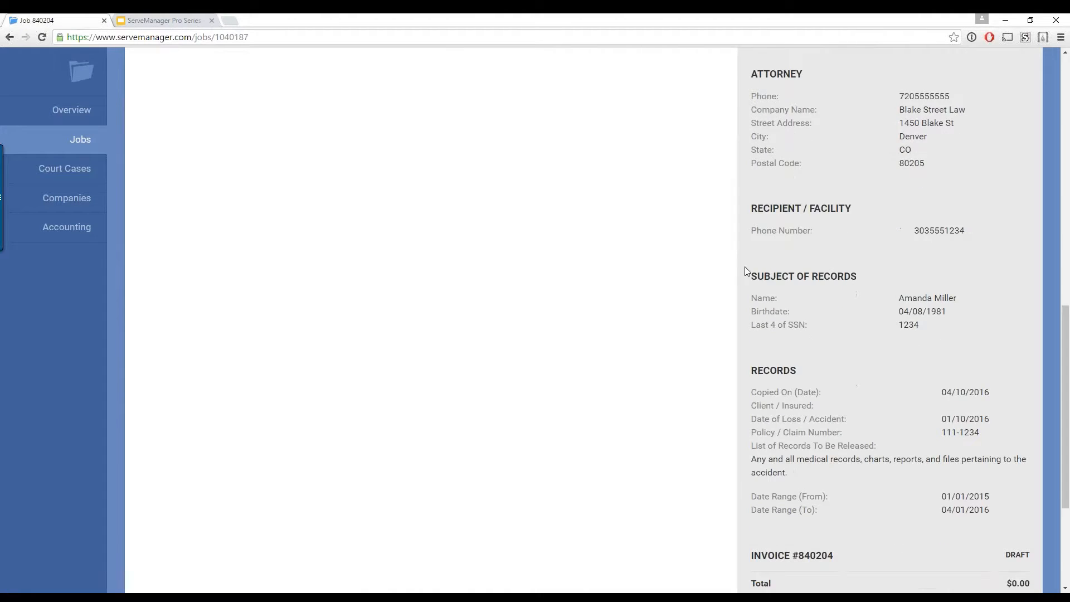
scroll(809, 262, down, 1)
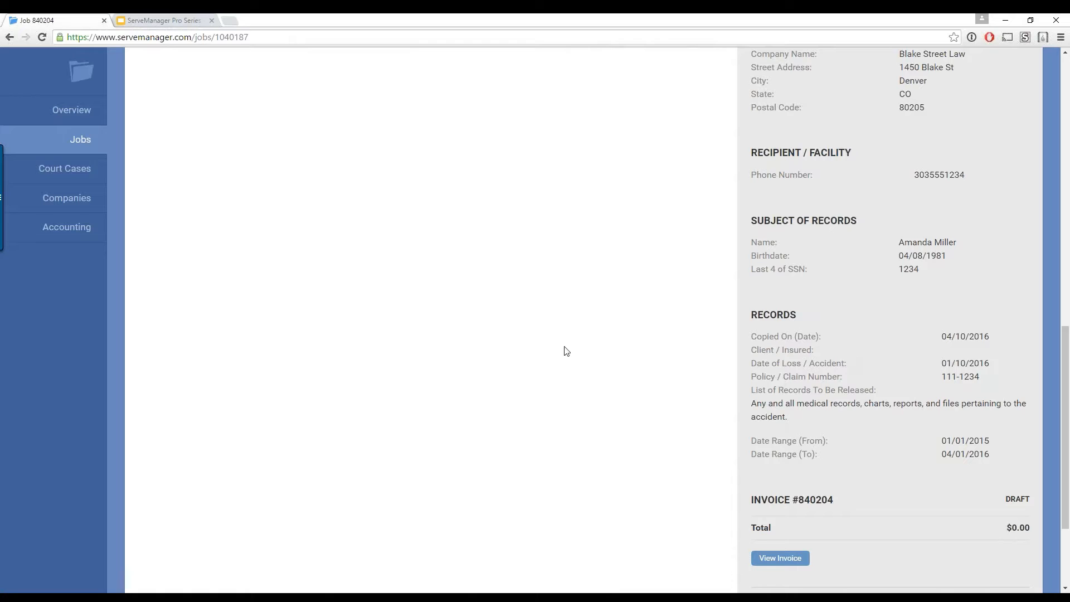
scroll(559, 346, up, 6)
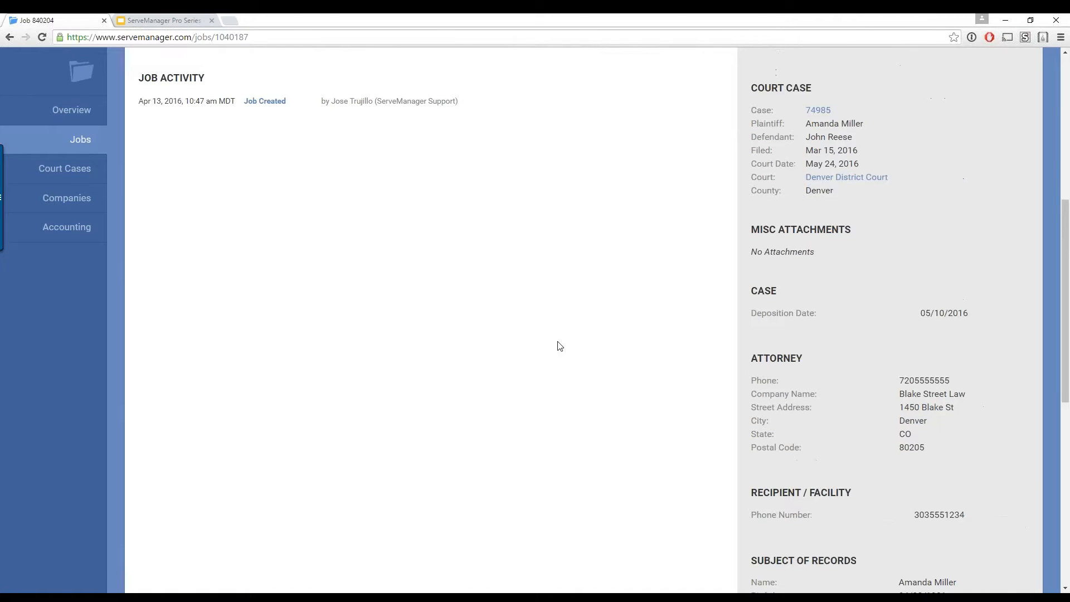
scroll(559, 346, up, 7)
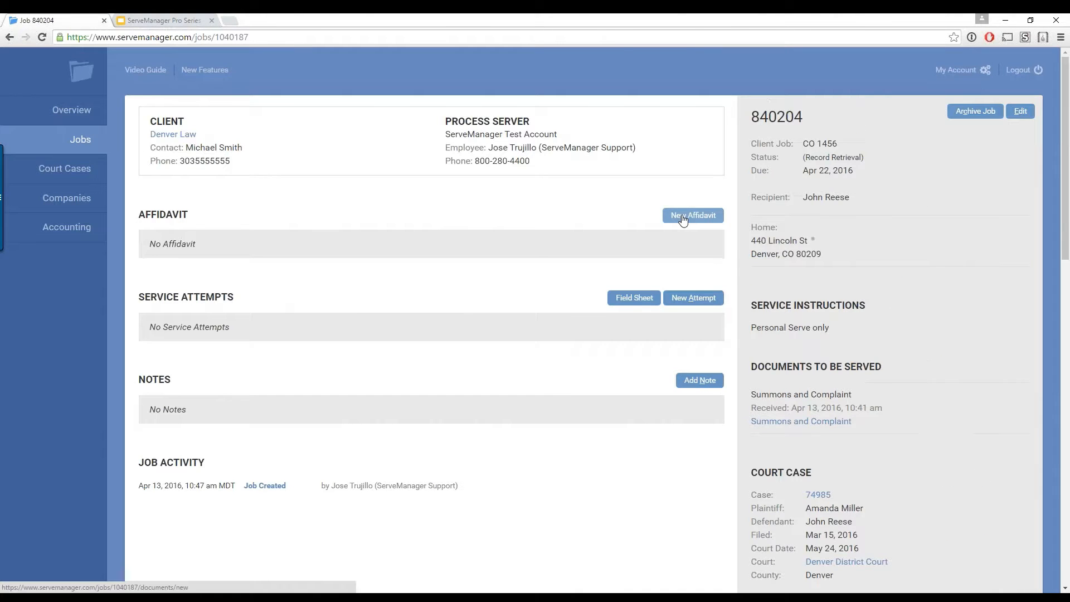
Step: Preview a new document for the Record Retrieval job with the Cover Letter - Records template, cancel it and return to the jobs list
click(683, 219)
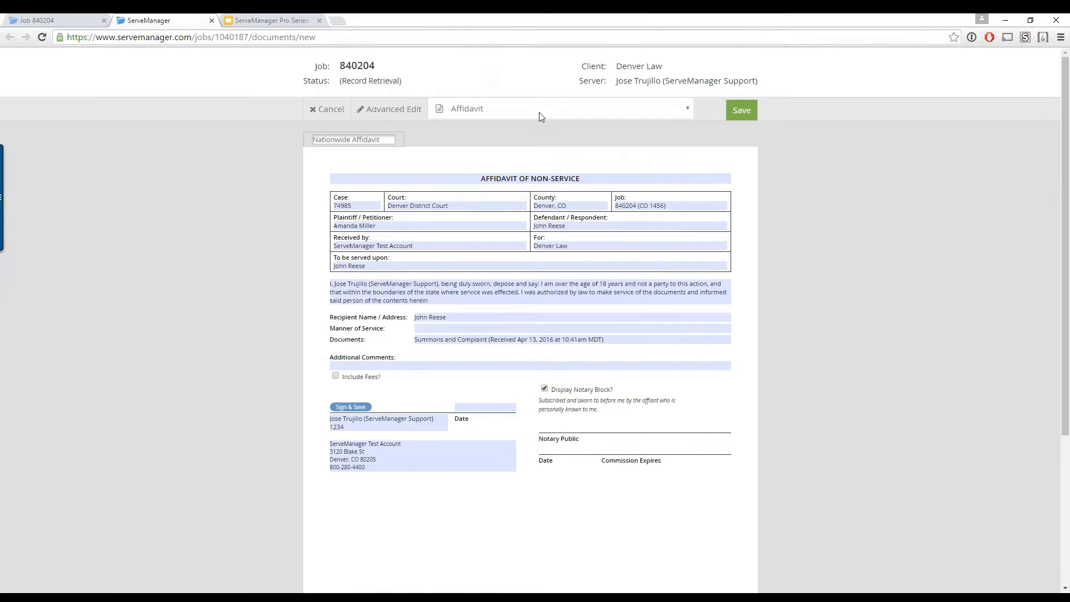
click(540, 112)
scroll(540, 139, up, 10)
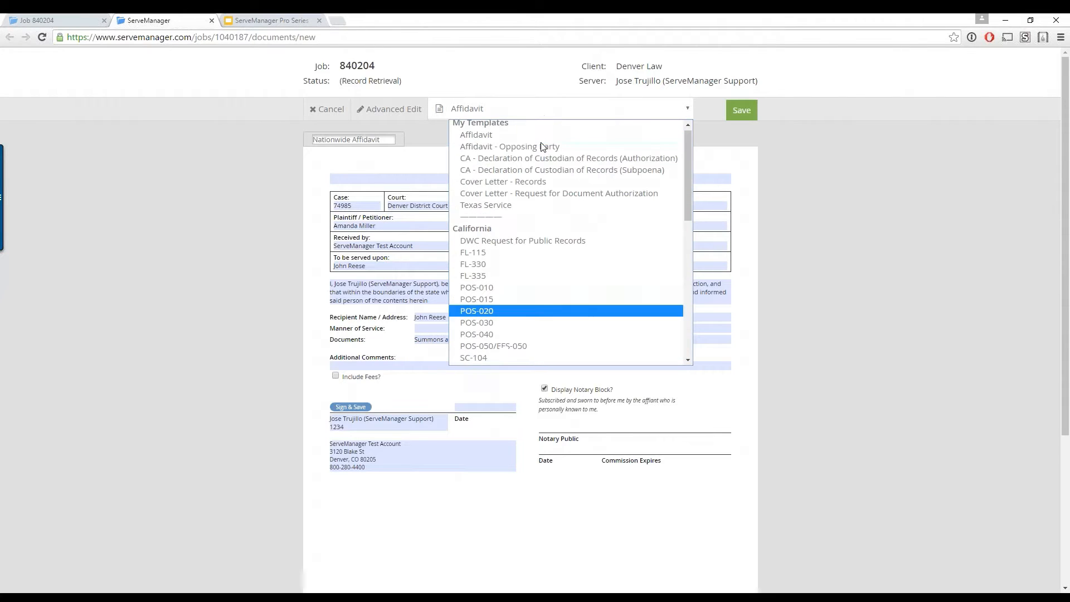
click(657, 191)
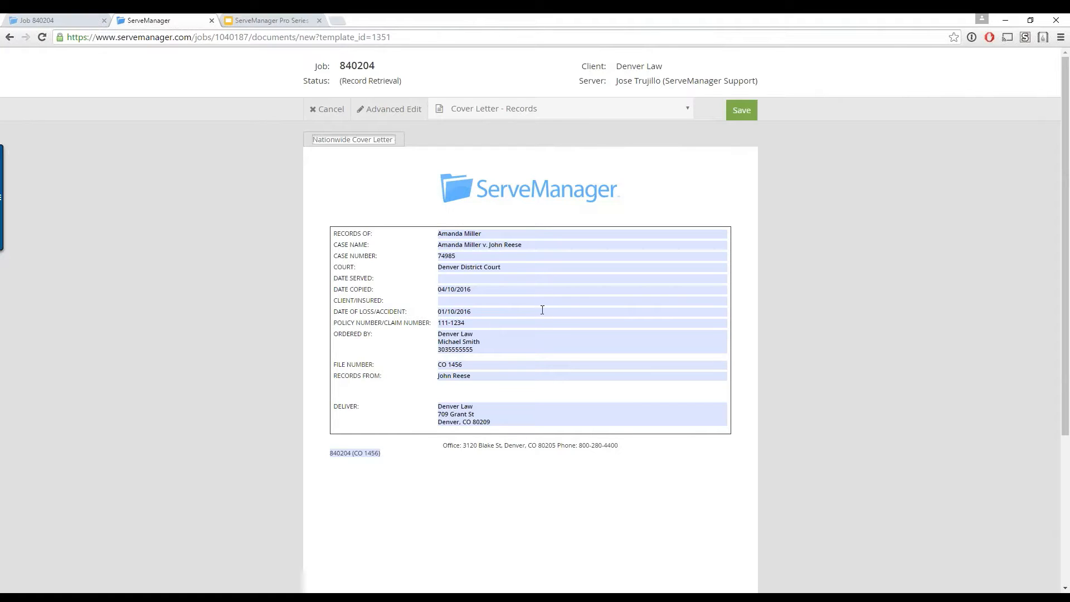
click(571, 115)
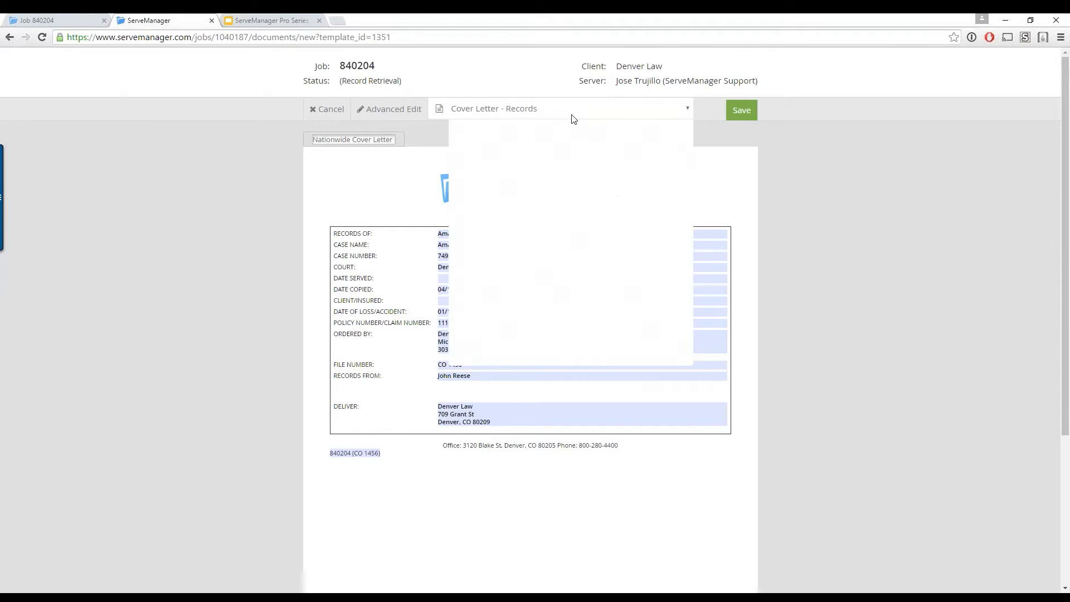
click(327, 109)
click(71, 150)
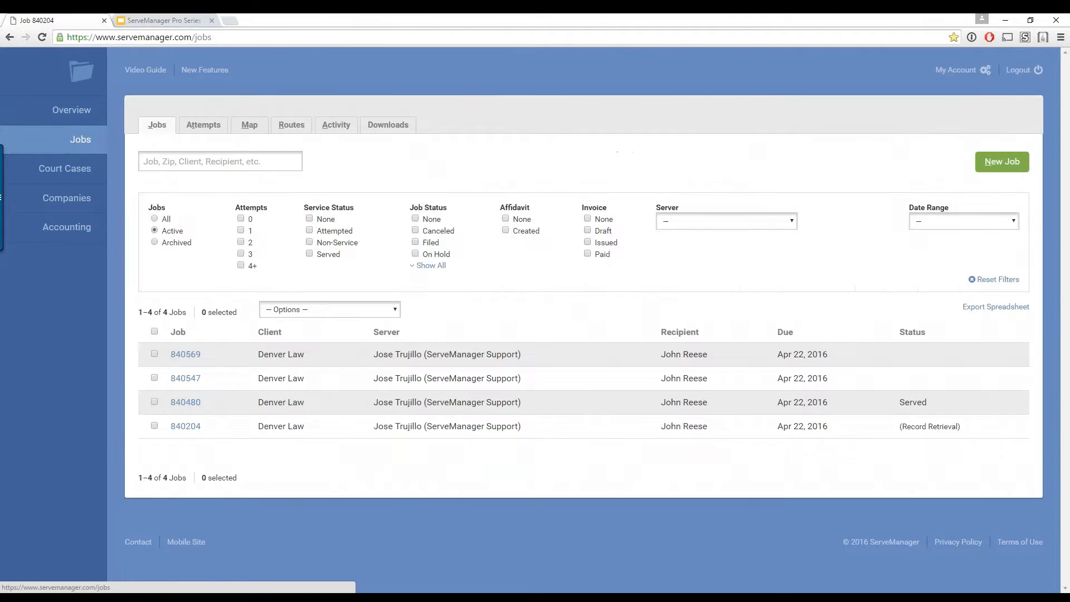
Step: Start a new job and set its custom field type to Opposing Law Firm
click(992, 174)
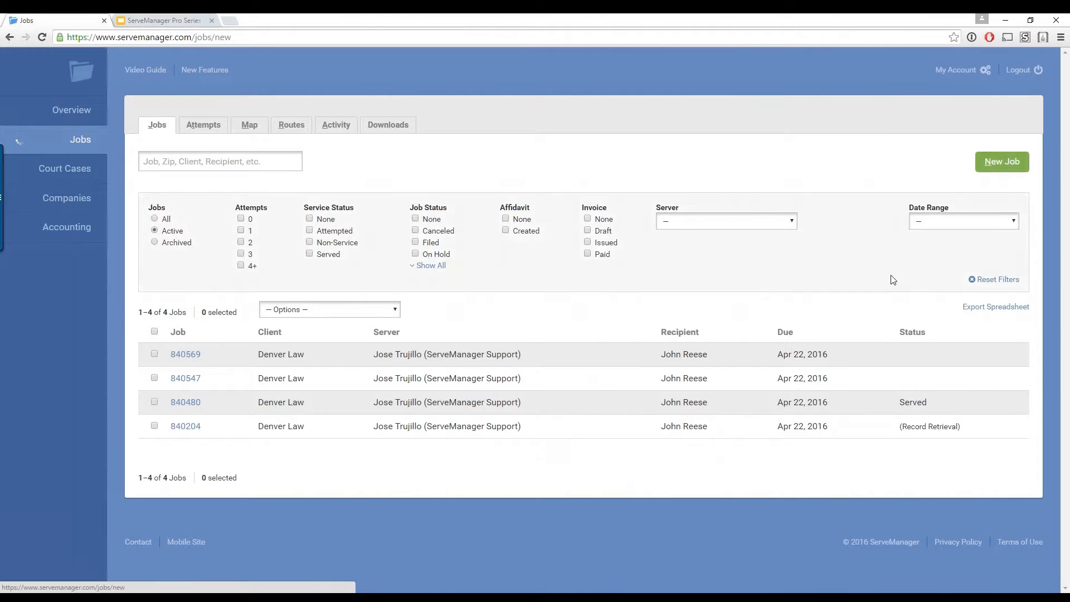
scroll(891, 279, down, 6)
scroll(716, 361, down, 20)
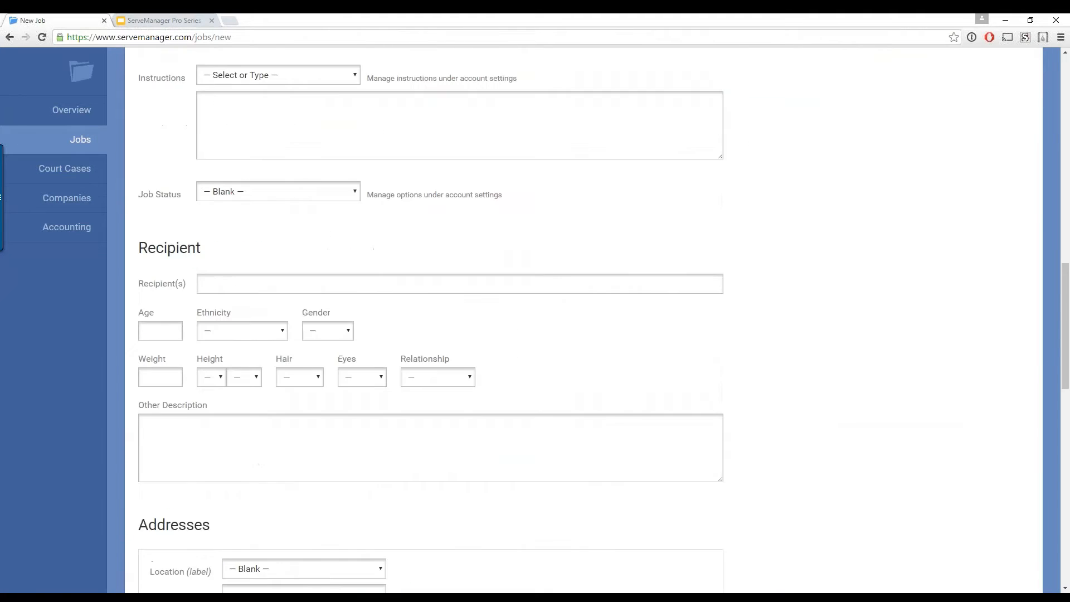
scroll(716, 362, down, 2)
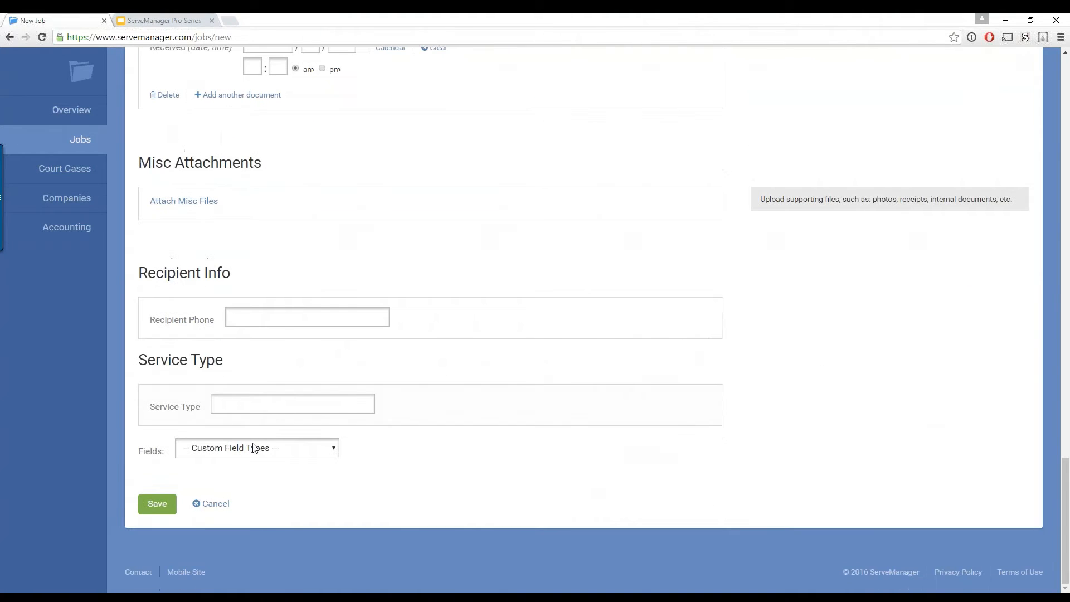
click(258, 447)
click(273, 486)
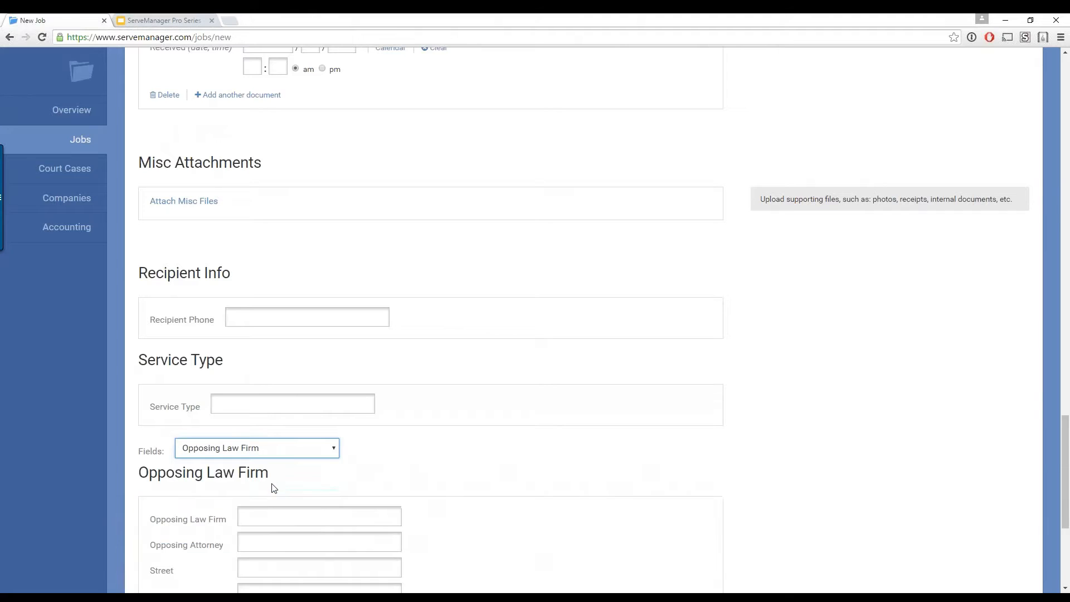
Step: Review the Opposing Law Firm custom fields on the new job form, then return to the jobs list without saving
scroll(823, 464, down, 1)
scroll(823, 464, down, 2)
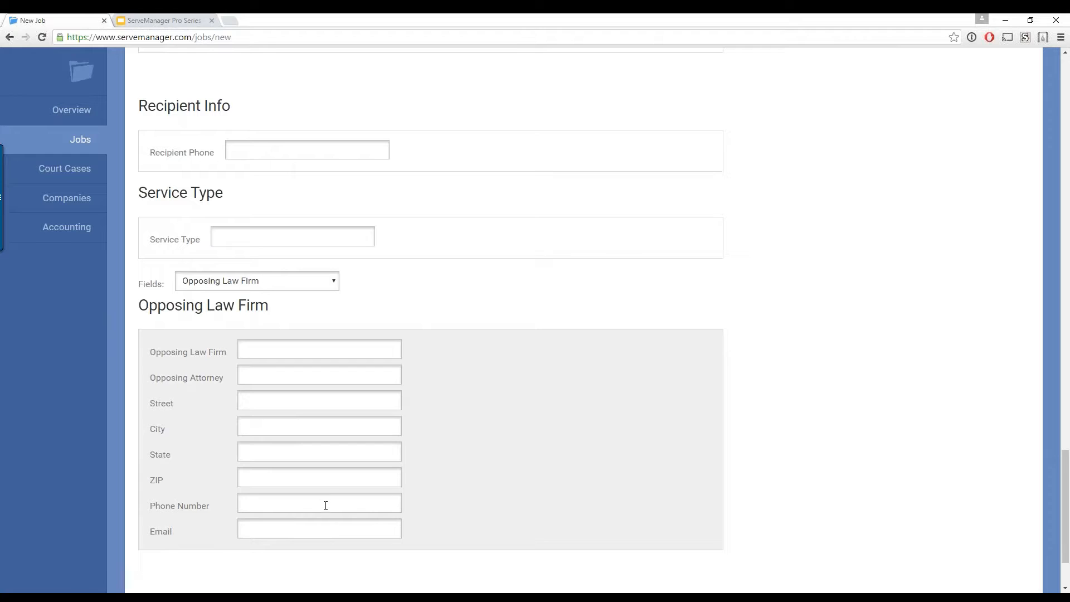
scroll(328, 529, down, 1)
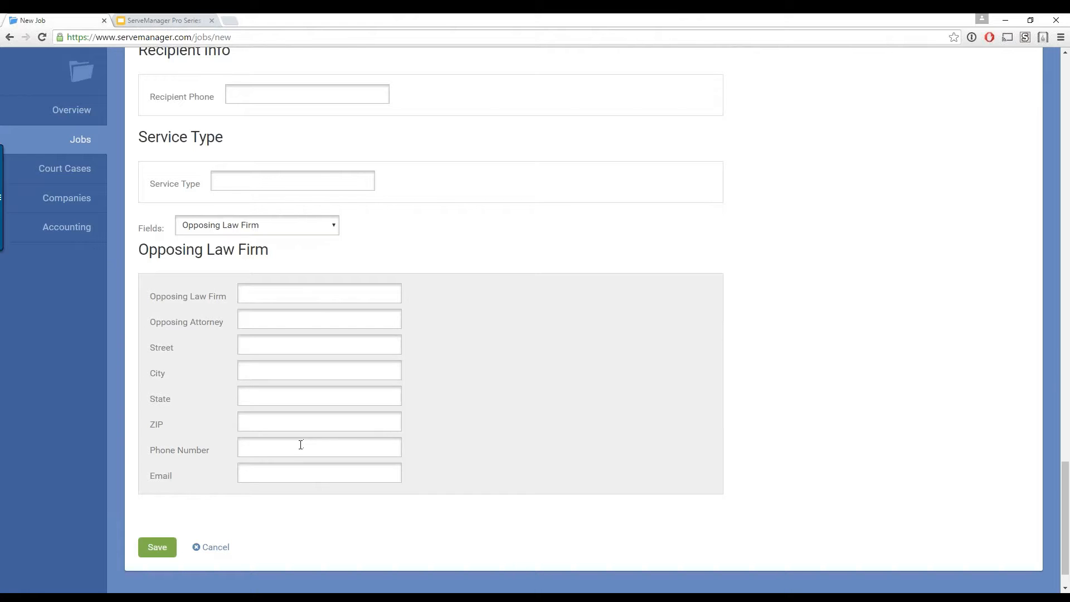
click(89, 142)
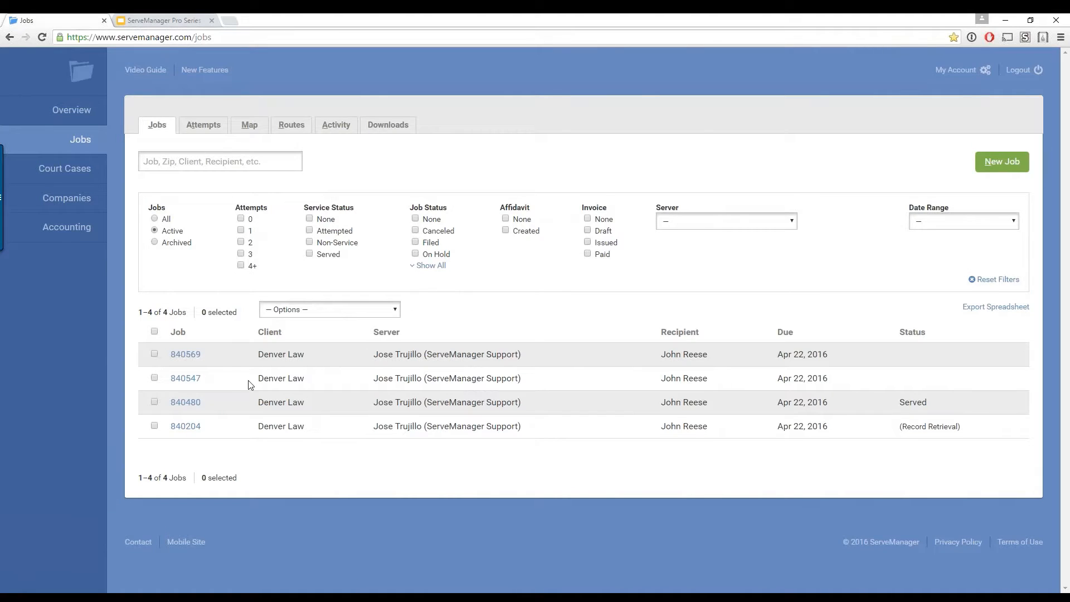
Step: Open the second job in the list and review its Court Case and Opposing Law Firm details
click(185, 379)
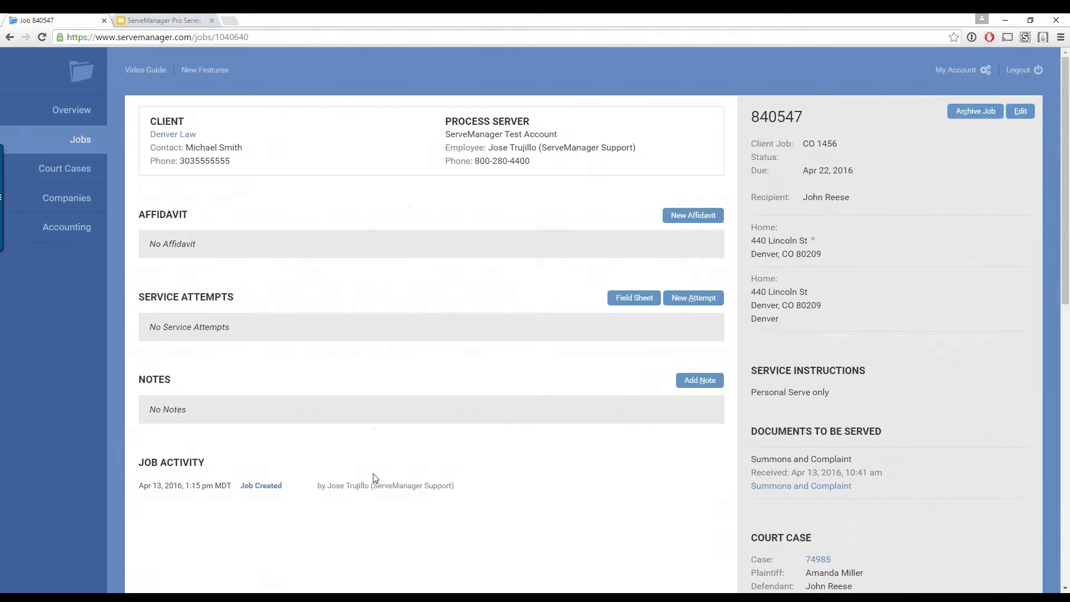
scroll(372, 473, down, 3)
scroll(375, 478, down, 6)
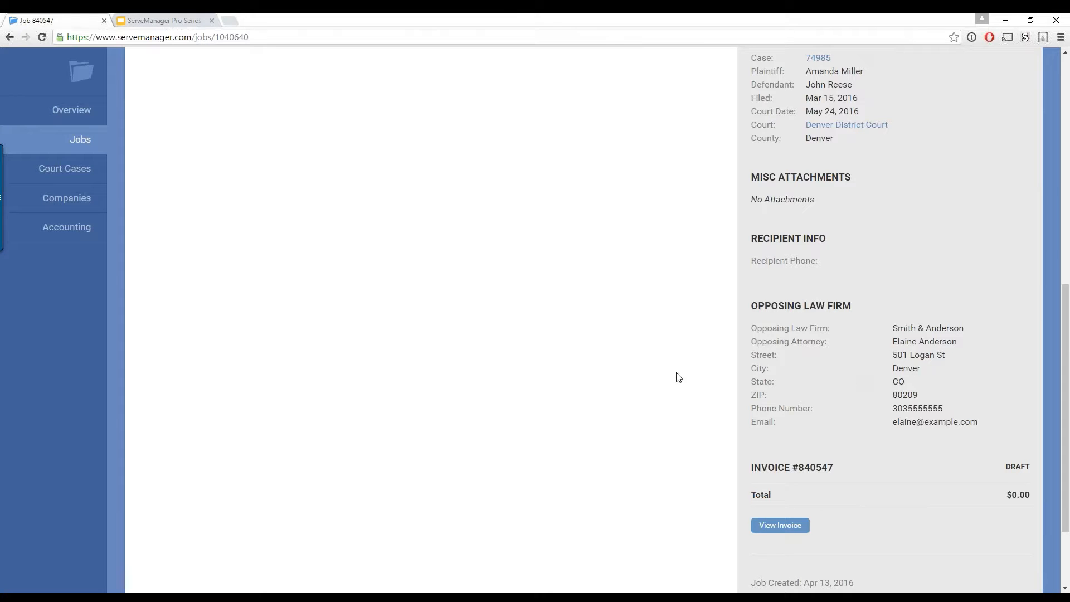
scroll(676, 375, up, 9)
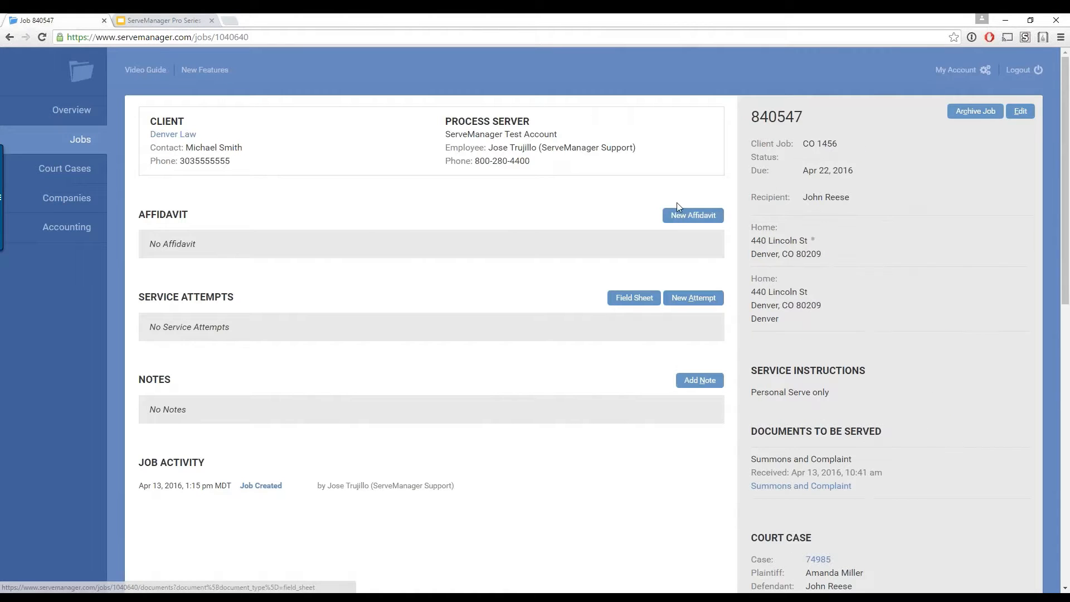
Step: Preview a new affidavit for the job with the Affidavit - Opposing Party template, cancel it and return to the jobs list
click(694, 221)
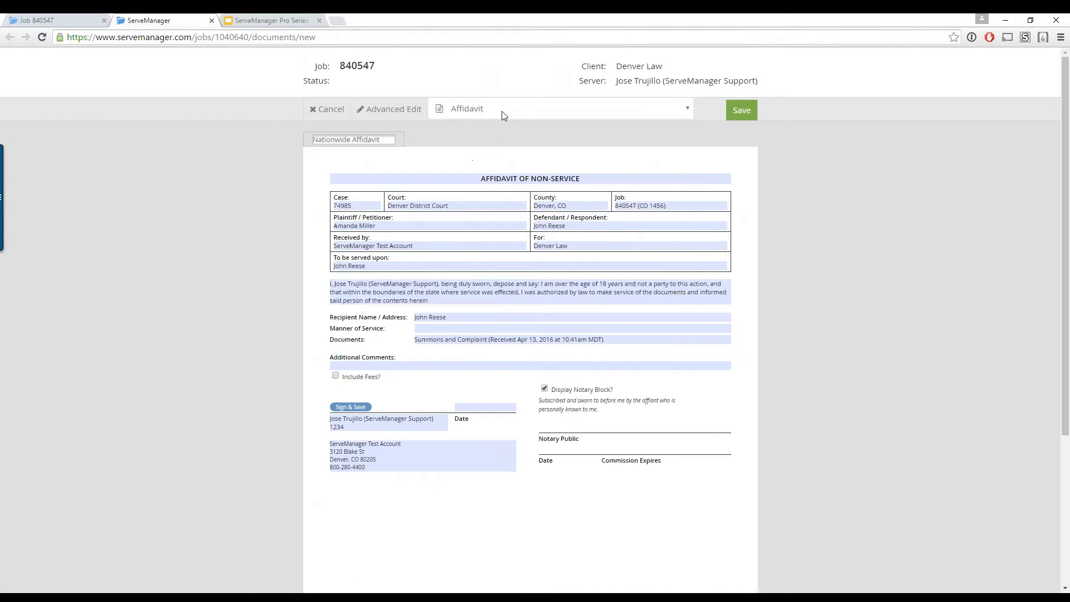
click(503, 115)
scroll(552, 162, up, 10)
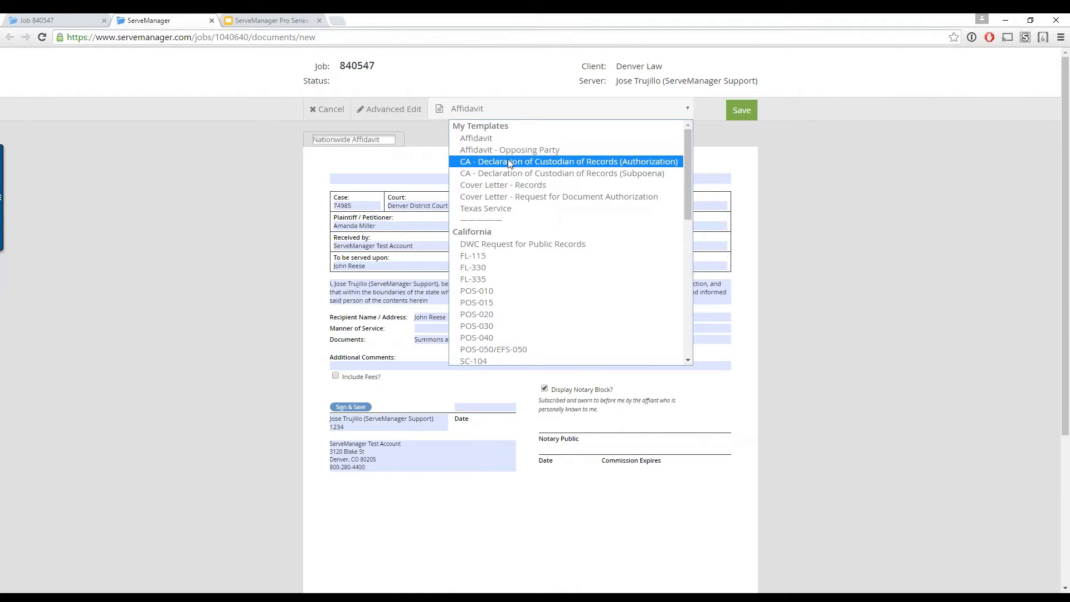
click(325, 154)
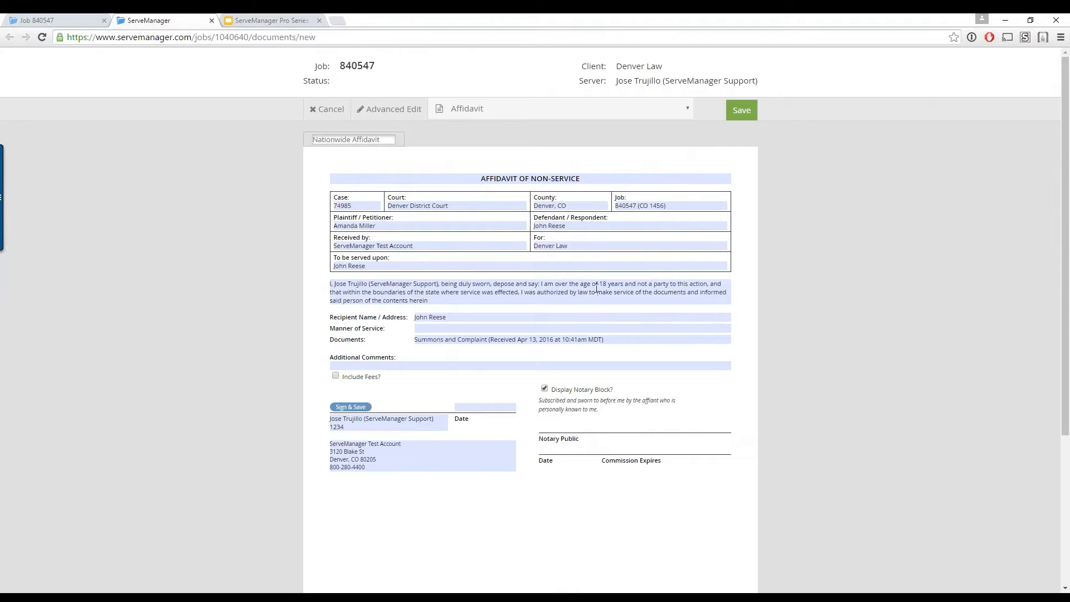
click(510, 114)
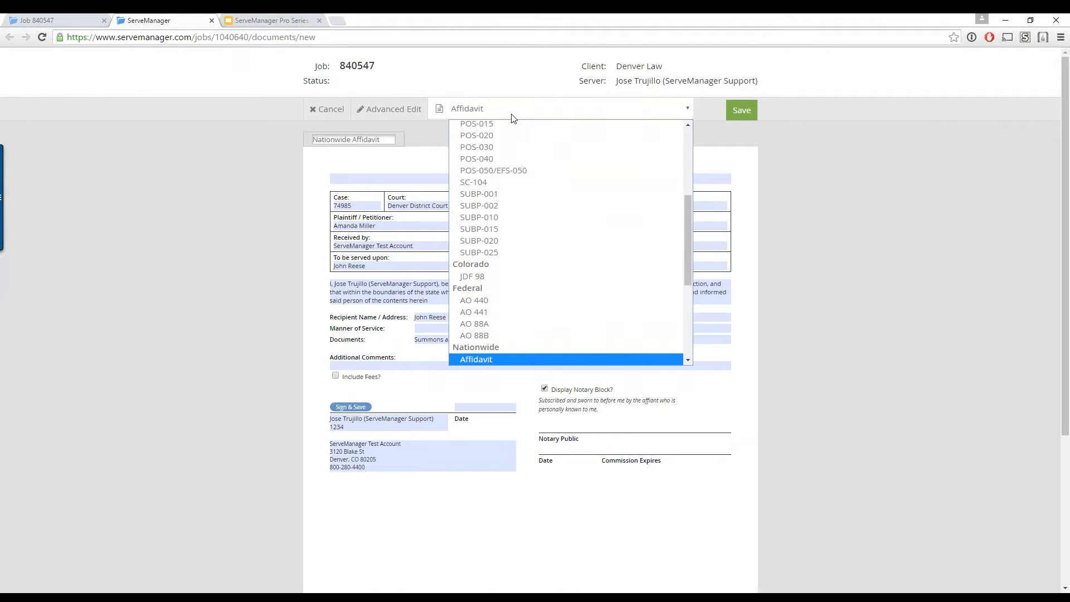
scroll(517, 155, up, 3)
click(525, 150)
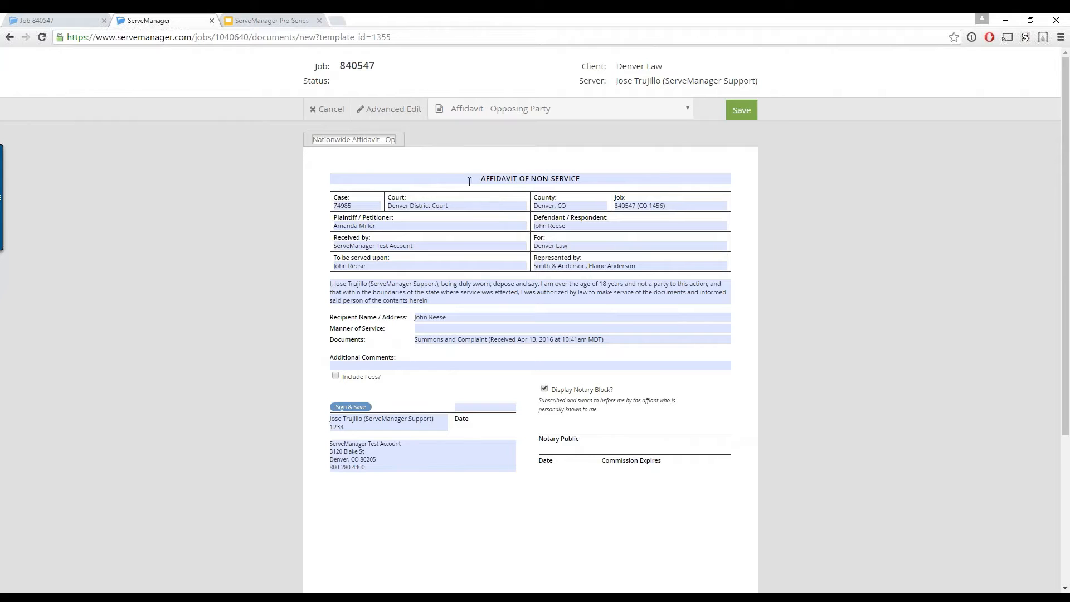
click(326, 108)
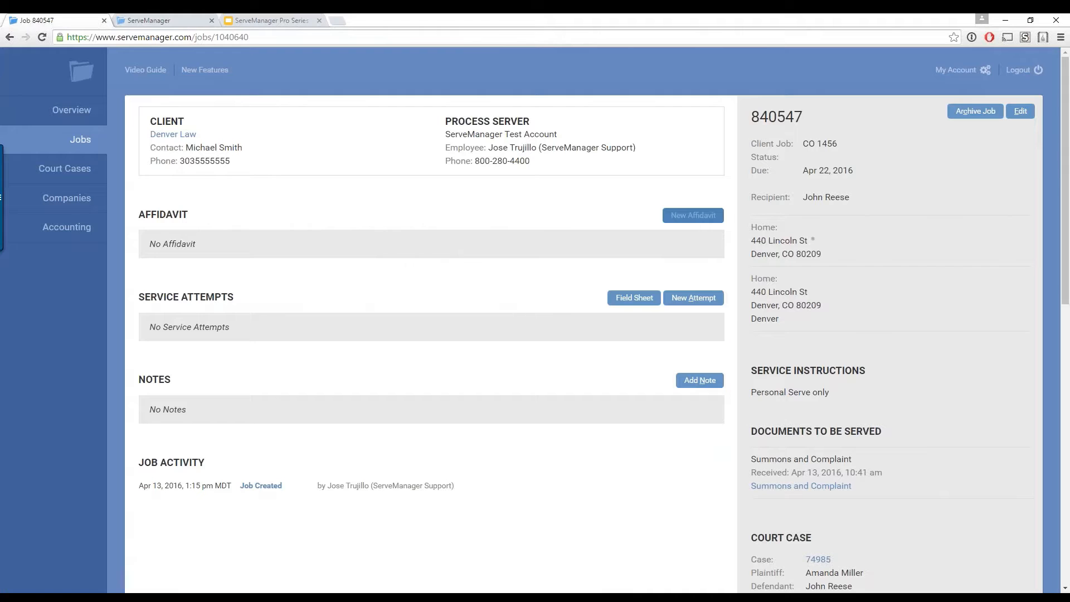
click(9, 37)
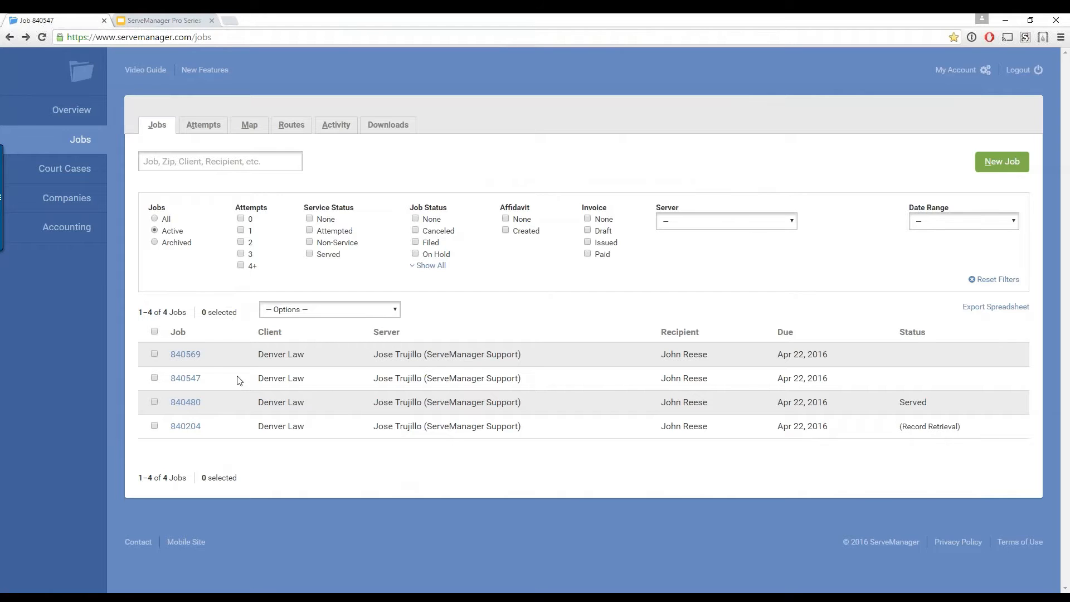
Step: Open the first job in the list and review its Court Case and Service Type details
click(194, 359)
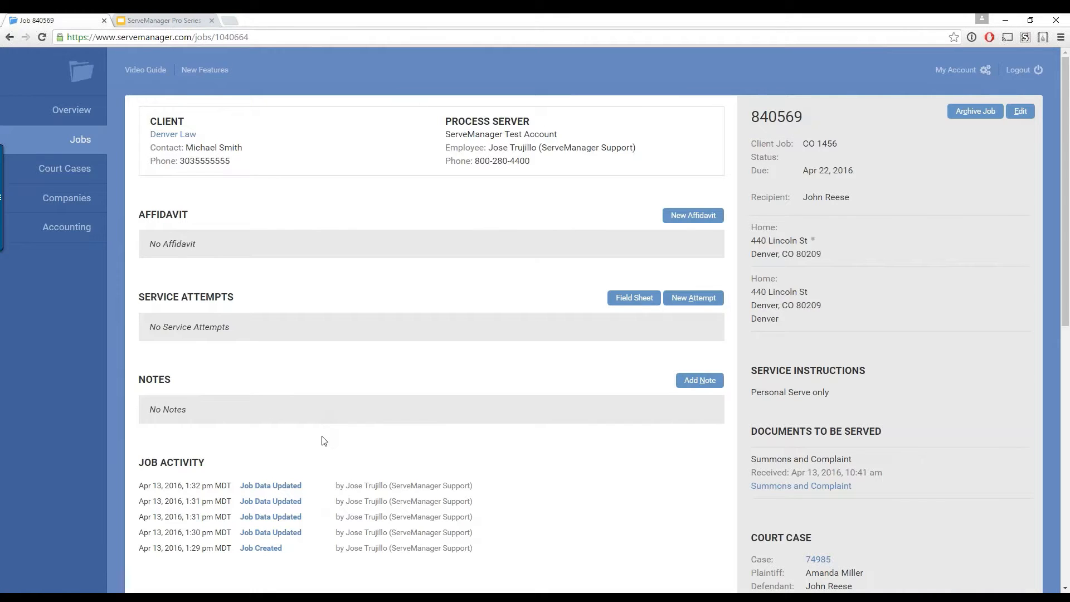
scroll(324, 442, down, 5)
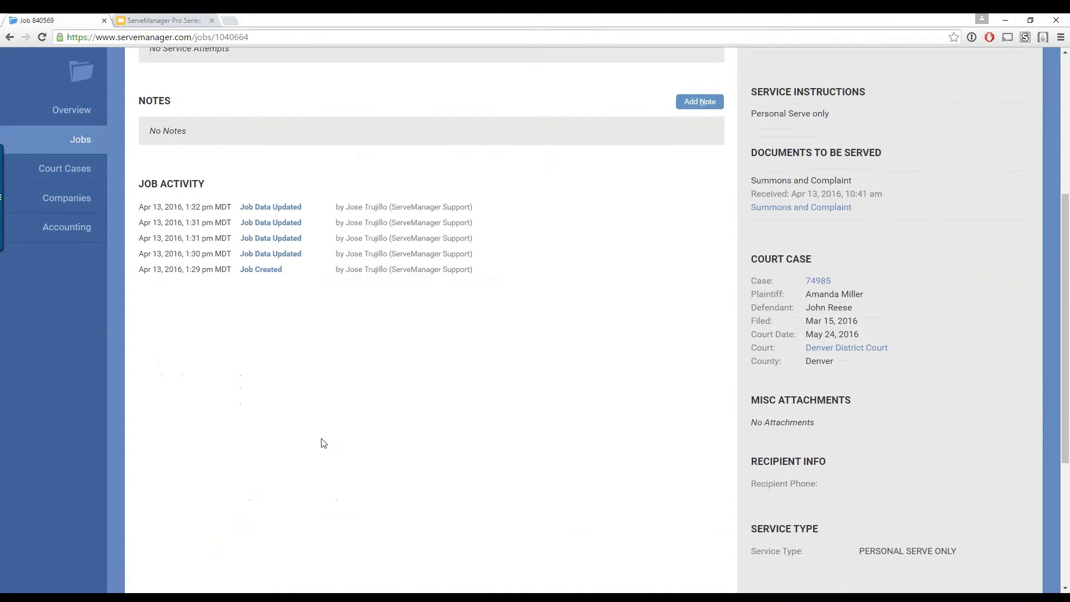
scroll(323, 443, down, 2)
scroll(324, 443, up, 3)
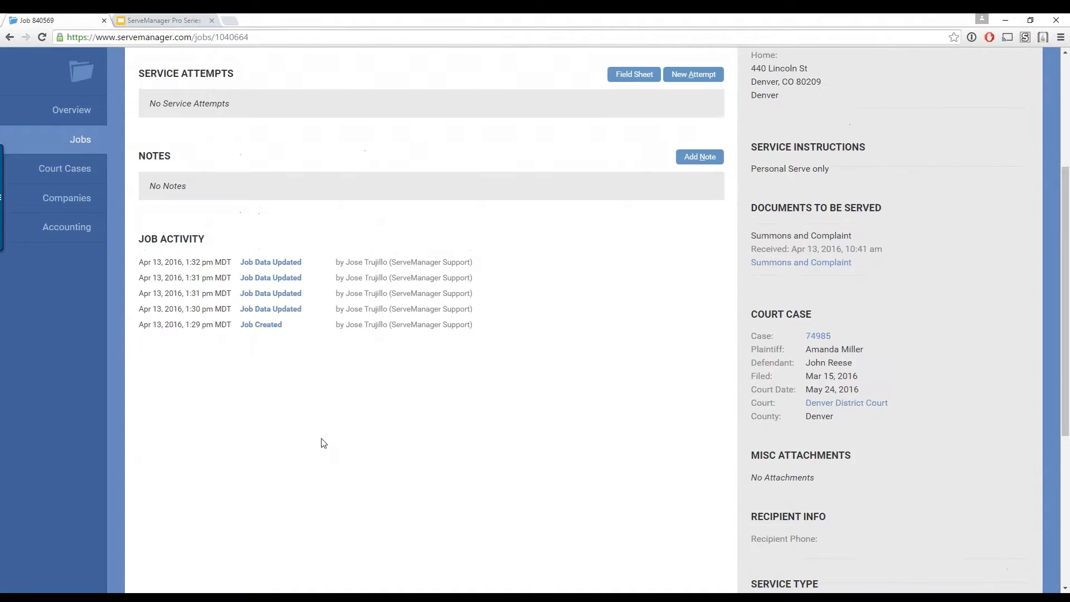
scroll(324, 443, down, 4)
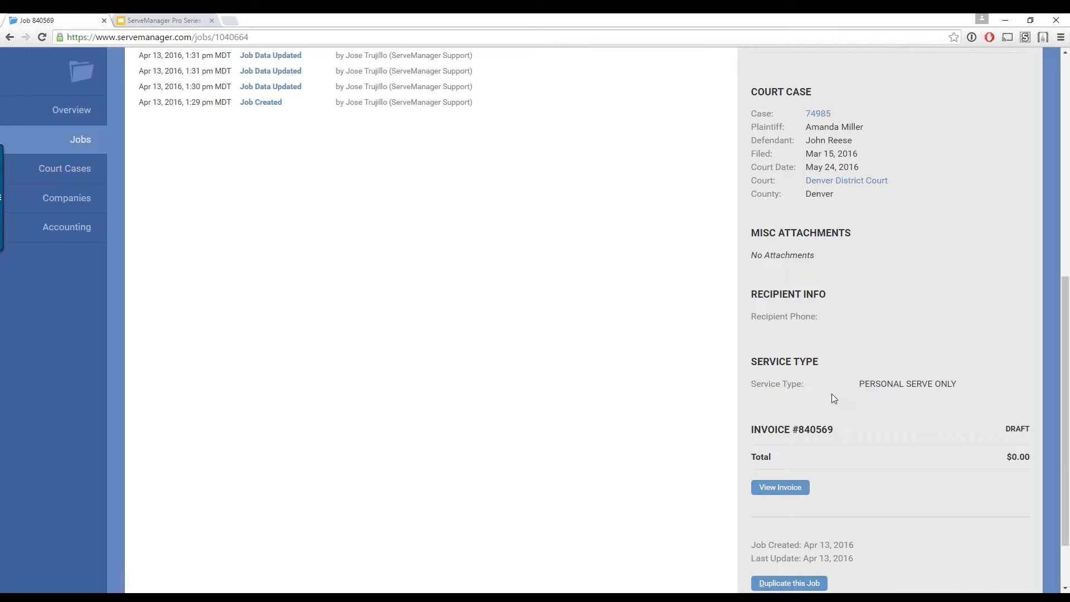
scroll(831, 393, up, 8)
Step: Start a new job, show the empty Service Type field on its form, and return to the jobs list without saving
click(81, 140)
click(986, 157)
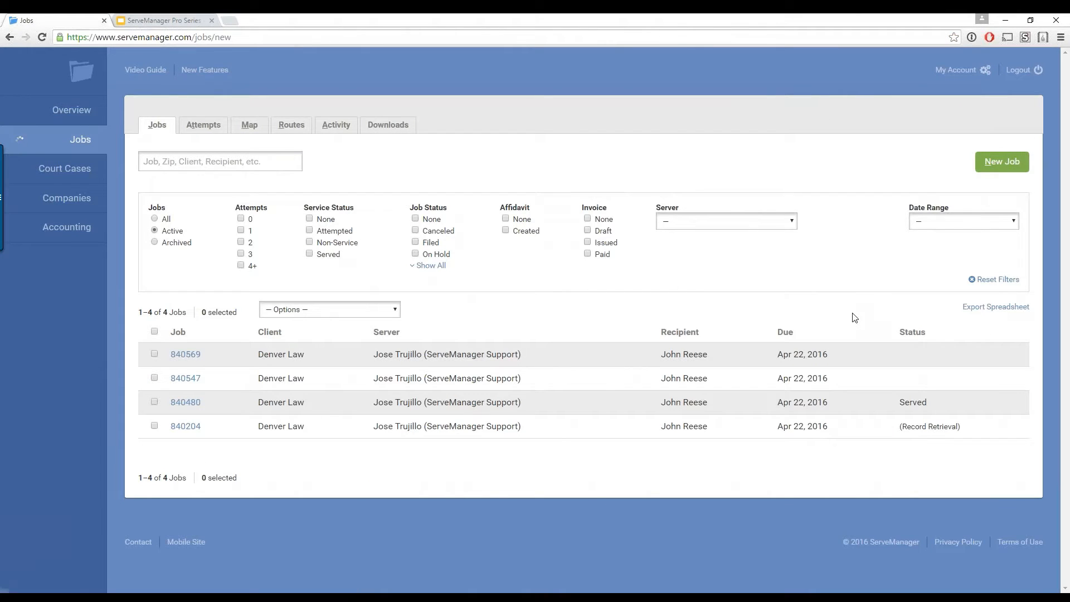
scroll(805, 325, down, 5)
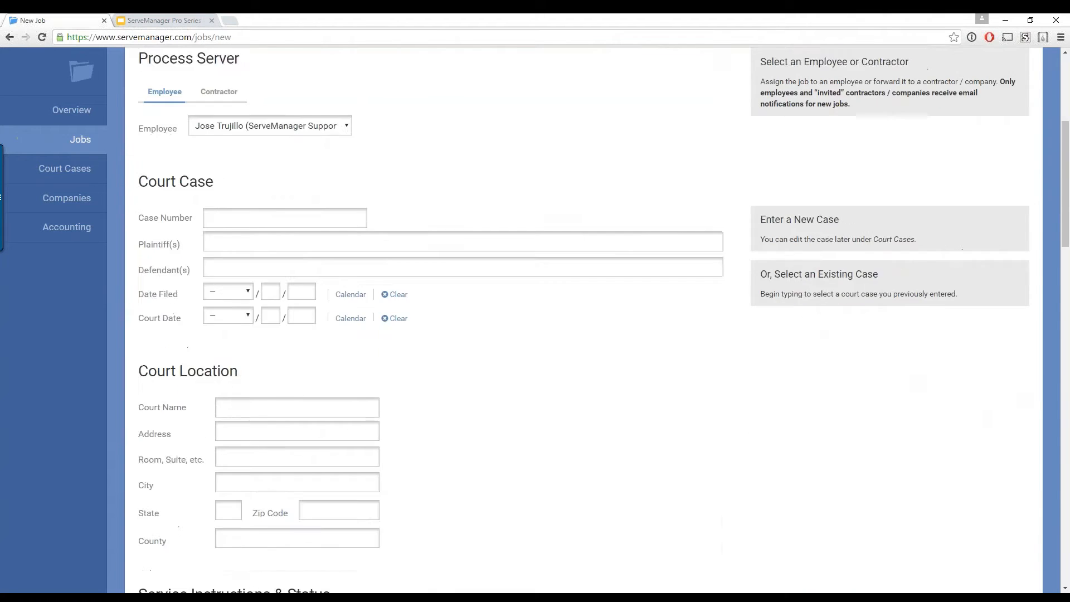
scroll(800, 330, down, 15)
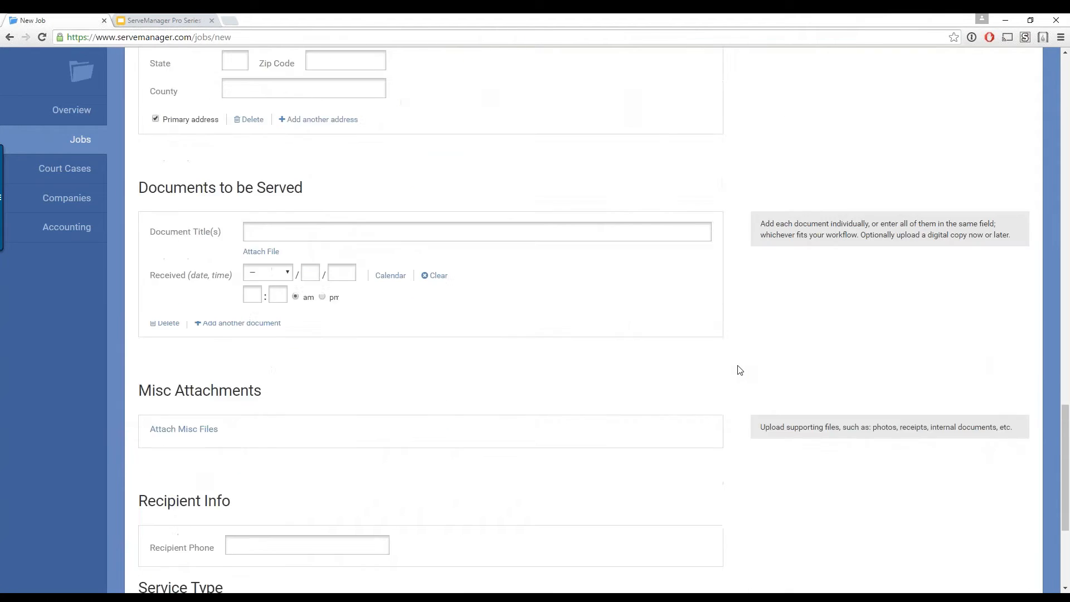
scroll(740, 370, down, 4)
click(282, 409)
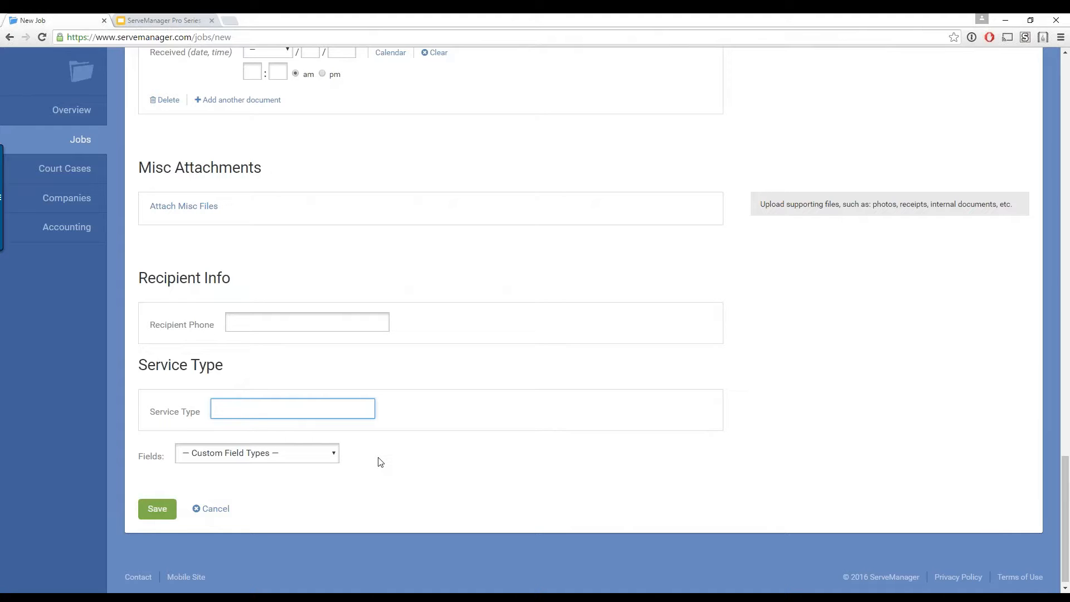
click(82, 140)
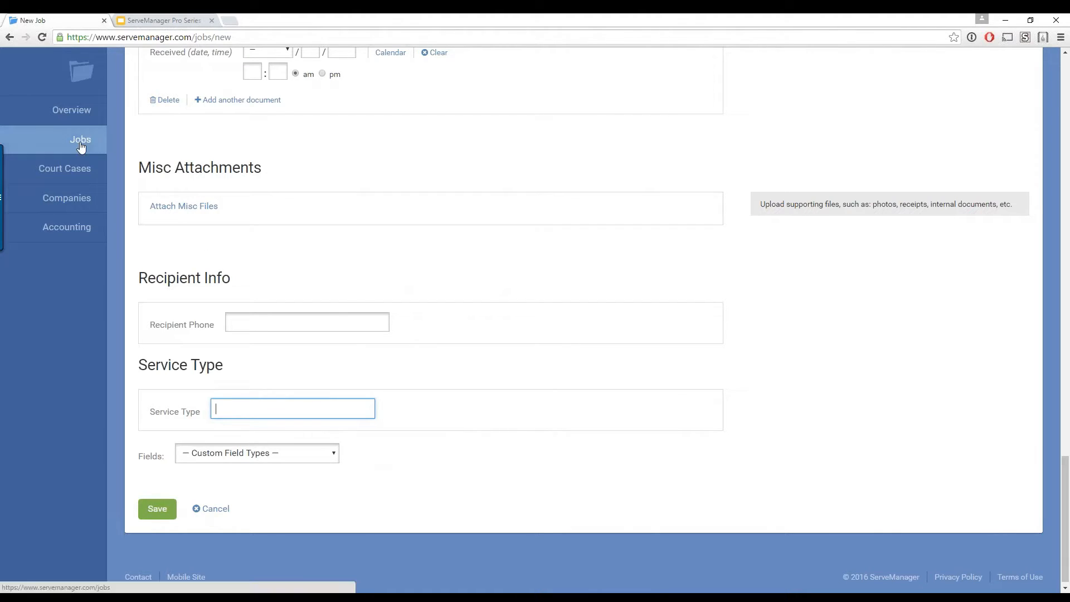
Step: Reopen the first job, check its Service Type, then view its field sheet and close it
click(185, 355)
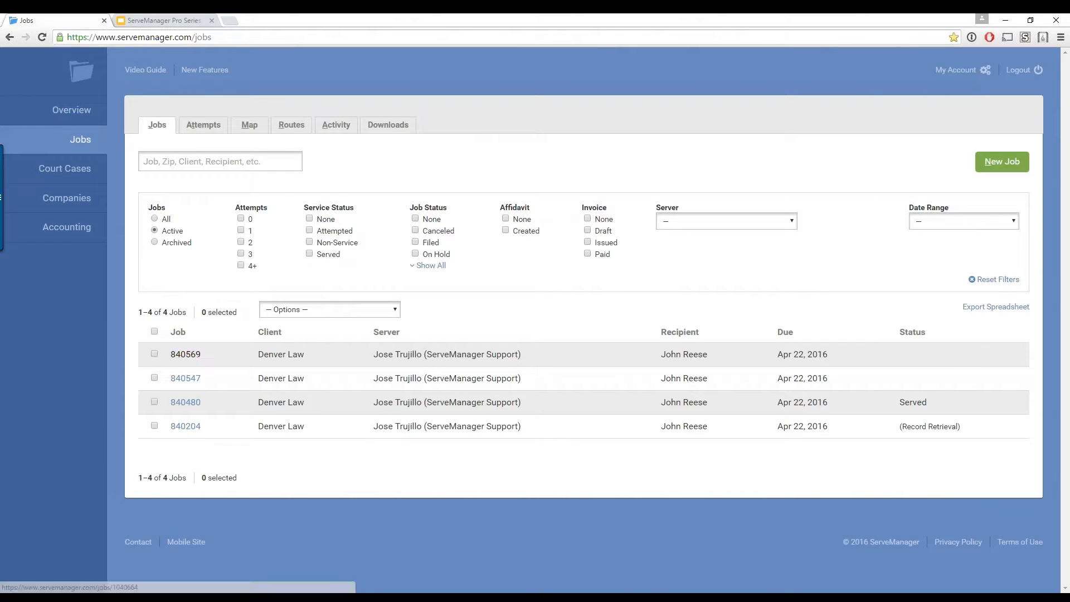
scroll(536, 411, down, 8)
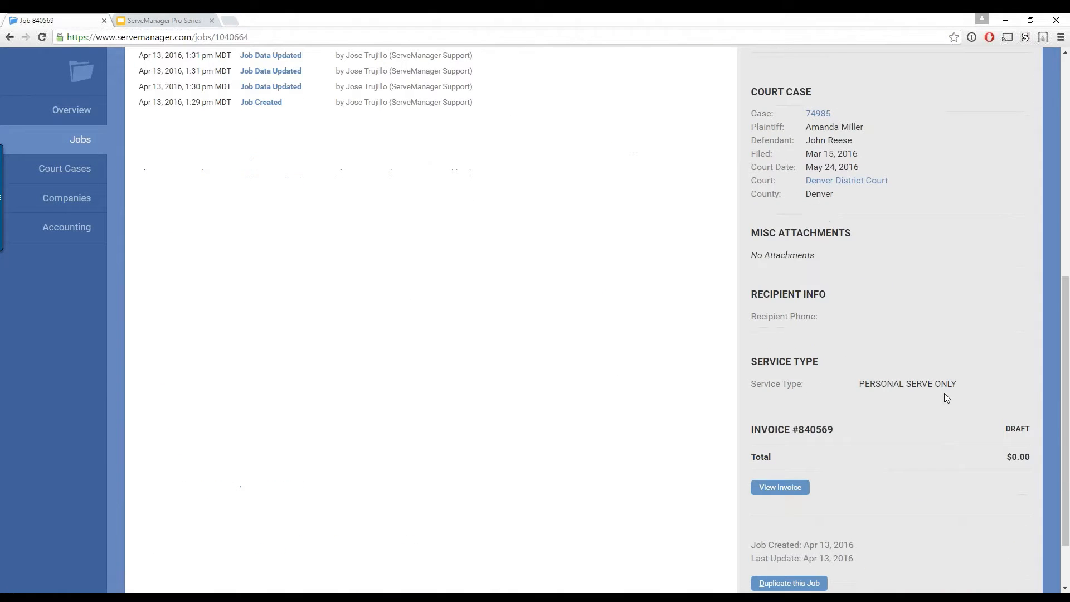
scroll(713, 410, up, 5)
scroll(712, 412, up, 3)
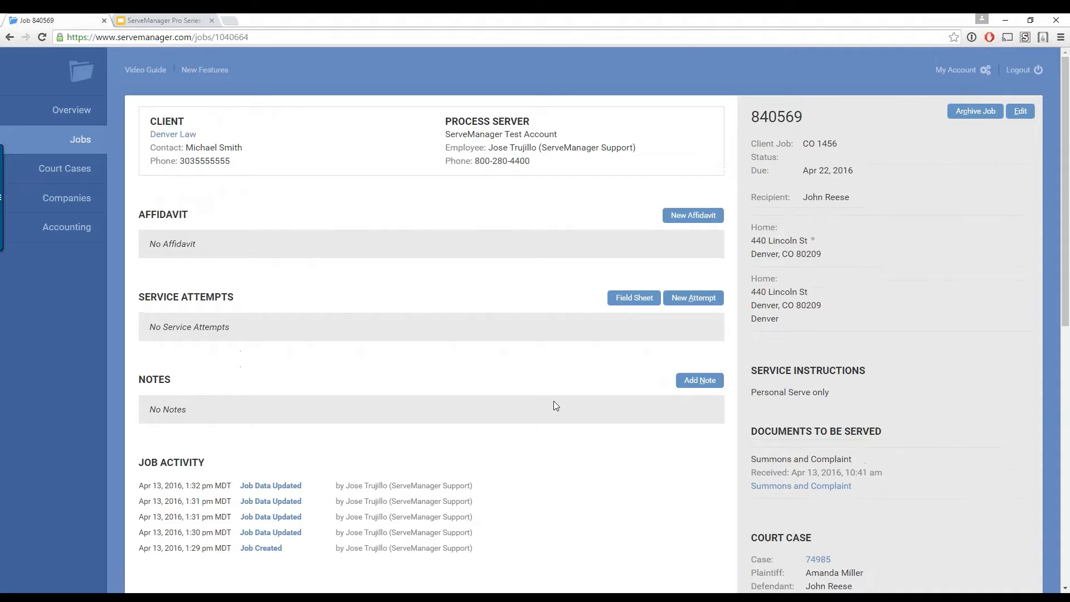
click(641, 298)
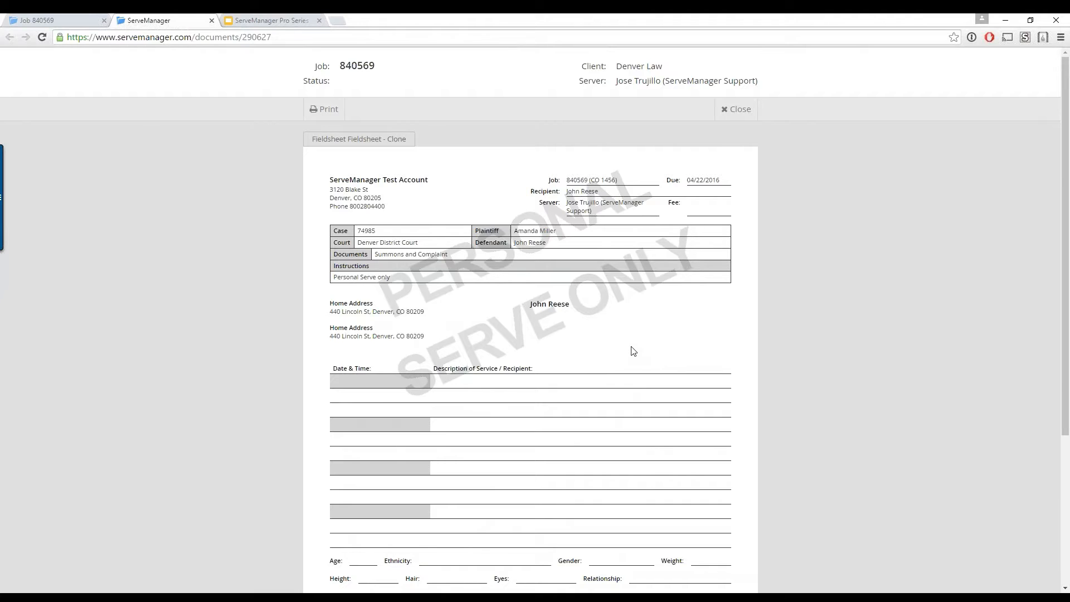
click(738, 108)
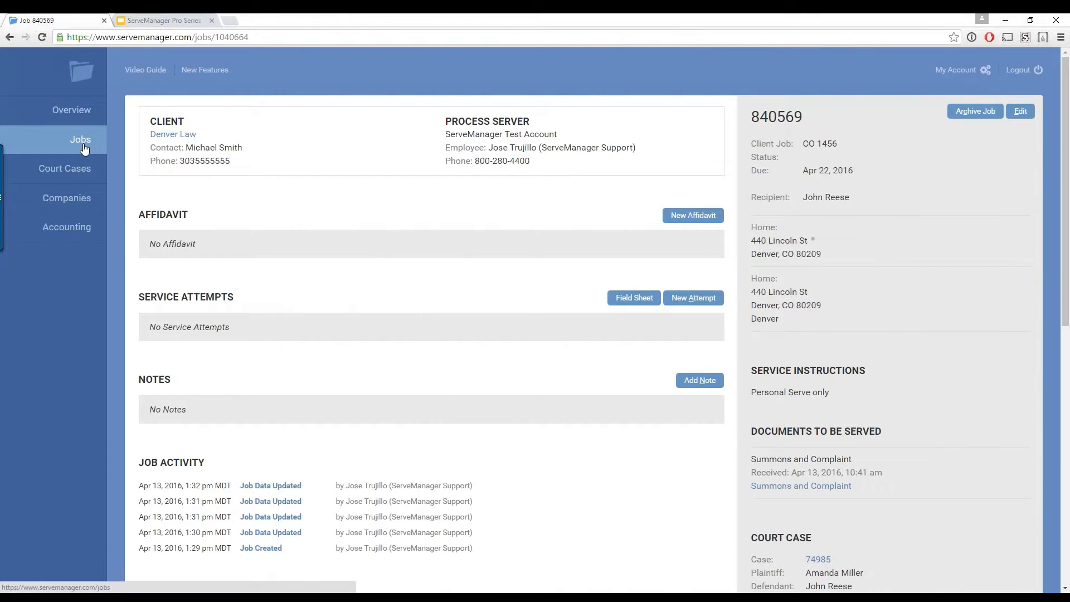
Step: Preview a new affidavit for the job with the default template and the New York Affidavit of Service template
click(691, 215)
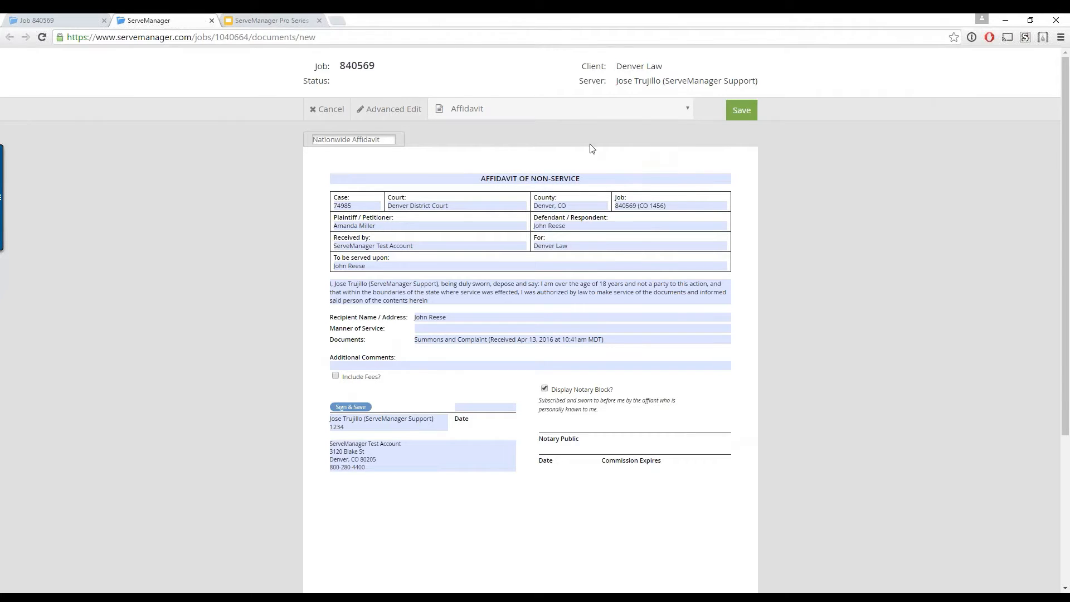
click(329, 110)
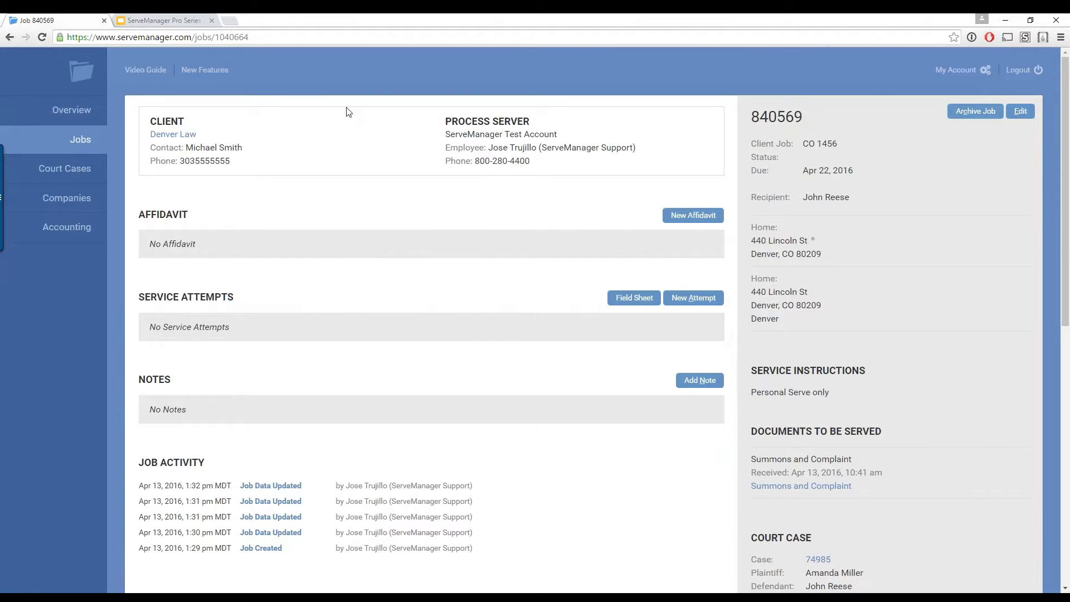
click(674, 216)
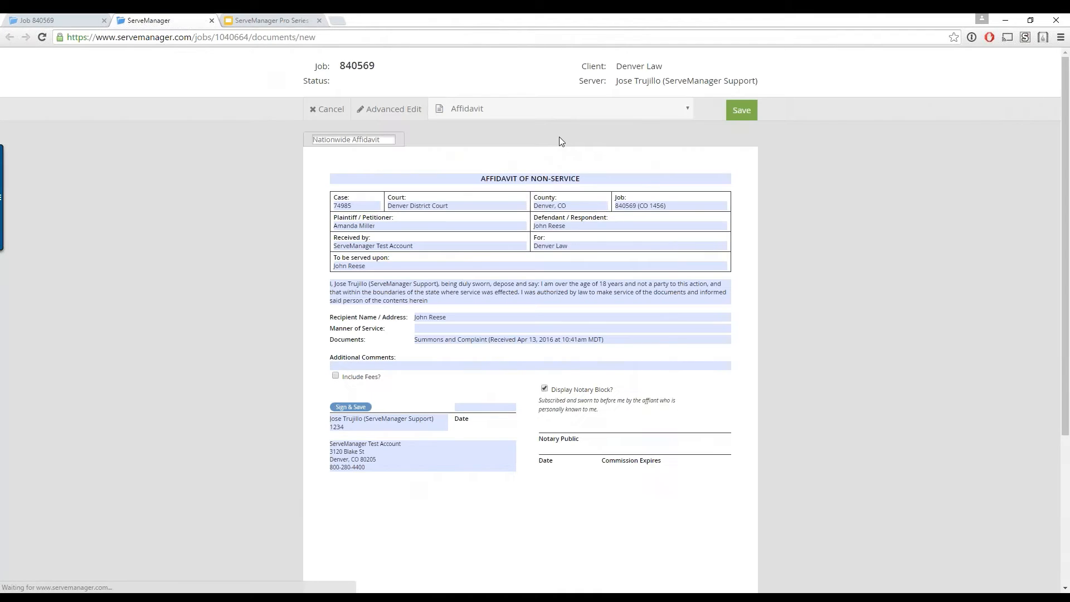
click(564, 110)
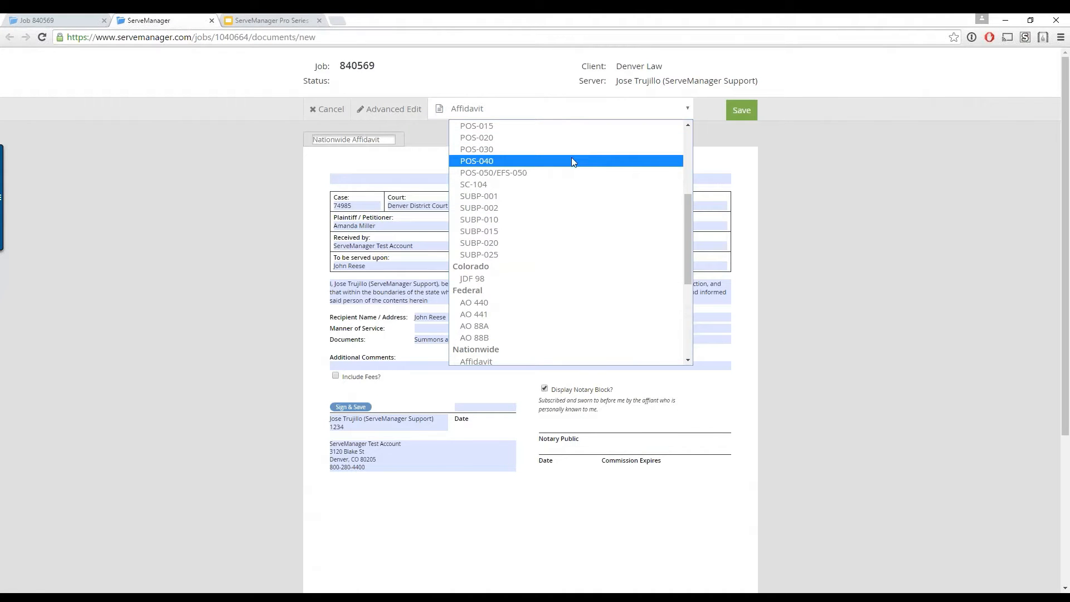
scroll(580, 209, down, 3)
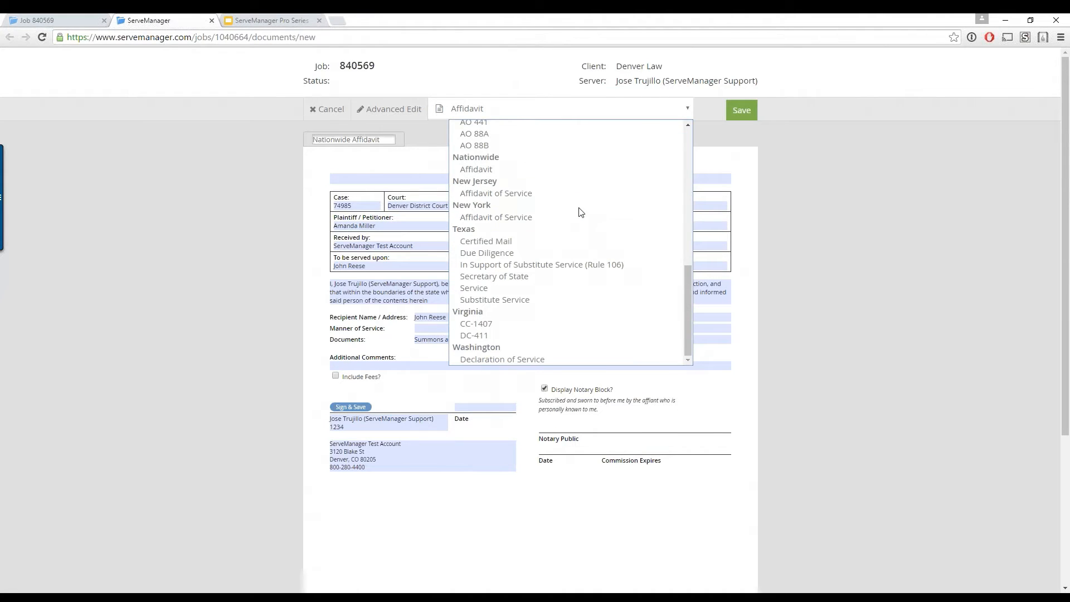
click(551, 217)
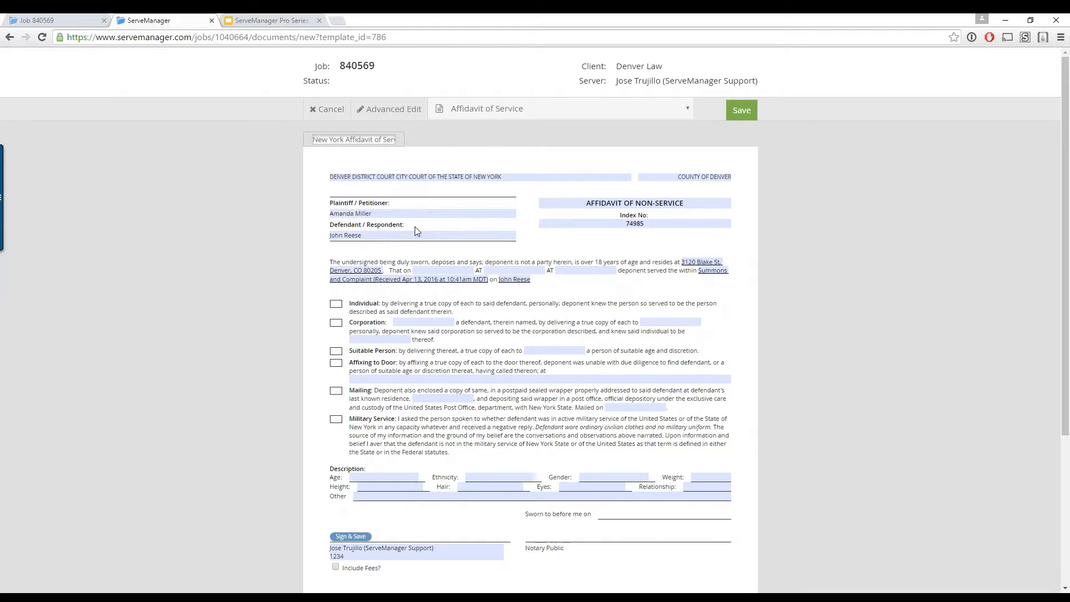
Step: Show the affidavit's advanced edit mode, pointing out the Defendant / Respondent label as editable text, and cancel the document
click(388, 108)
drag(366, 225, 330, 226)
click(432, 229)
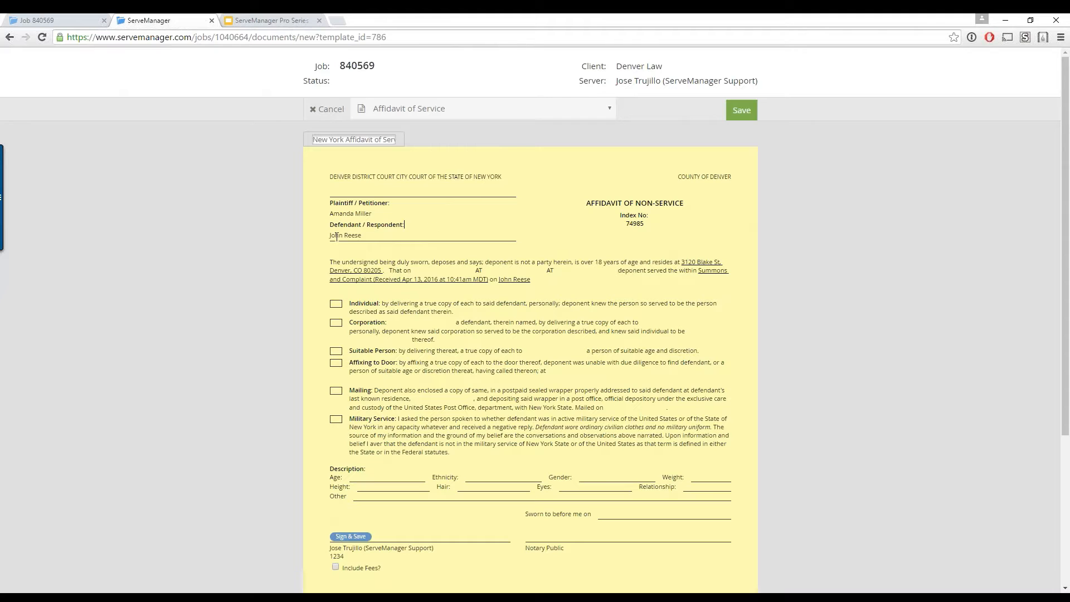
click(327, 109)
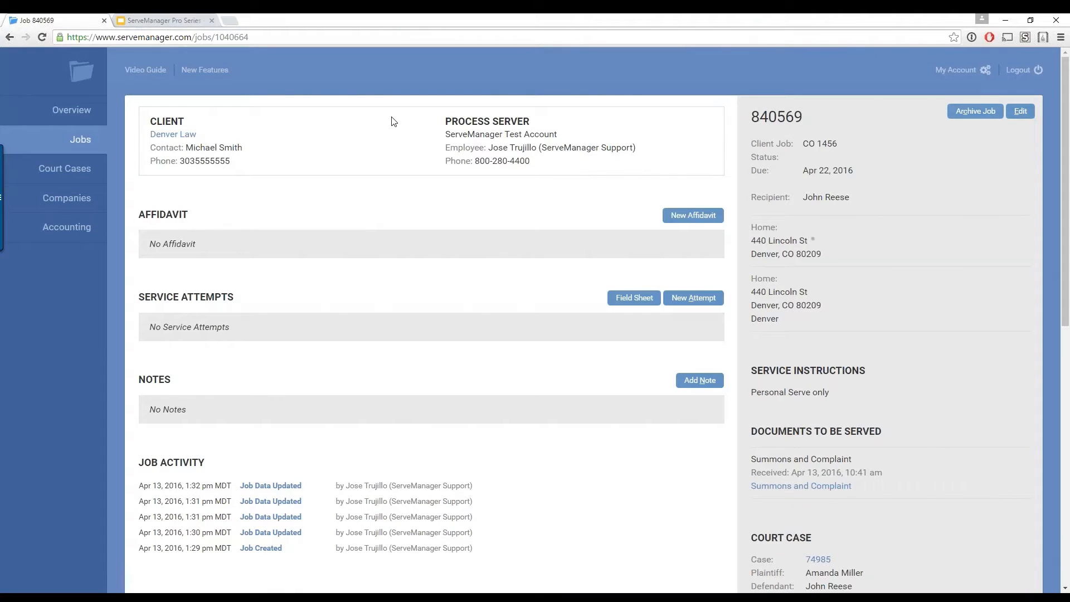
Step: Preview a new affidavit for the open job, browse the available templates, inspect the server's signature and company address blocks, and cancel the document
click(693, 215)
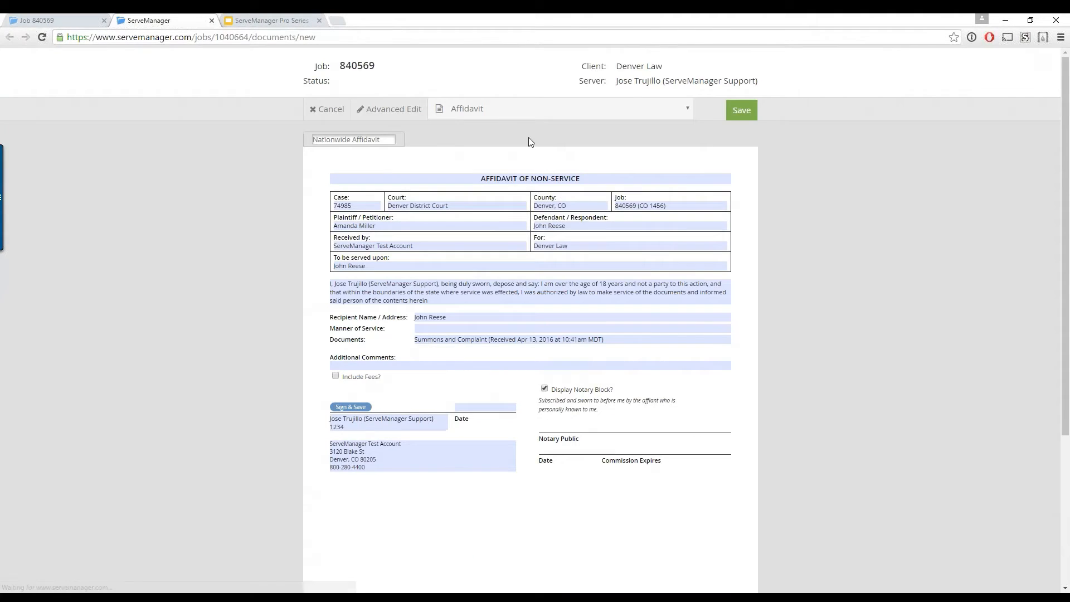
click(526, 115)
scroll(547, 195, up, 10)
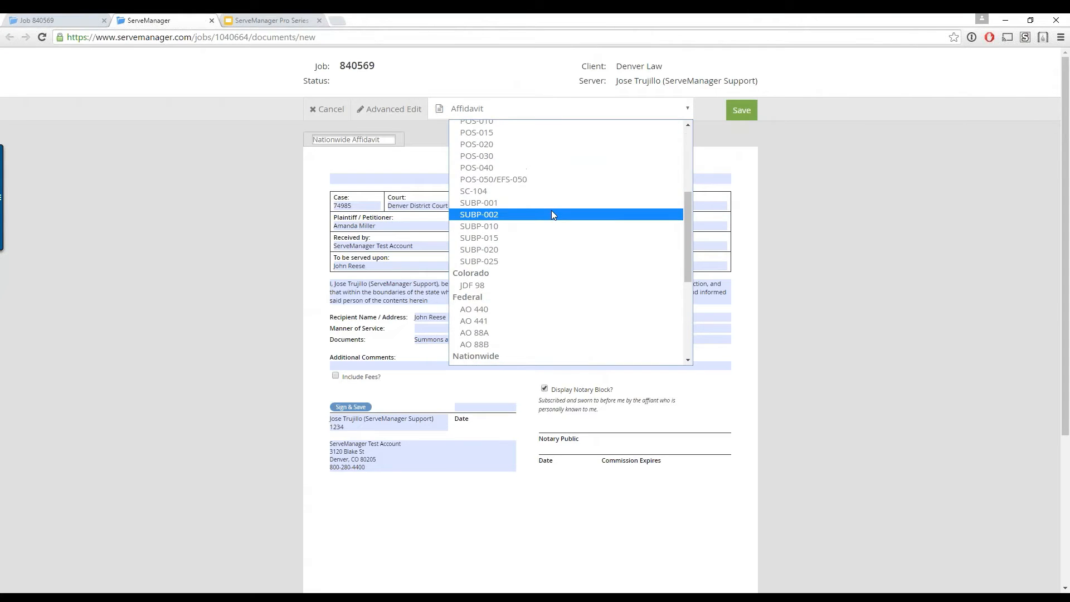
scroll(553, 219, down, 10)
click(259, 283)
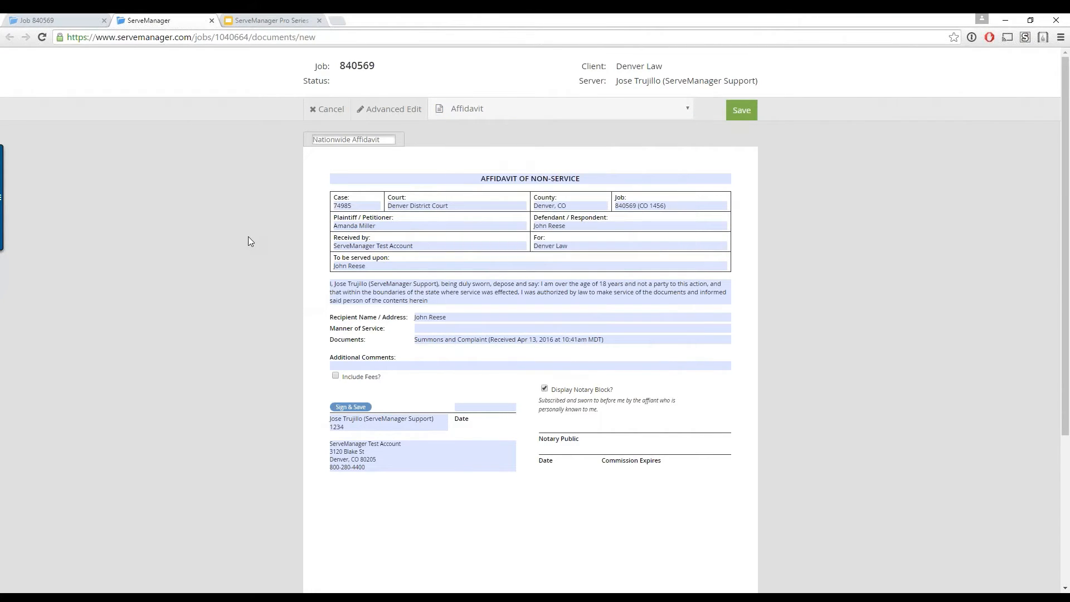
click(413, 468)
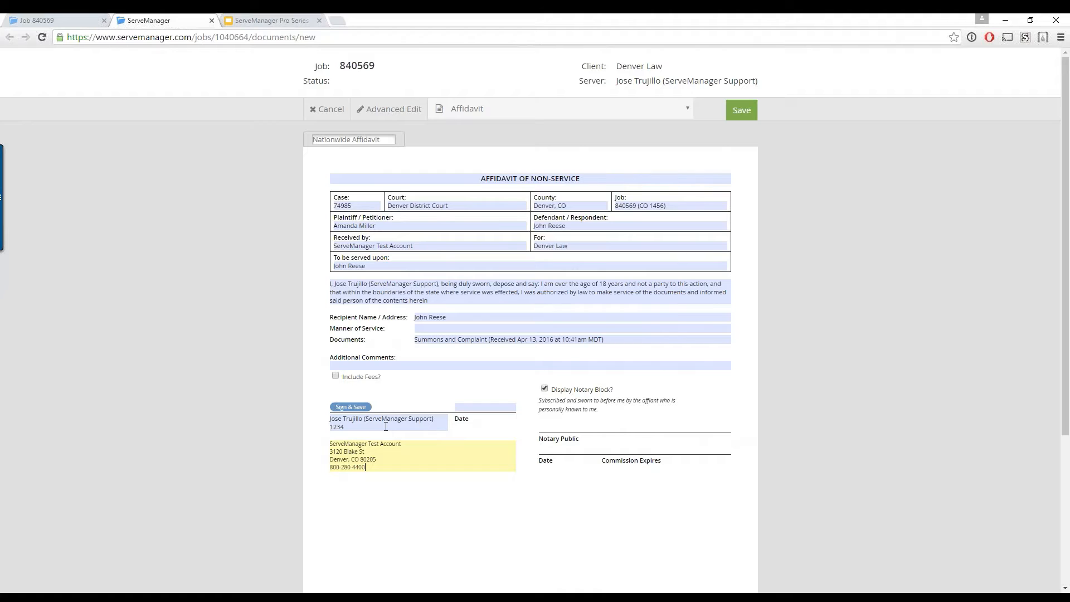
click(387, 464)
click(315, 111)
Step: View the job's draft invoice, examine its layout down to the company logo and contact footer, and close it
scroll(656, 473, down, 9)
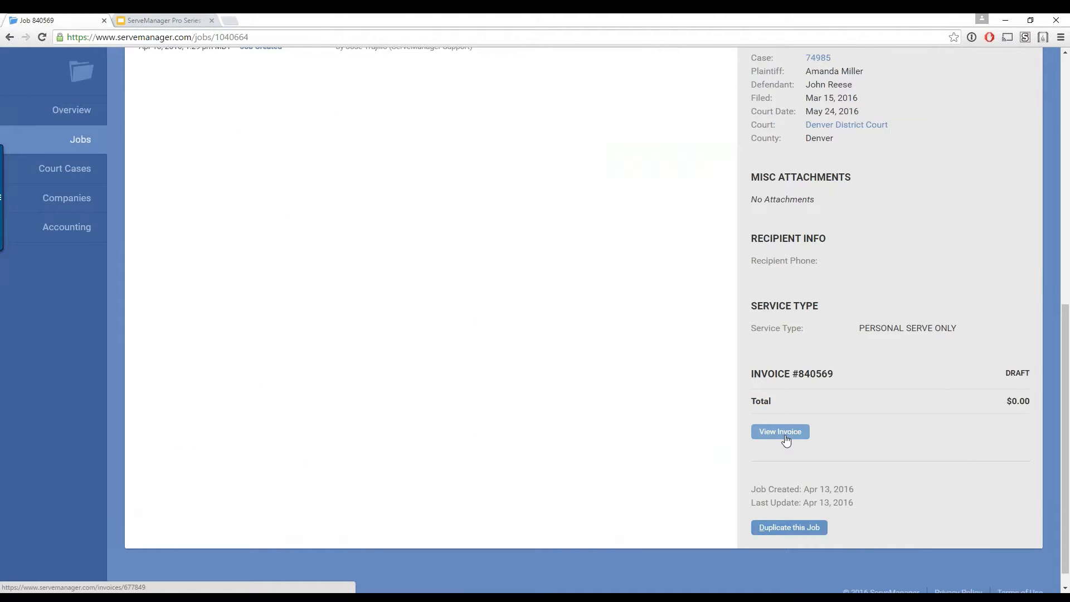
click(780, 432)
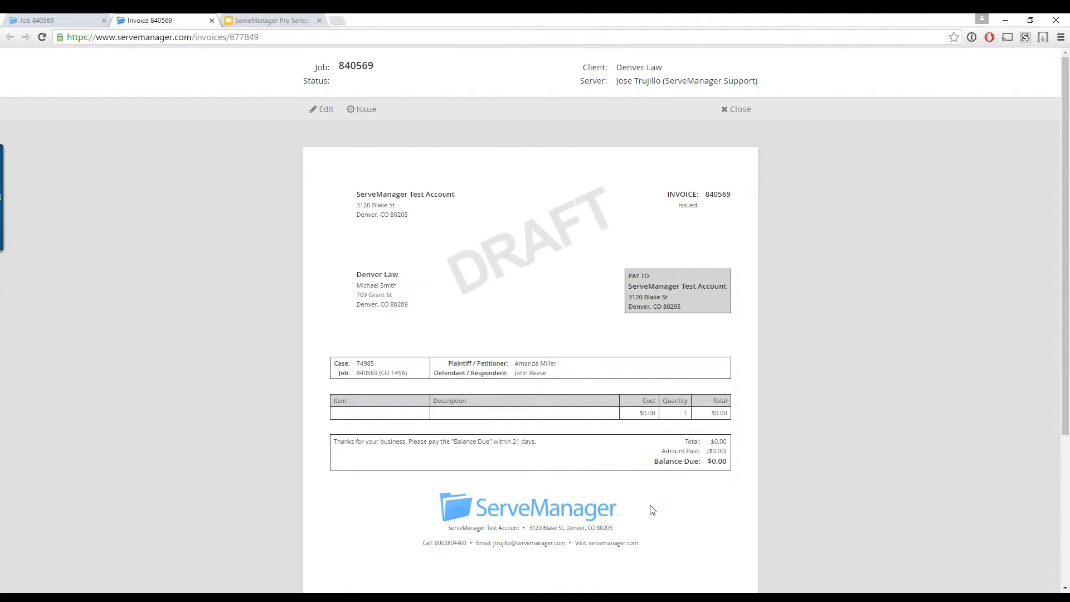
scroll(646, 505, down, 3)
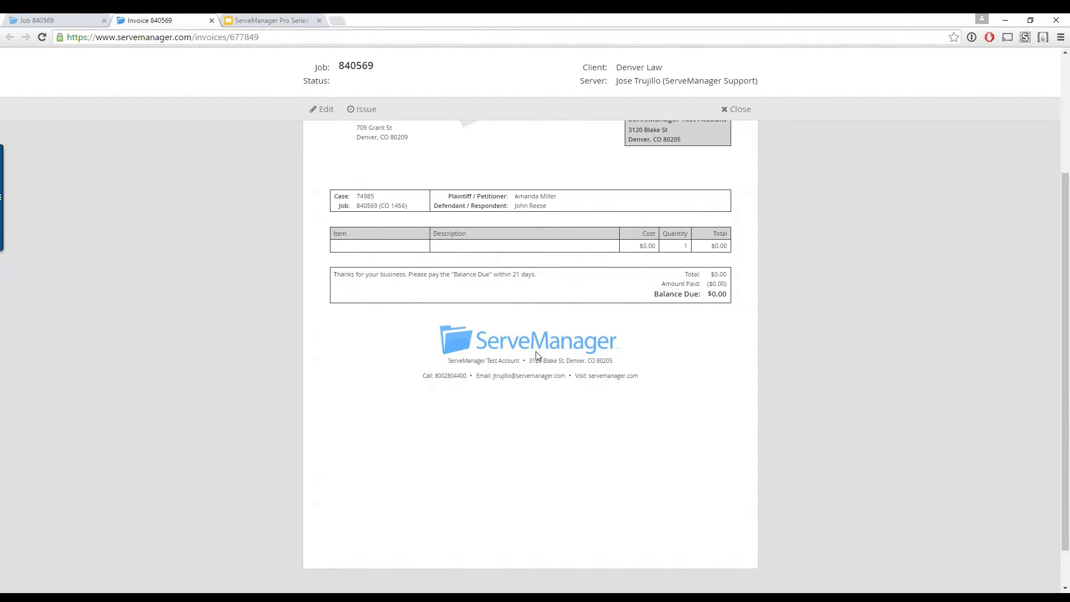
scroll(557, 379, up, 1)
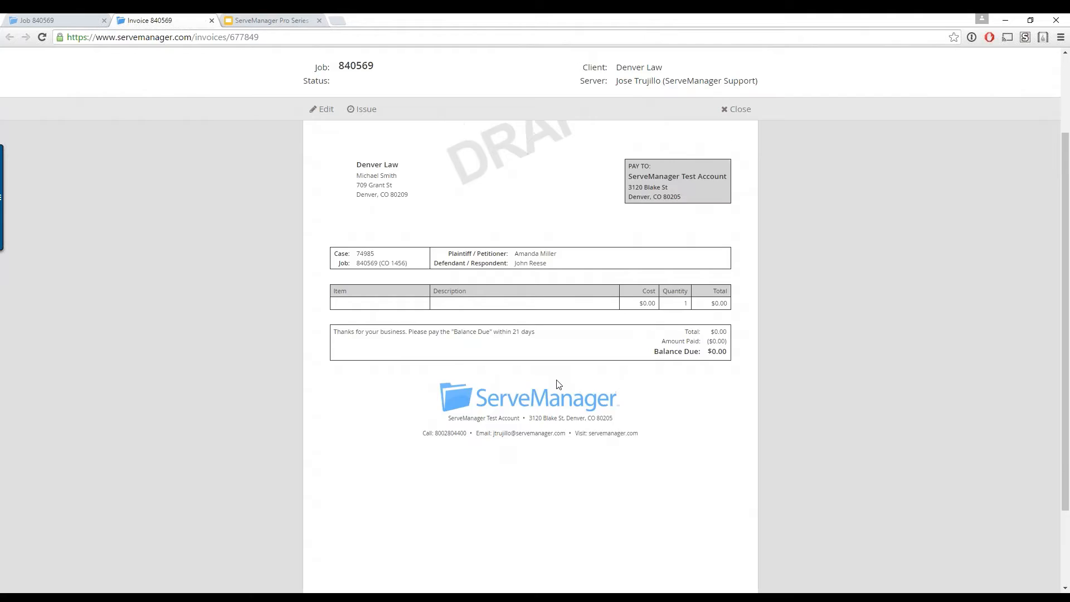
scroll(558, 383, up, 2)
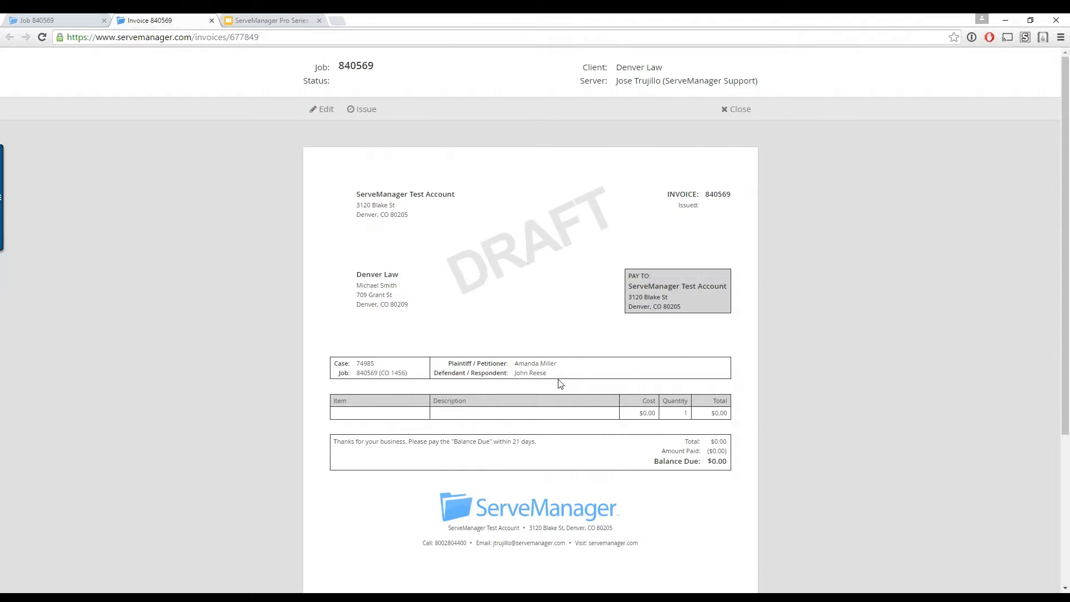
click(741, 116)
Step: Return to the jobs list and show the bulk options for jobs, including Print Affidavits, without choosing one
scroll(518, 217, up, 5)
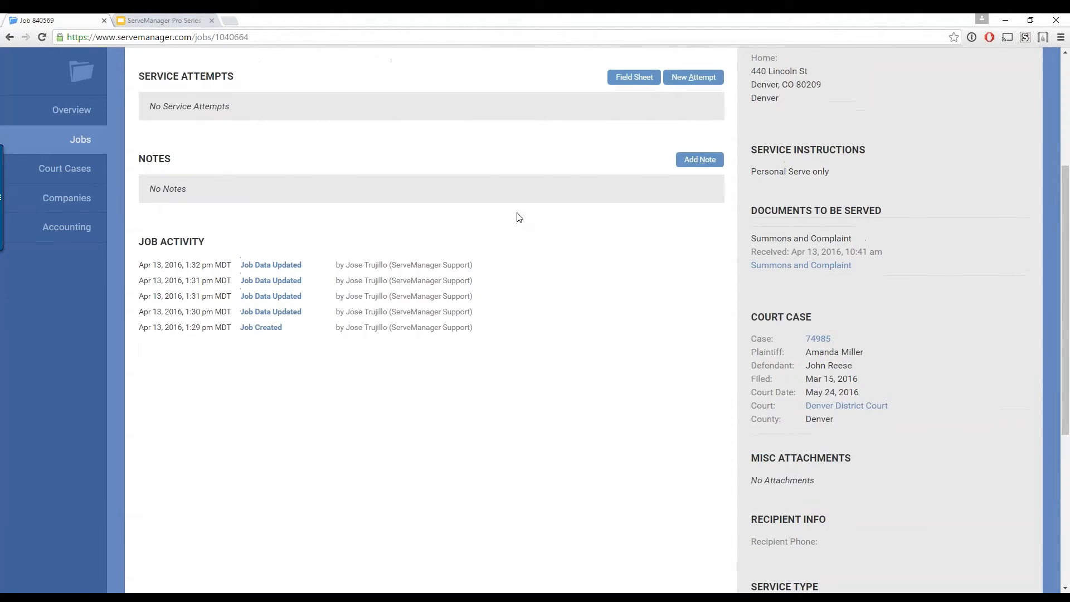
scroll(519, 217, up, 4)
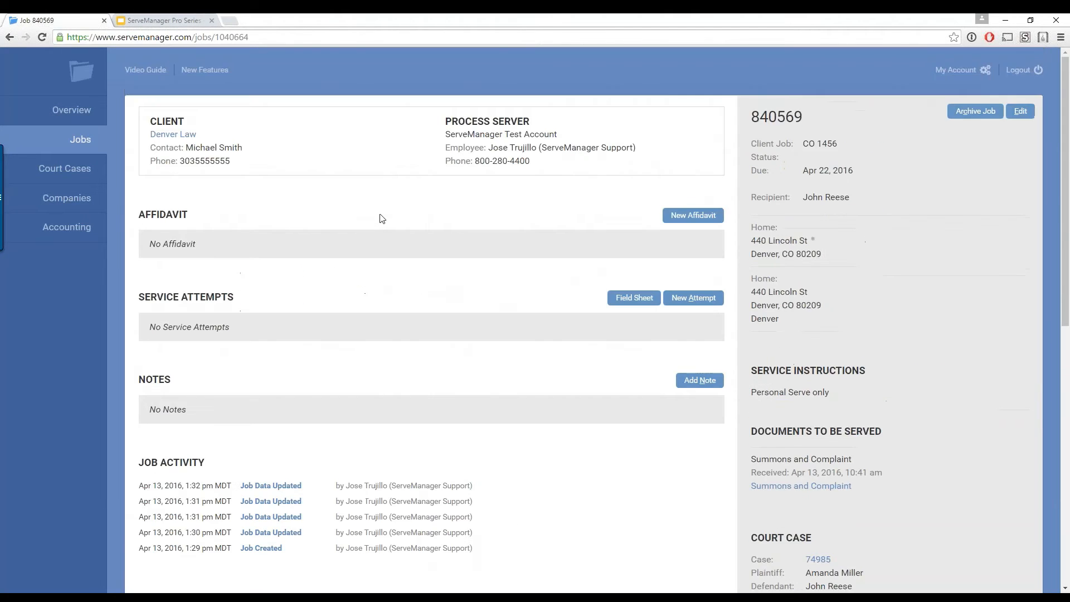
click(88, 142)
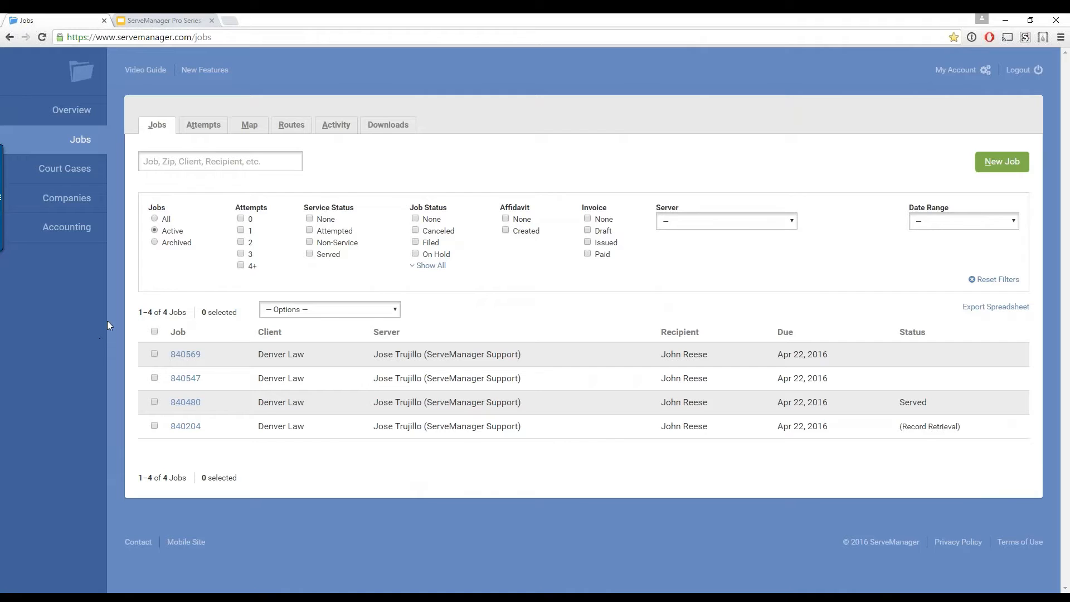
click(279, 315)
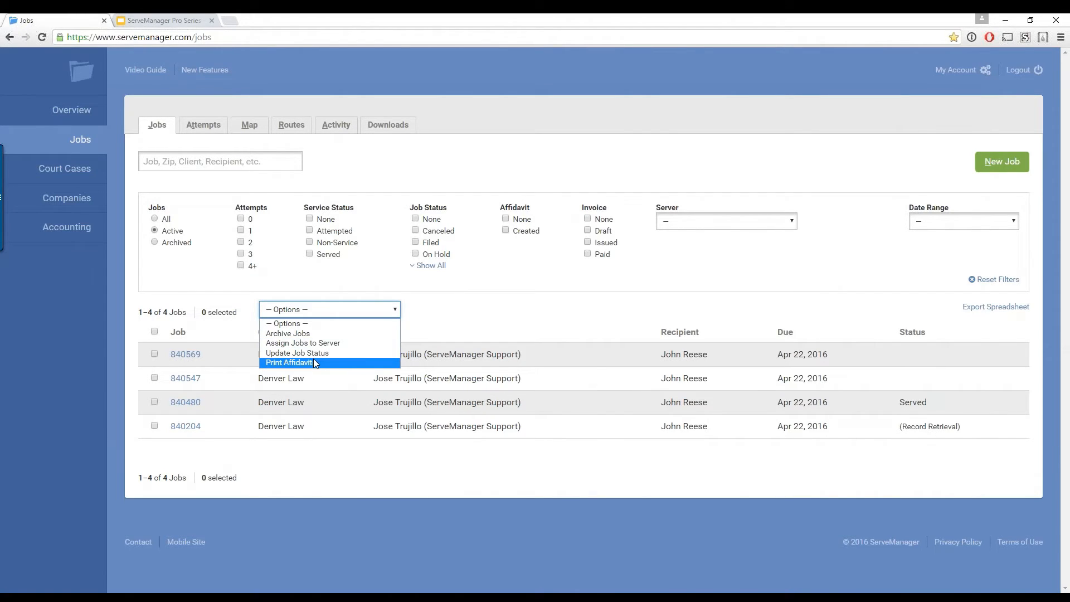
click(593, 442)
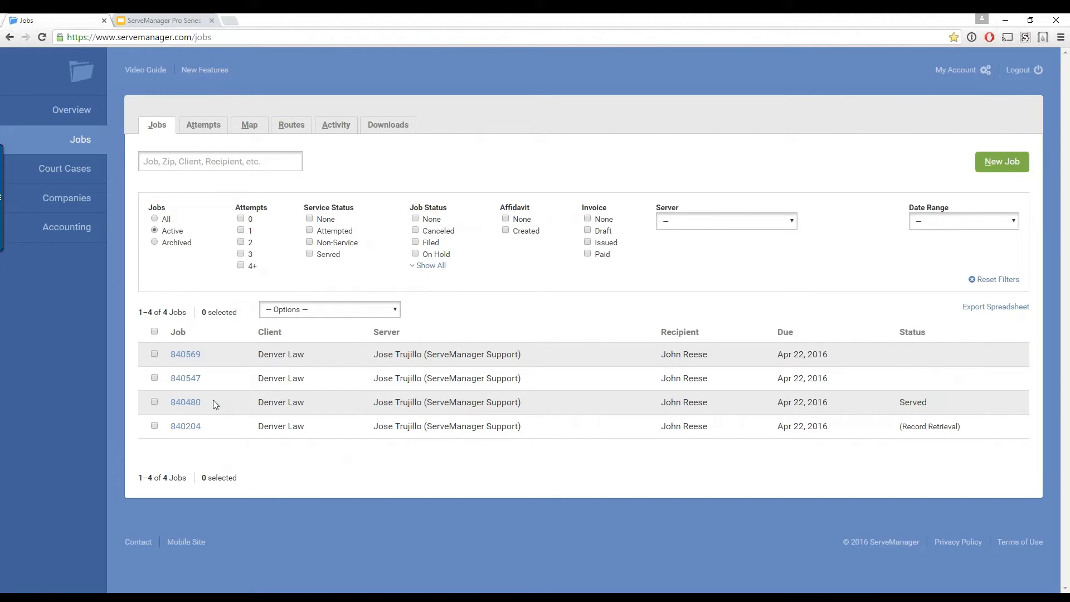
Step: Create and save a Nationwide Affidavit for the job with Served status, and close the saved document
click(185, 402)
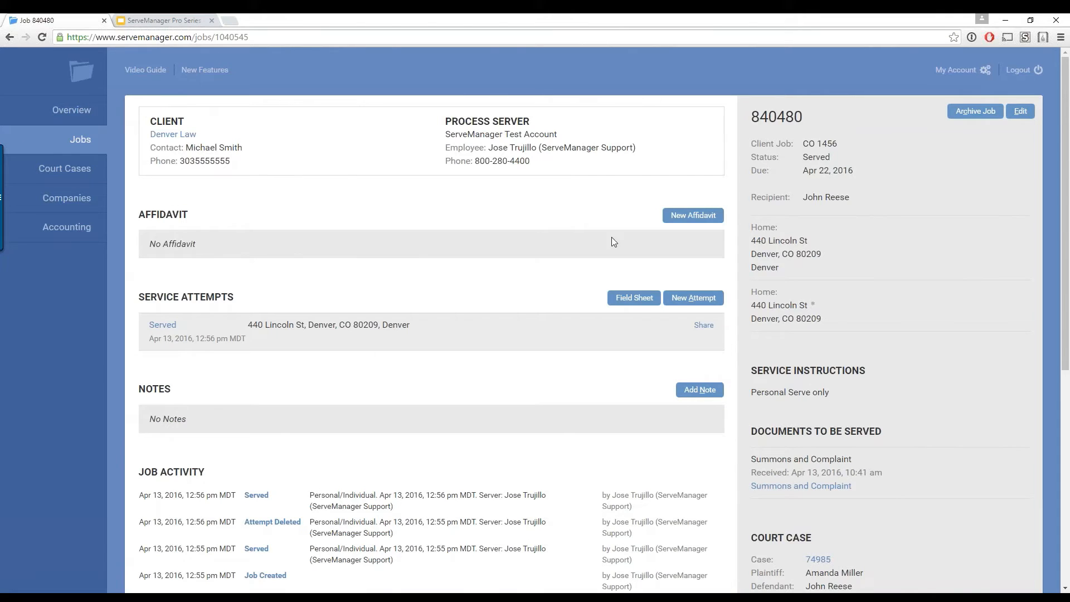
click(693, 215)
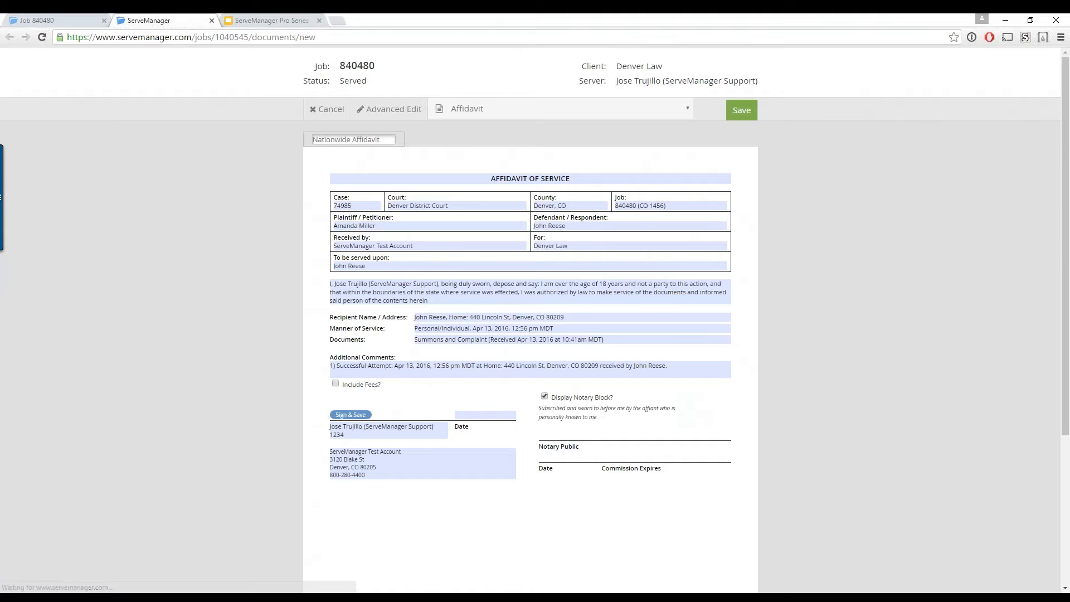
click(736, 111)
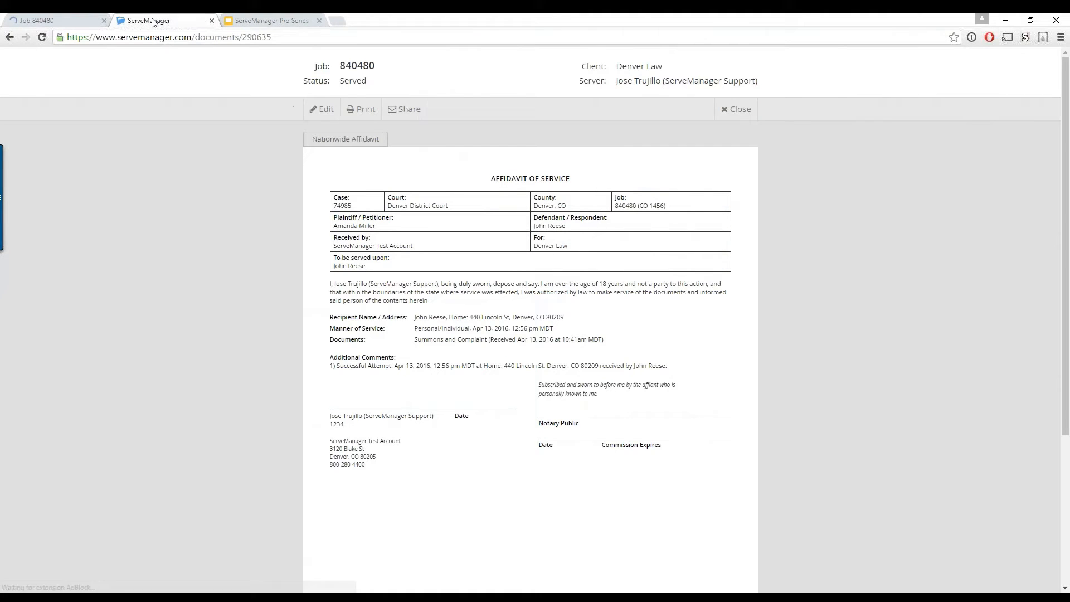
click(736, 109)
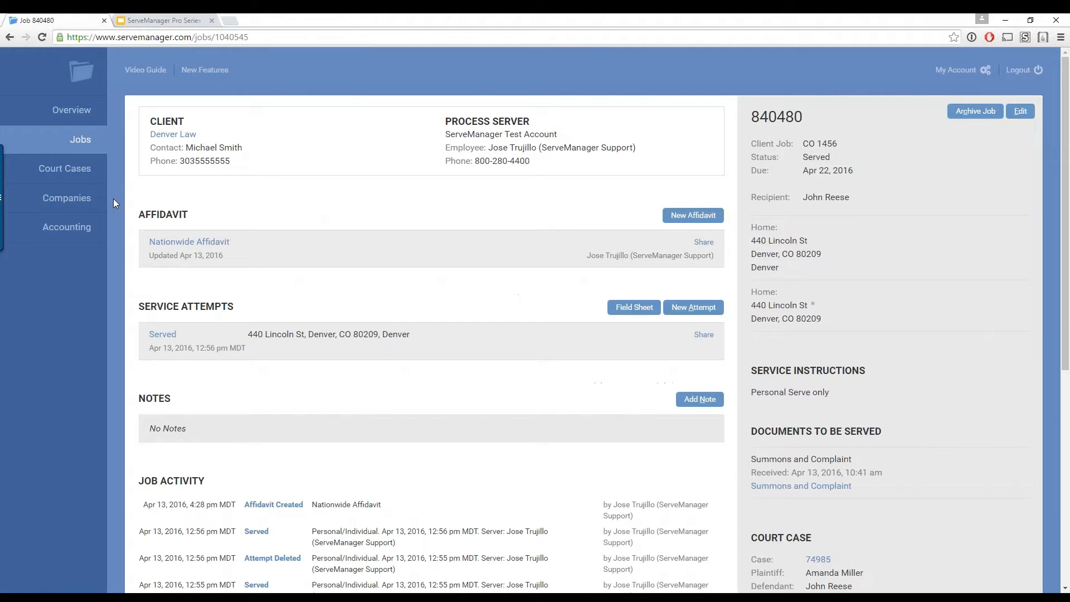
Step: Create and save an affidavit with the Federal AO 440 template for the first job in the jobs list, and close it
click(87, 146)
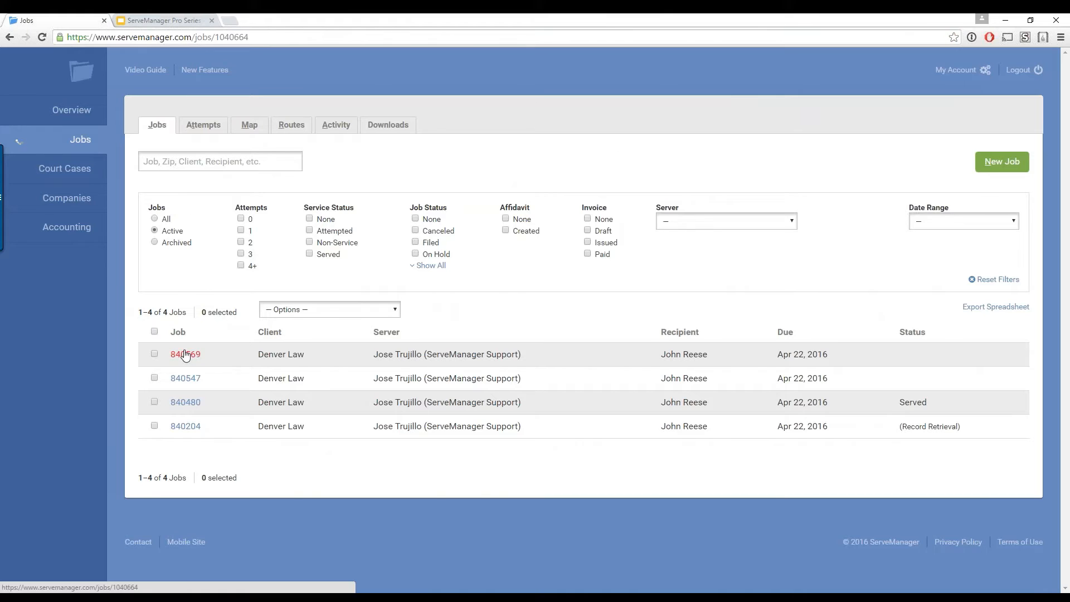
click(177, 354)
click(693, 216)
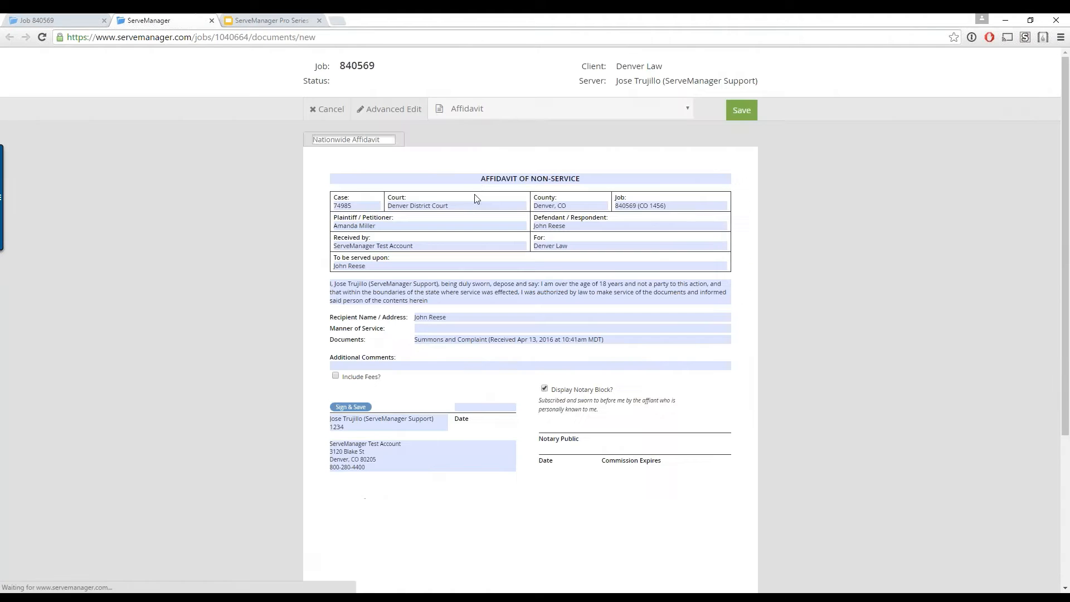
click(507, 108)
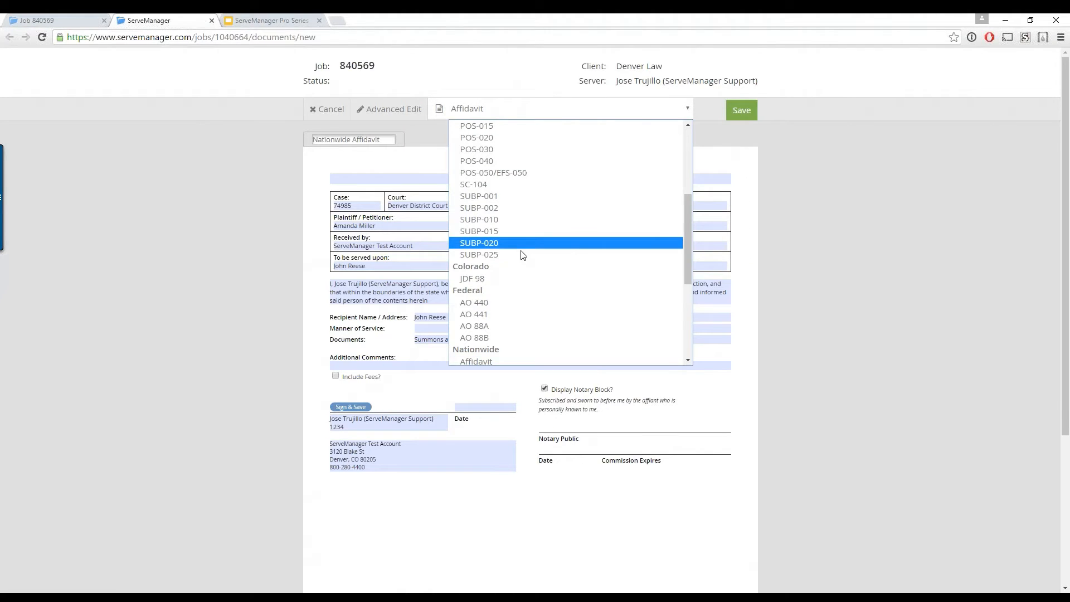
click(498, 303)
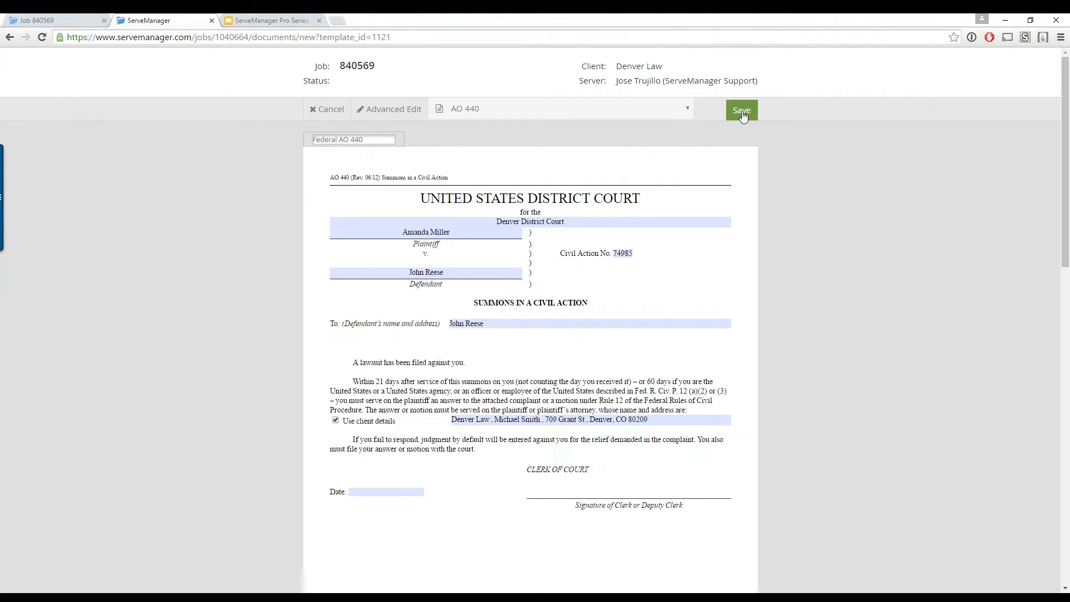
click(742, 114)
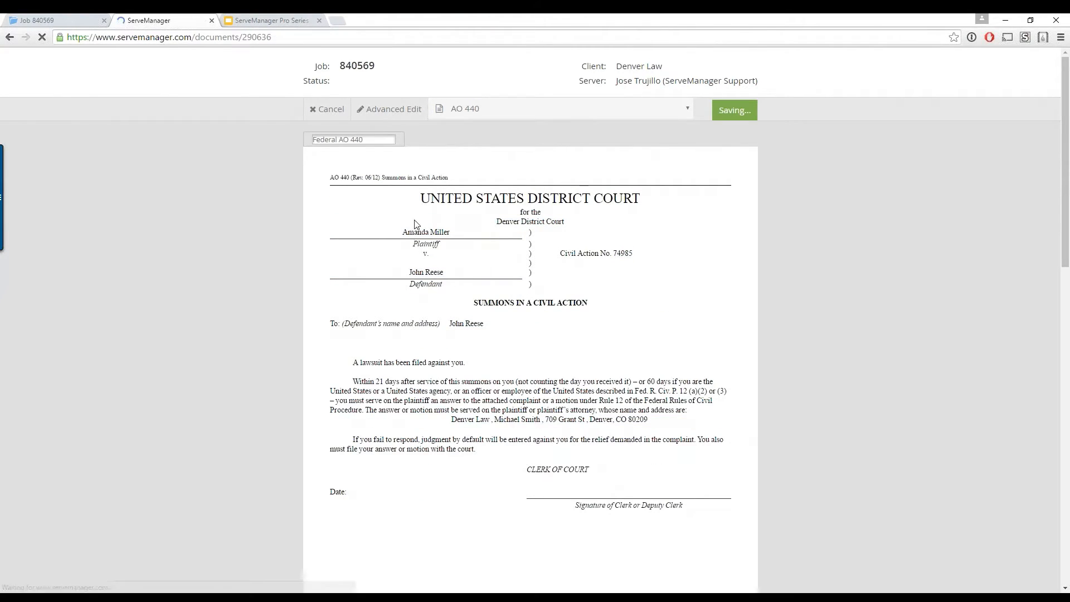
click(744, 114)
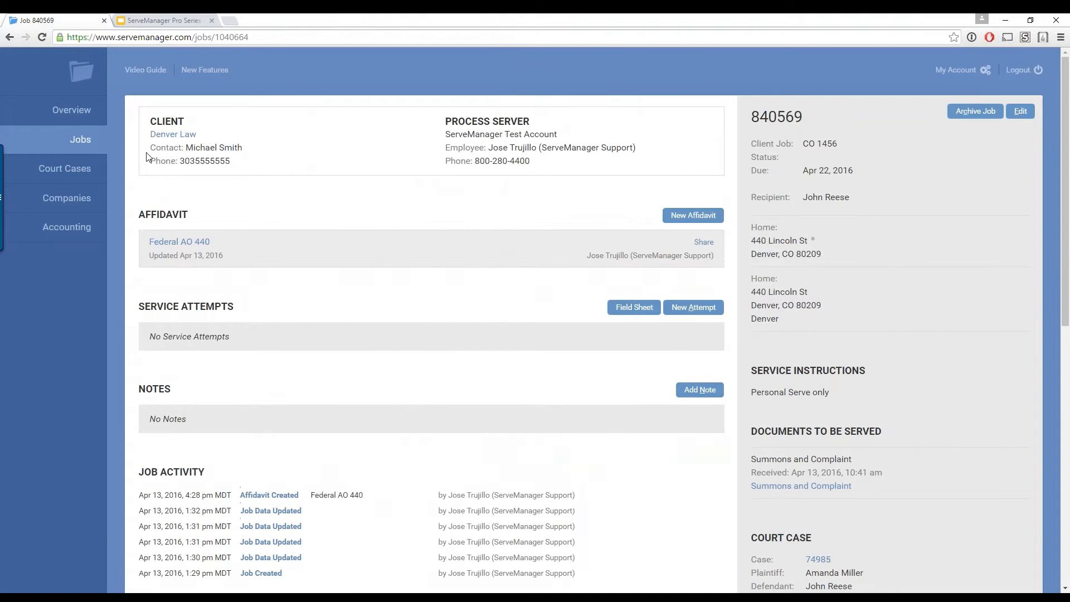
Step: Select all jobs in the jobs list and generate a combined affidavits PDF with the filename document-2016-04-13
click(67, 145)
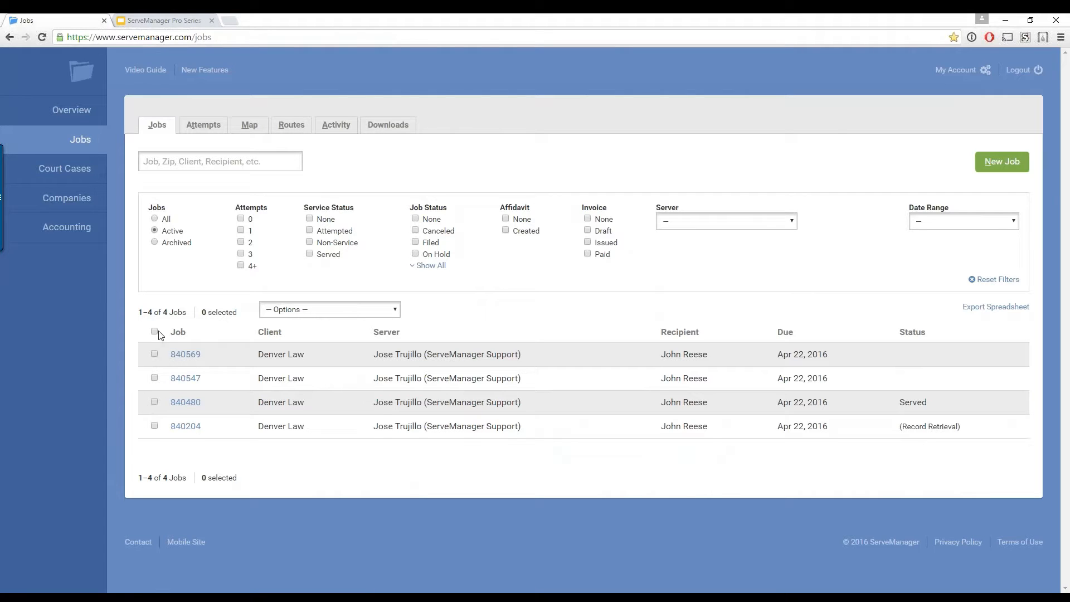
click(336, 311)
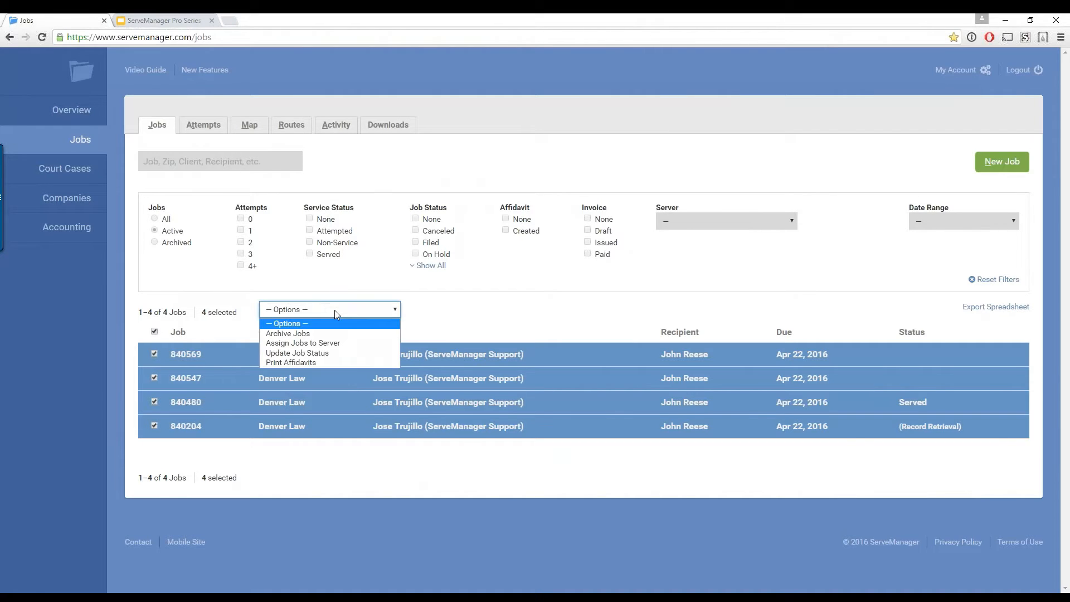
click(322, 363)
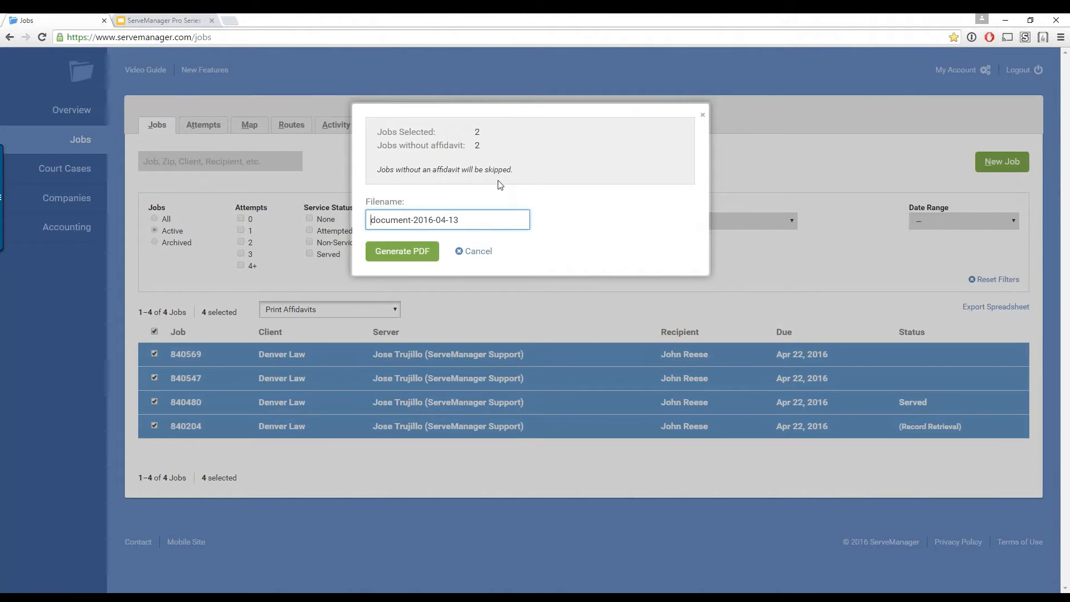
click(416, 251)
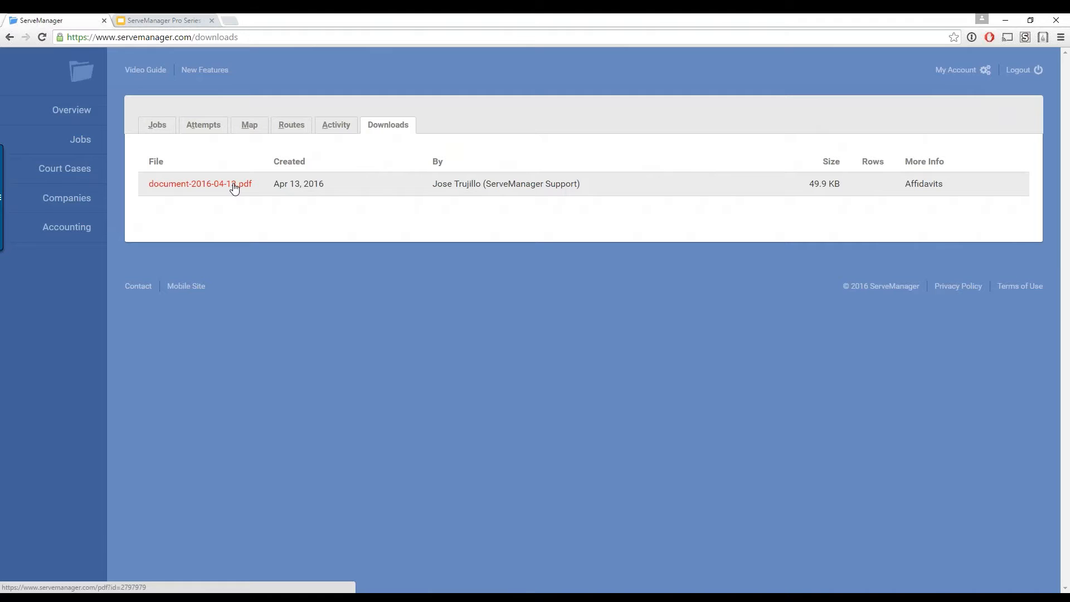
Step: Open document-2016-04-13.pdf from the downloads, review its affidavit of service and AO 440 pages, and close it
click(234, 189)
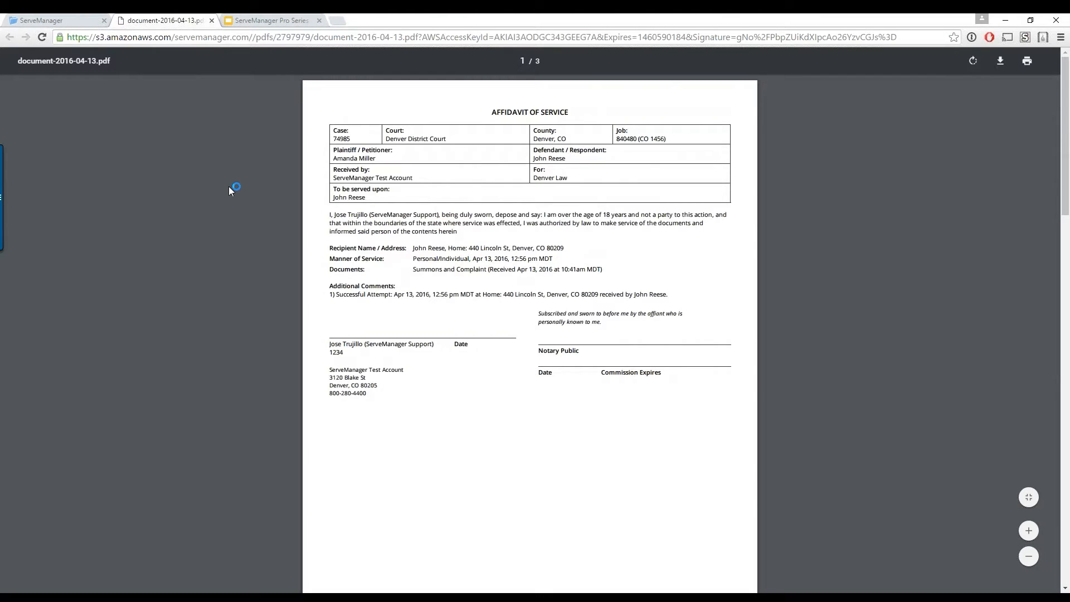
scroll(277, 247, down, 9)
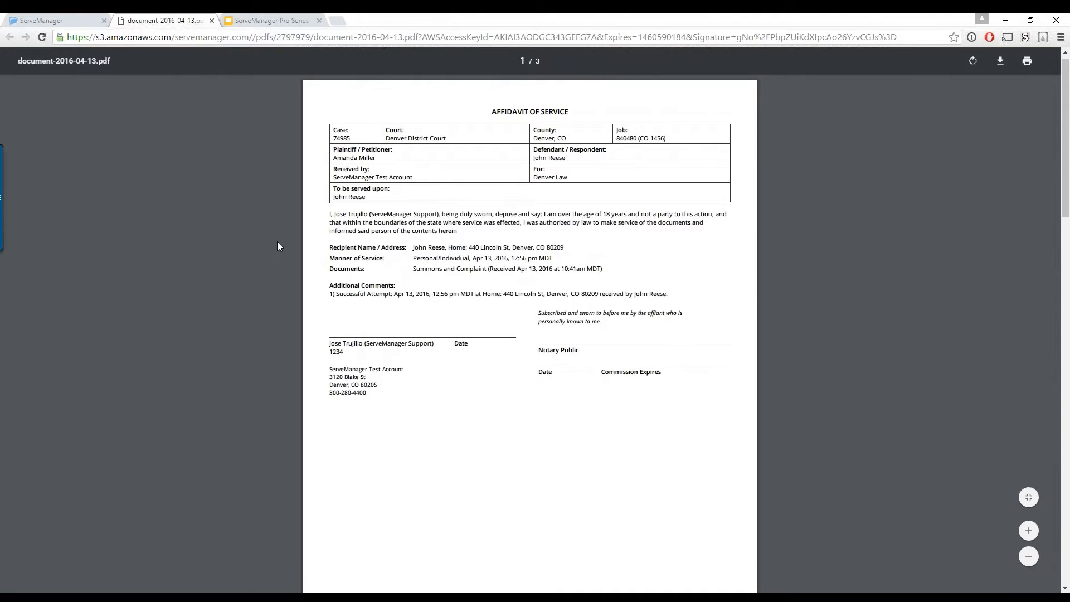
scroll(273, 247, down, 10)
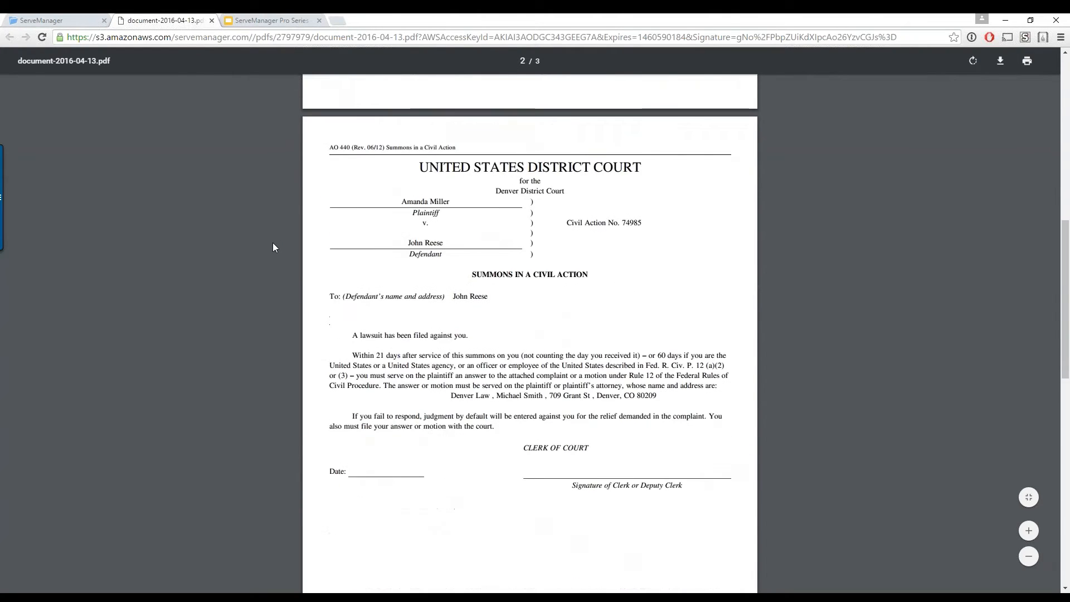
scroll(272, 244, up, 10)
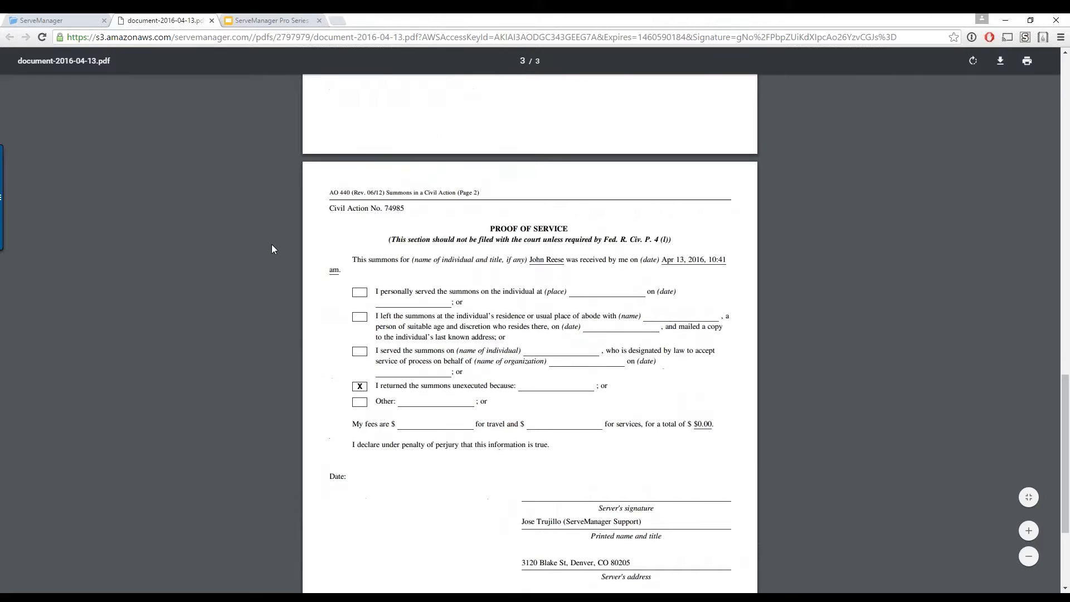
scroll(272, 245, up, 6)
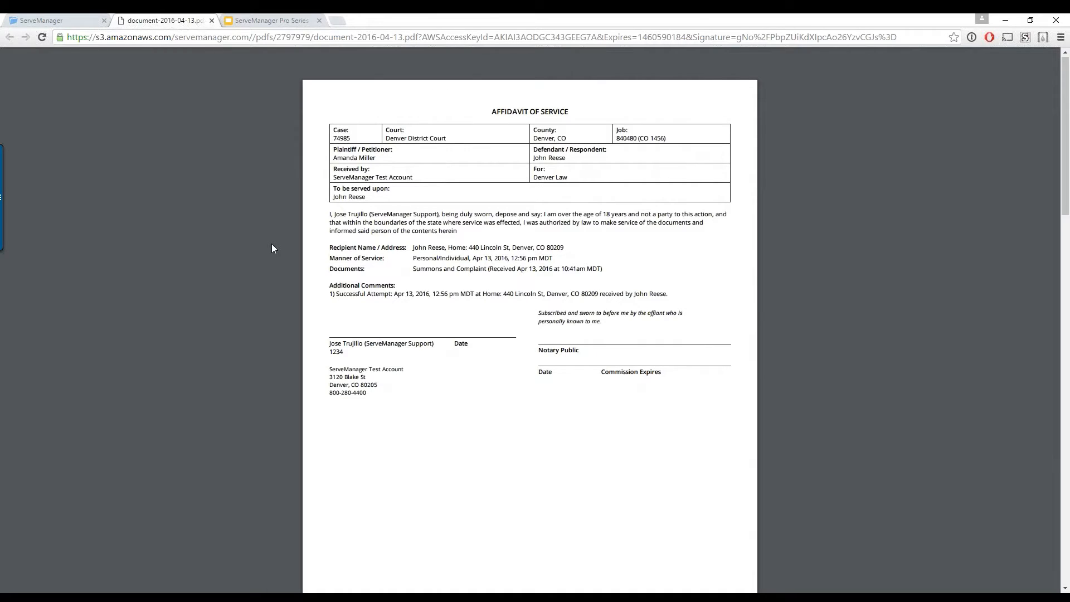
scroll(373, 207, down, 3)
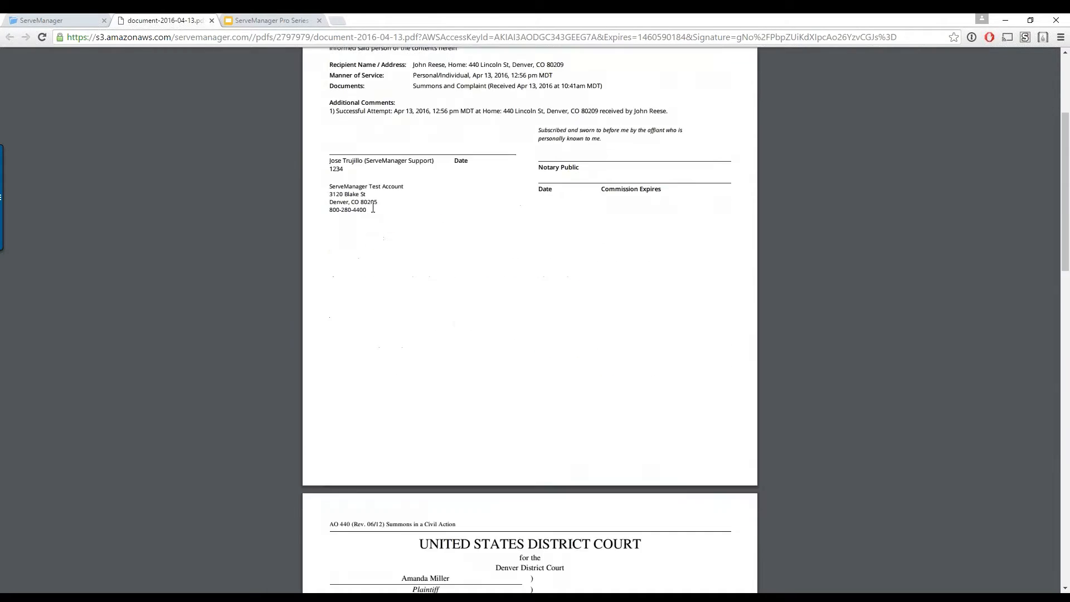
scroll(373, 208, down, 2)
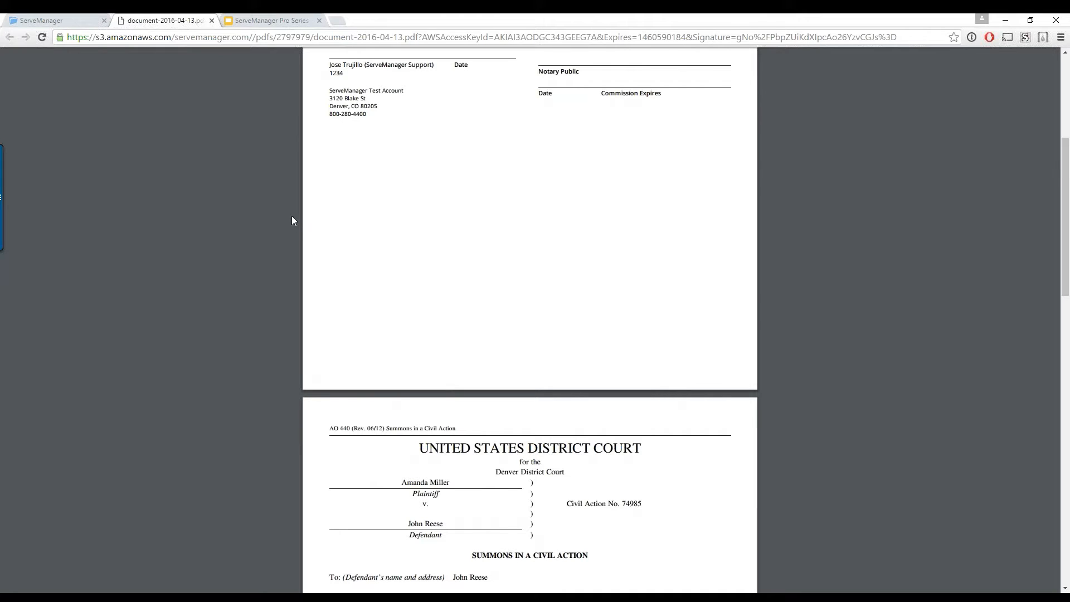
click(212, 21)
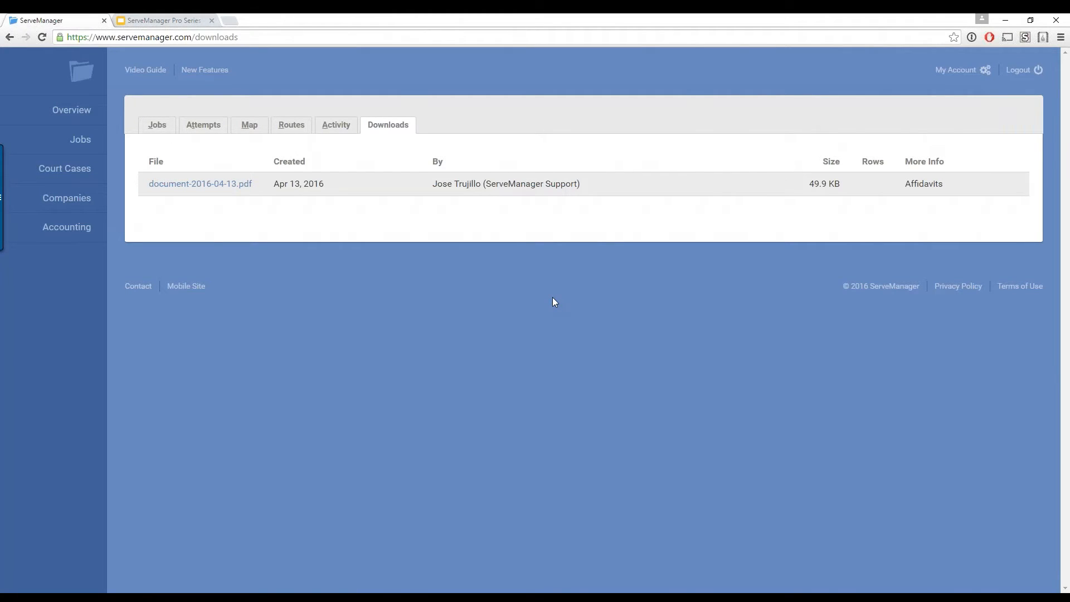
Step: Return to the jobs list, switch to the ServeManager Pro Series slides and present the "Need Custom Docs or Custom Fields?" slide
click(72, 150)
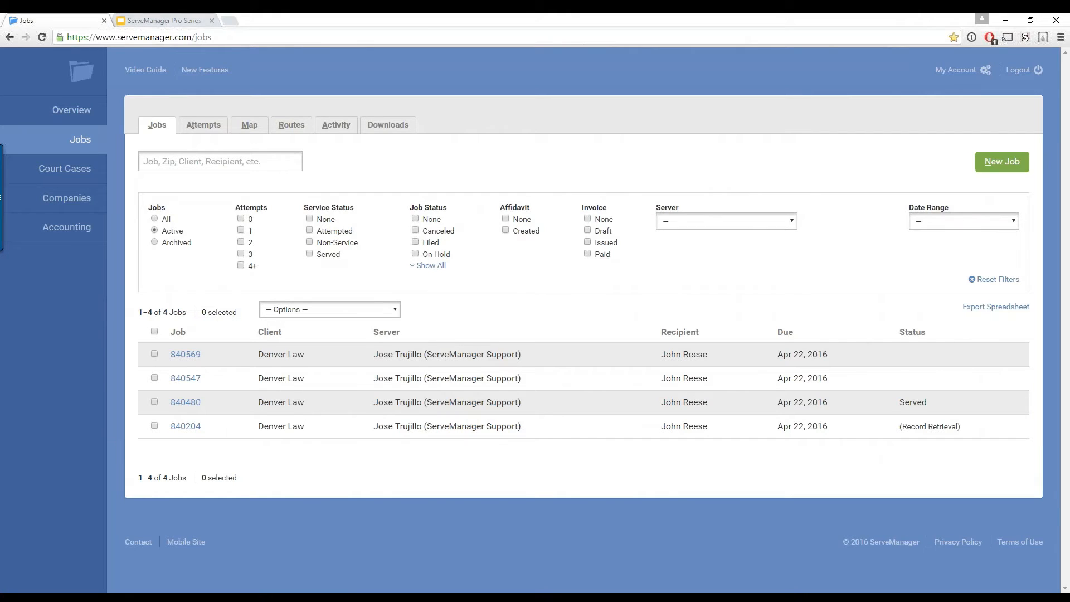
click(167, 20)
click(917, 68)
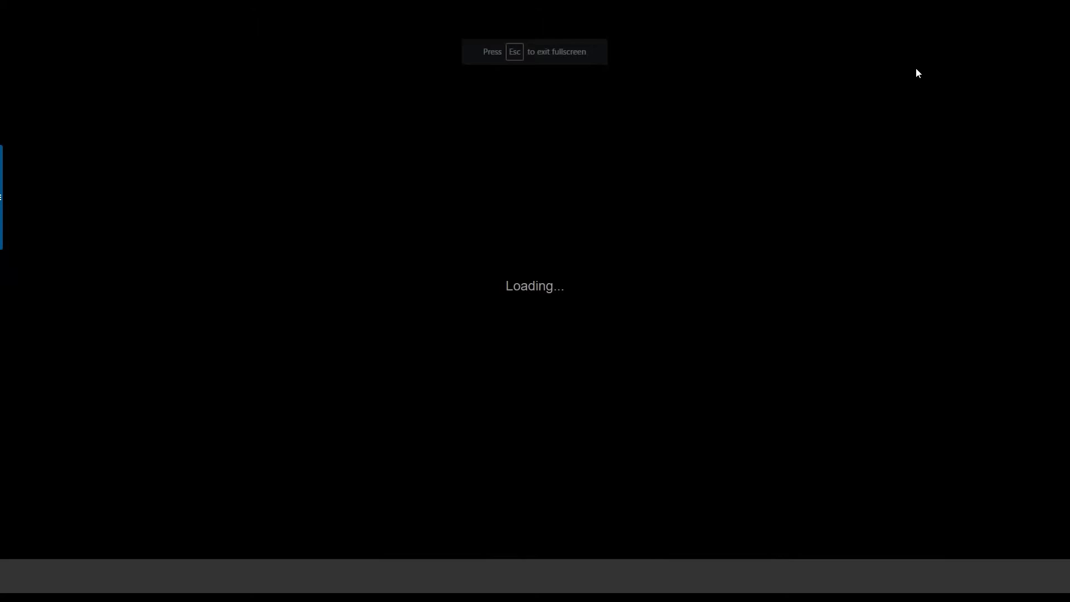
key(Right)
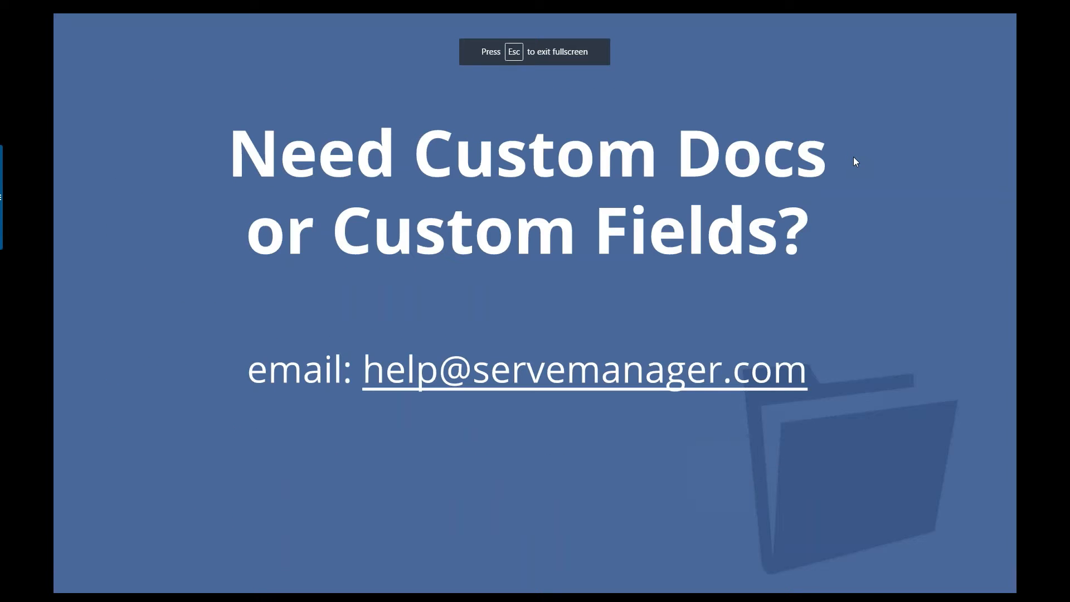